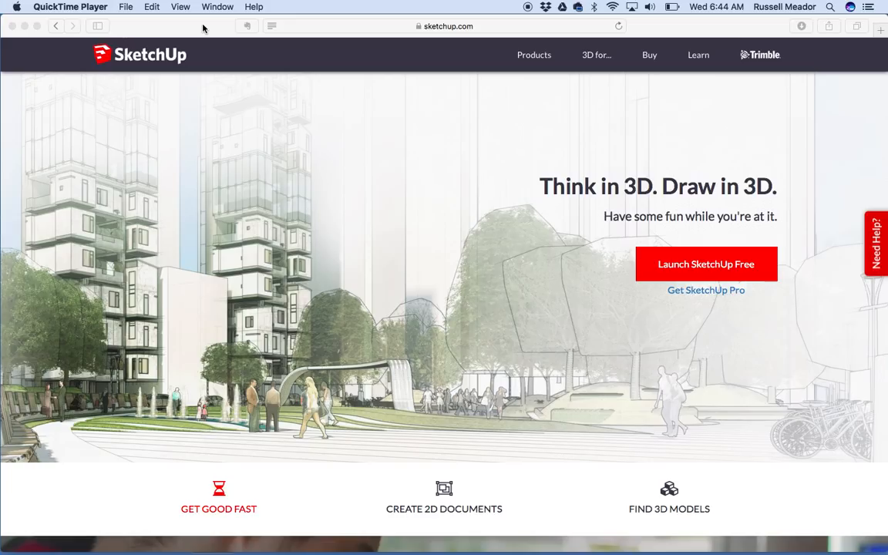
Launch the desktop SketchUp Make, start a model with the default template and delete the standing figure
{"action": "mouse_move", "coordinate": [516, 540]}
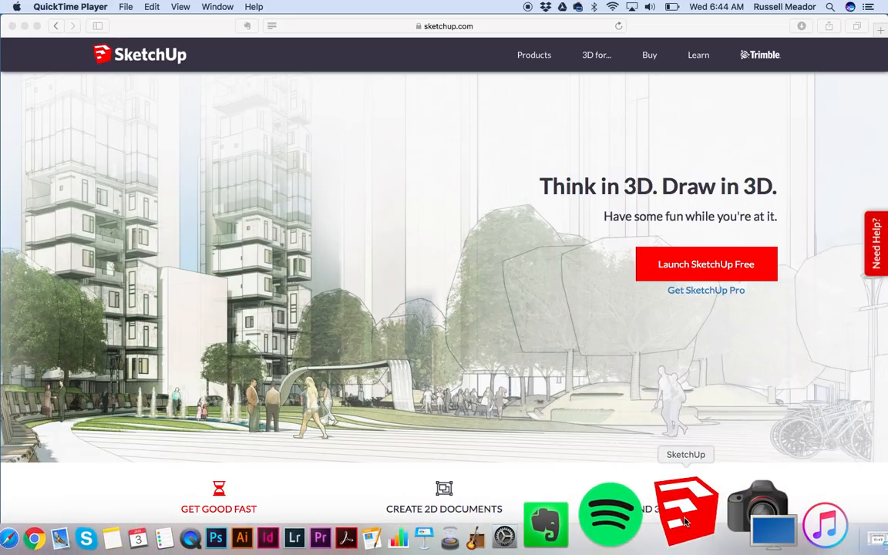
{"action": "left_click", "coordinate": [684, 521]}
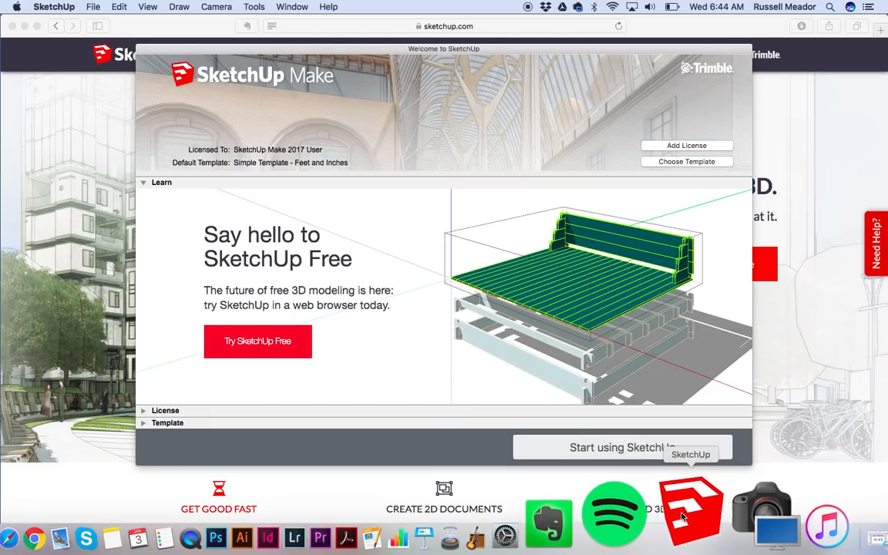
{"action": "left_click", "coordinate": [634, 451]}
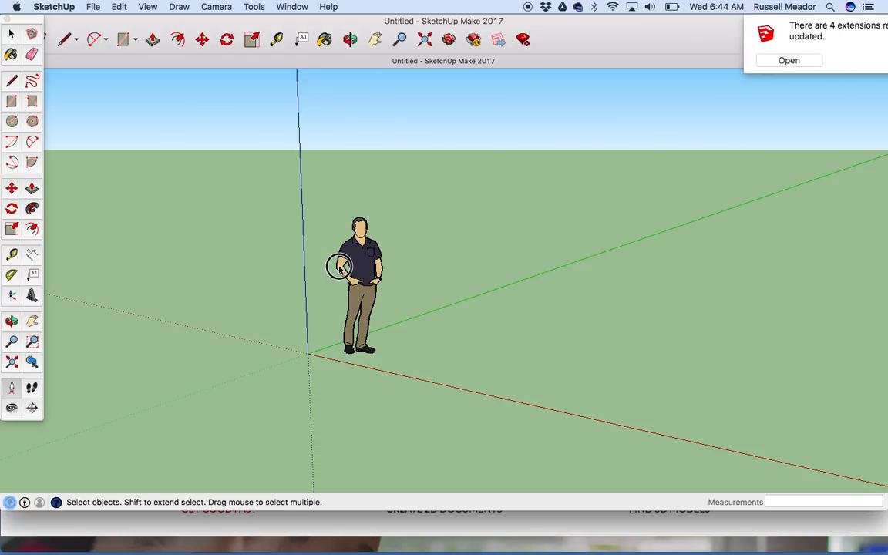
{"action": "left_click", "coordinate": [340, 266]}
{"action": "key", "text": "Delete"}
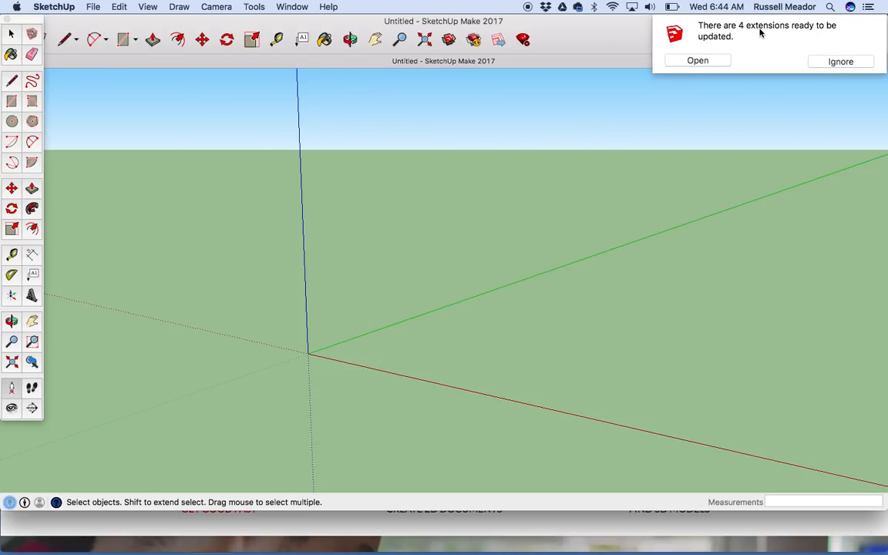
Quit SketchUp Make without saving the untitled model
{"action": "left_click_drag", "start_coordinate": [715, 29], "coordinate": [725, 90]}
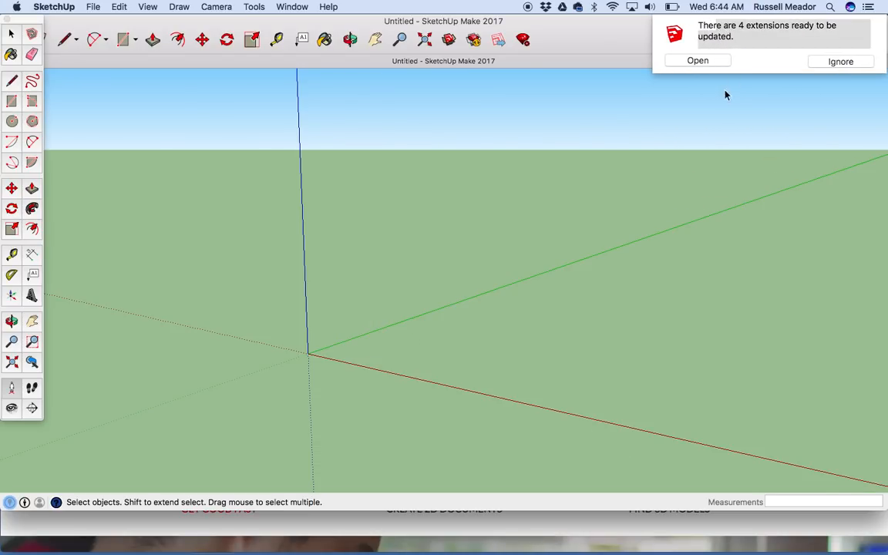
{"action": "left_click", "coordinate": [54, 7]}
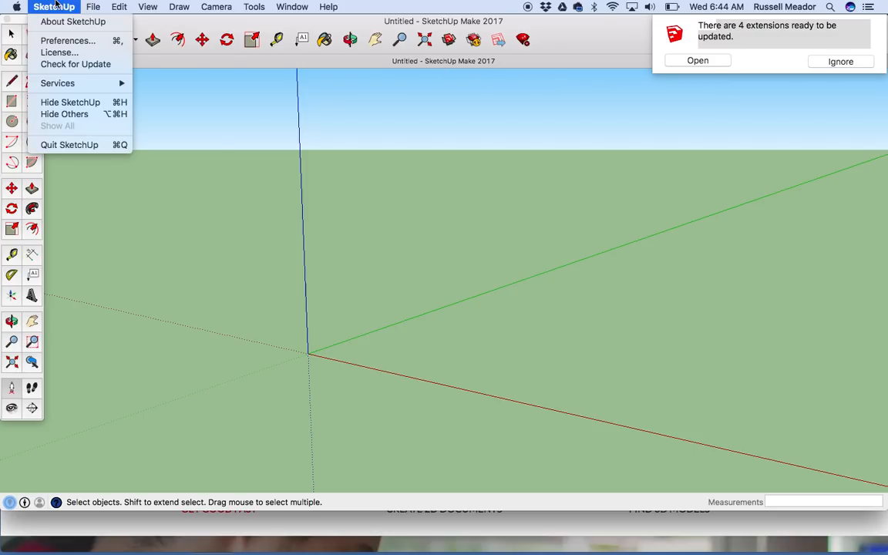
{"action": "left_click", "coordinate": [60, 145]}
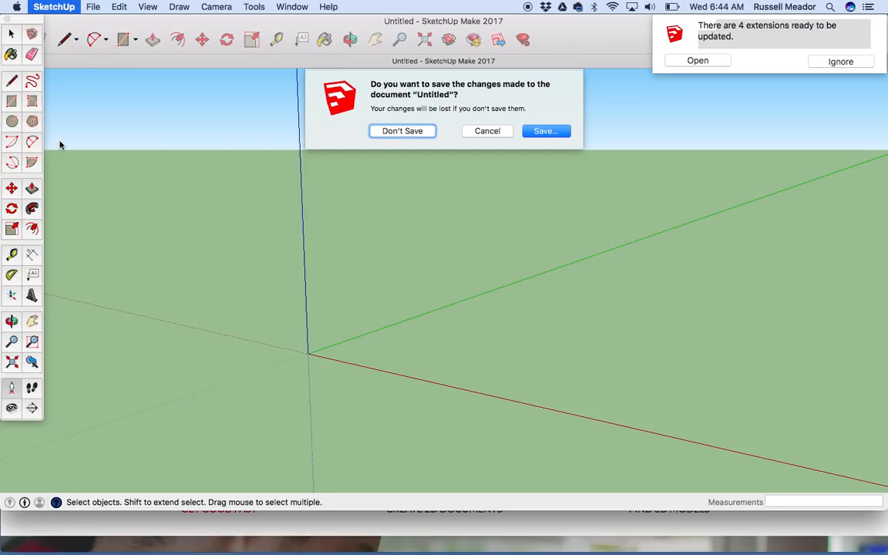
{"action": "left_click", "coordinate": [390, 133]}
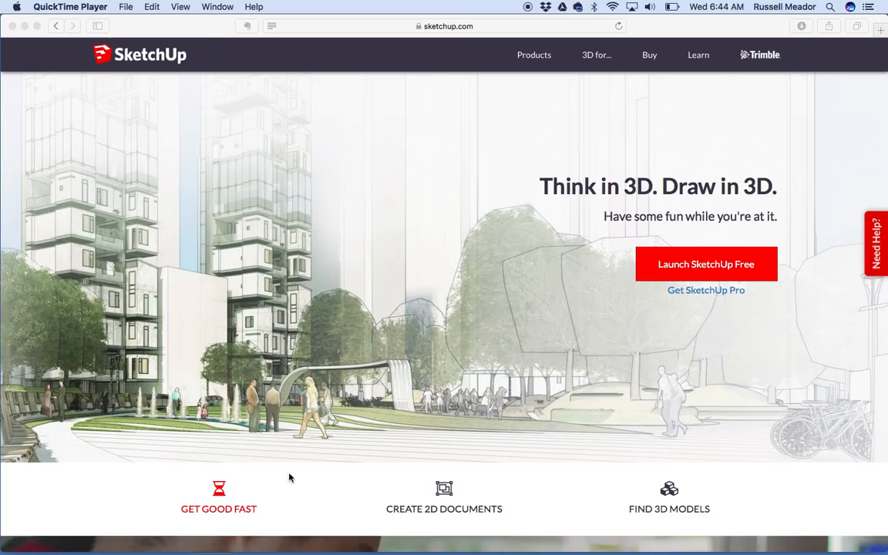
Switch back to Safari, launch SketchUp Free from the SketchUp home page and decline reopening the unsaved model
{"action": "left_click", "coordinate": [289, 538]}
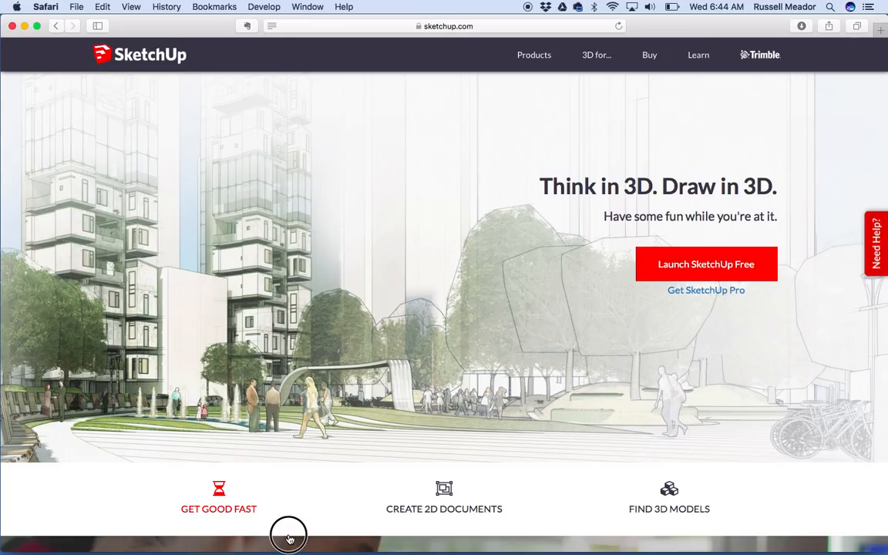
{"action": "left_click", "coordinate": [287, 540]}
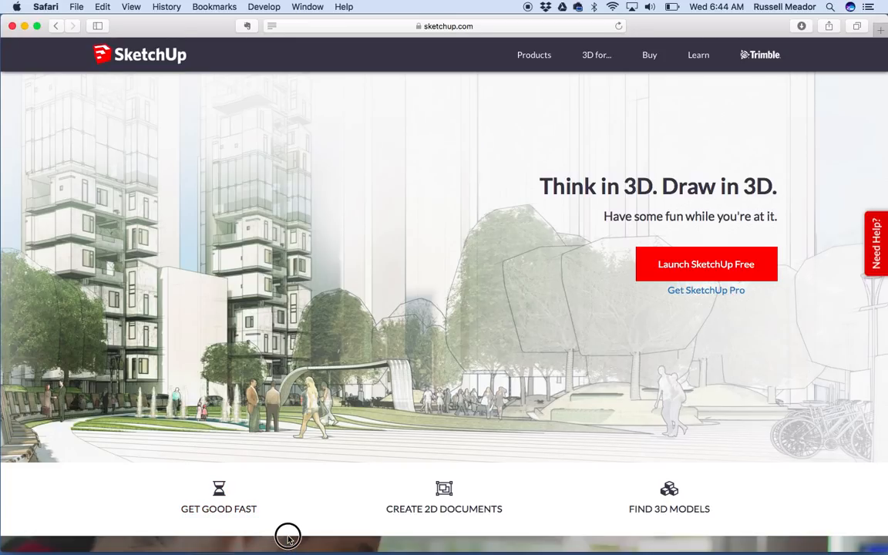
{"action": "scroll", "coordinate": [289, 543], "scroll_direction": "down", "scroll_amount": 2}
{"action": "scroll", "coordinate": [289, 497], "scroll_direction": "up", "scroll_amount": 2}
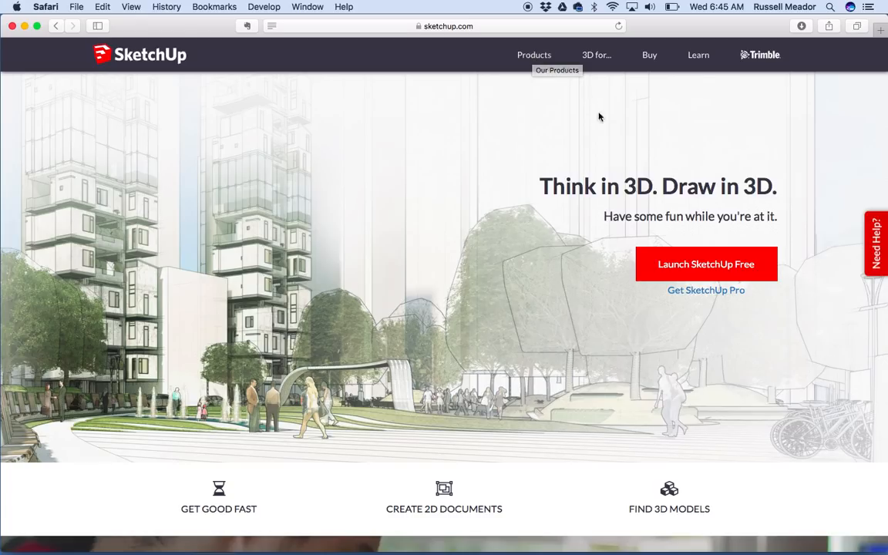
{"action": "left_click", "coordinate": [672, 263]}
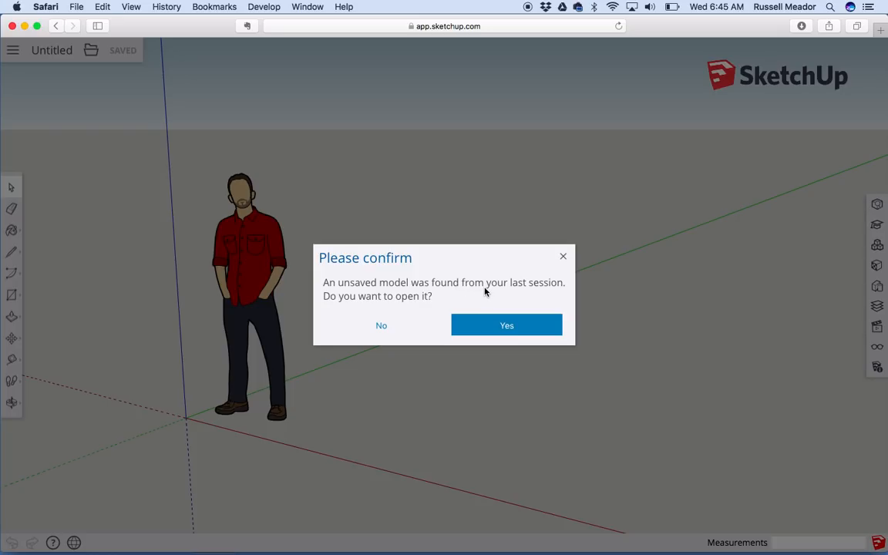
{"action": "left_click", "coordinate": [382, 324]}
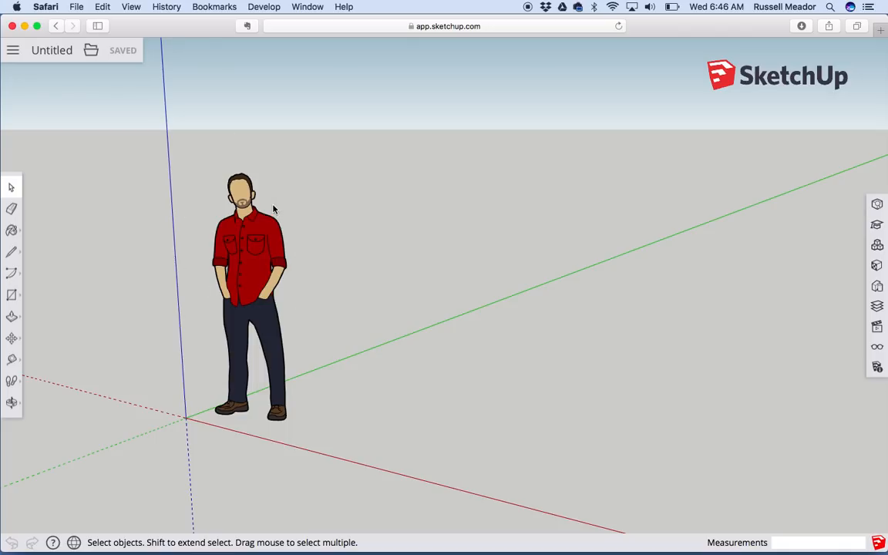
{"action": "left_click", "coordinate": [15, 189]}
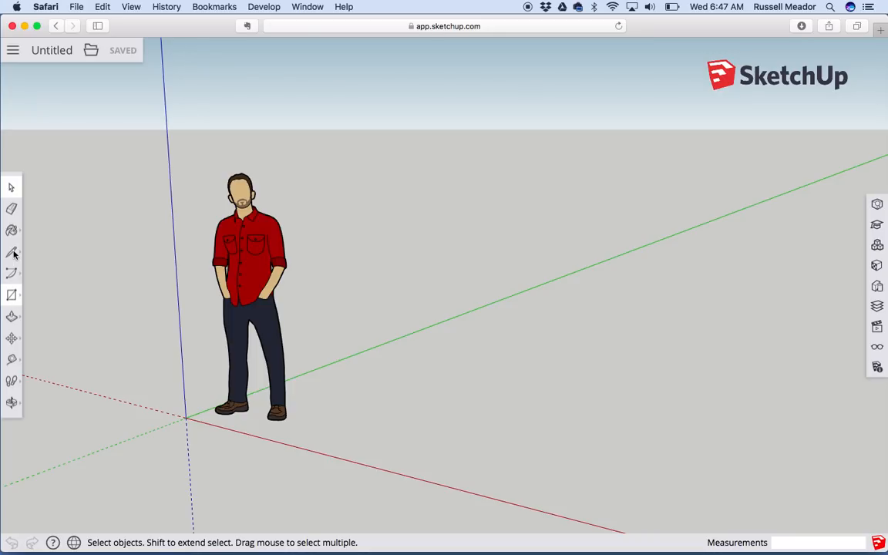
{"action": "left_click", "coordinate": [12, 404]}
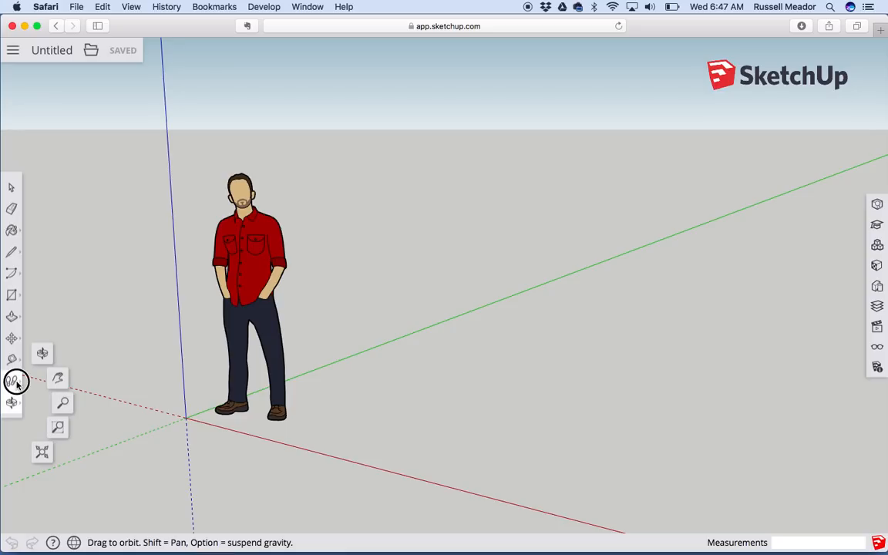
{"action": "left_click", "coordinate": [14, 381]}
{"action": "left_click", "coordinate": [12, 359]}
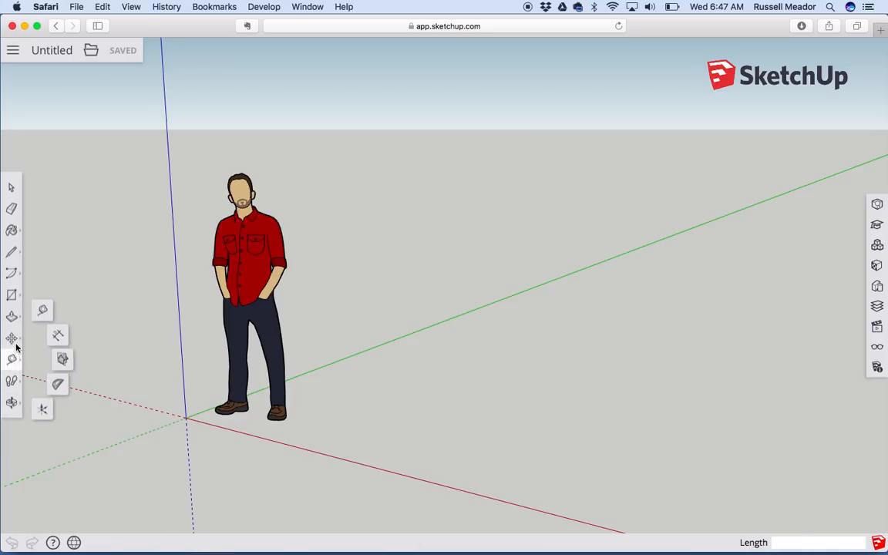
{"action": "left_click", "coordinate": [14, 339]}
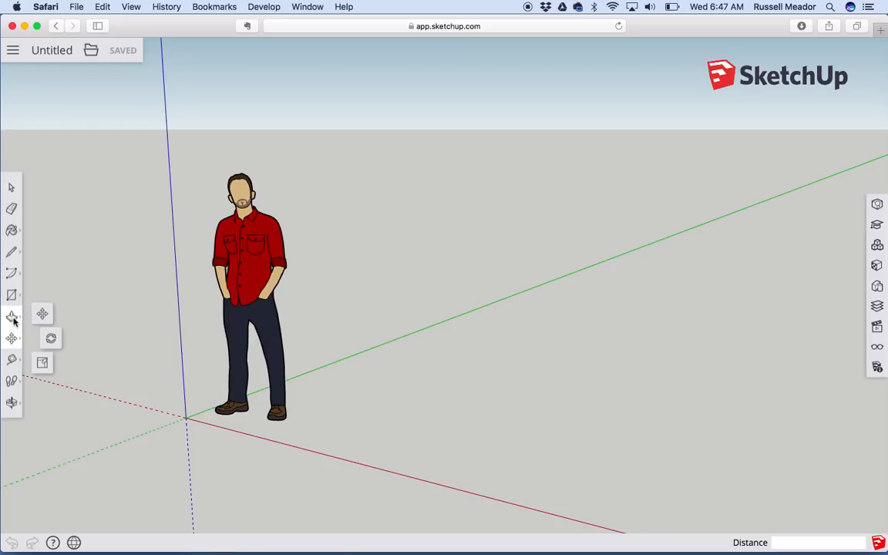
{"action": "left_click", "coordinate": [12, 318]}
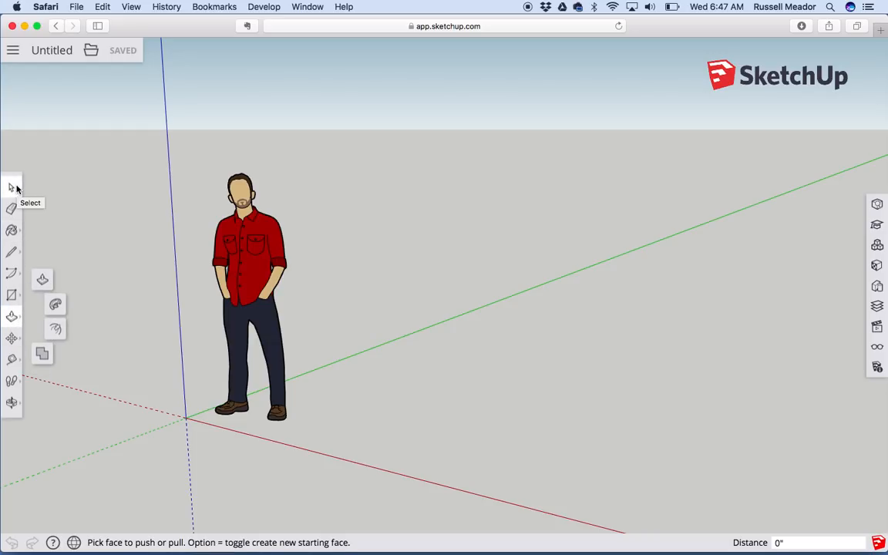
Select the default standing figure and delete it from the model
{"action": "left_click", "coordinate": [15, 188]}
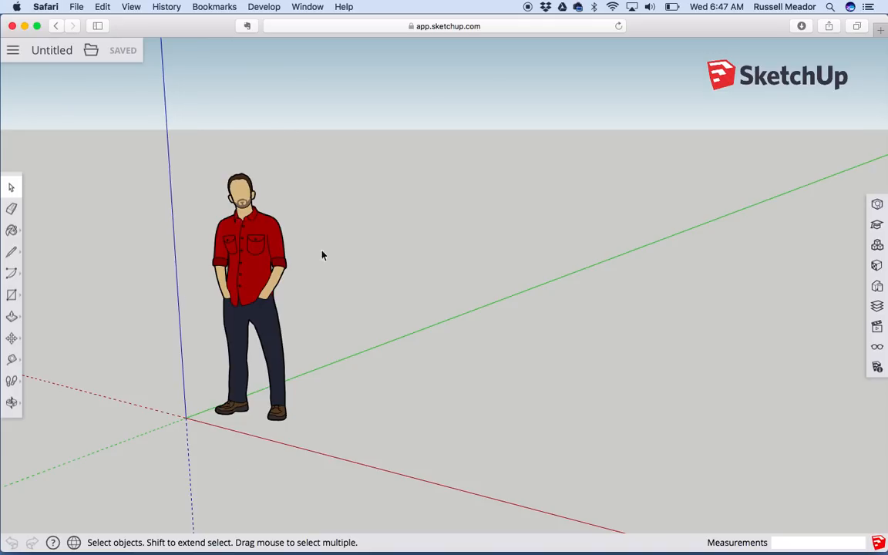
{"action": "left_click", "coordinate": [257, 242]}
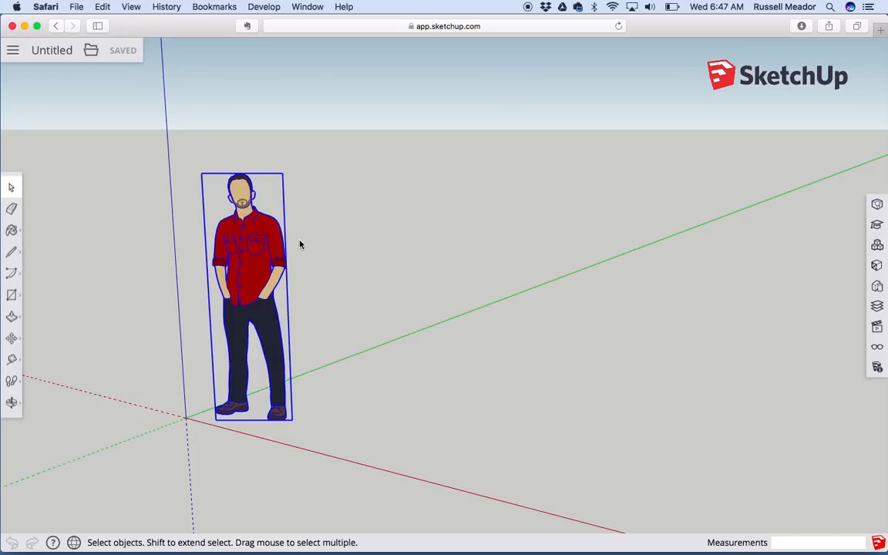
{"action": "key", "text": "Delete"}
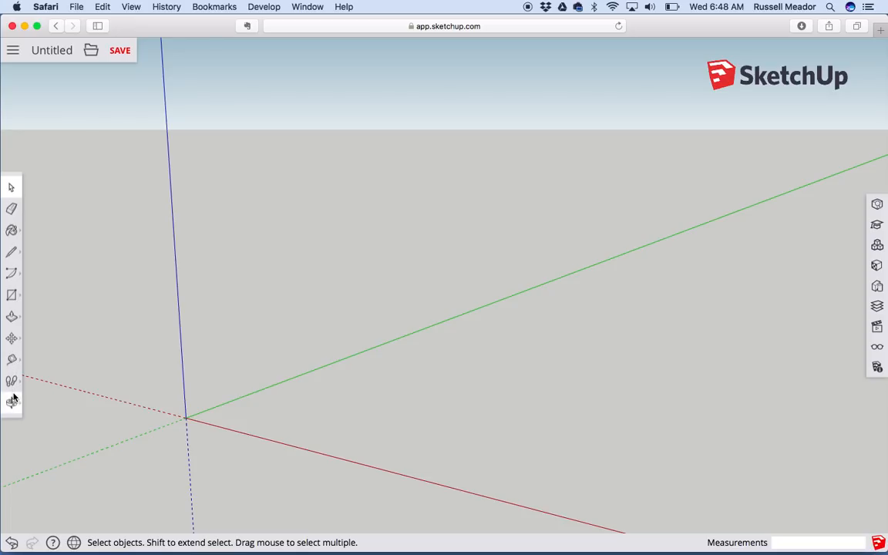
Look over the Eraser and Paint tools, including the in-model materials and the categories of the material library
{"action": "left_click", "coordinate": [13, 212]}
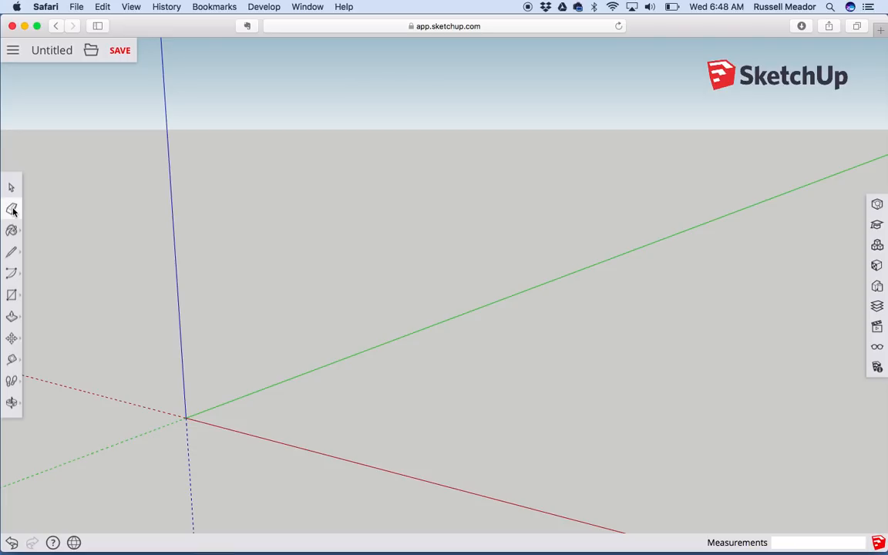
{"action": "left_click", "coordinate": [12, 210]}
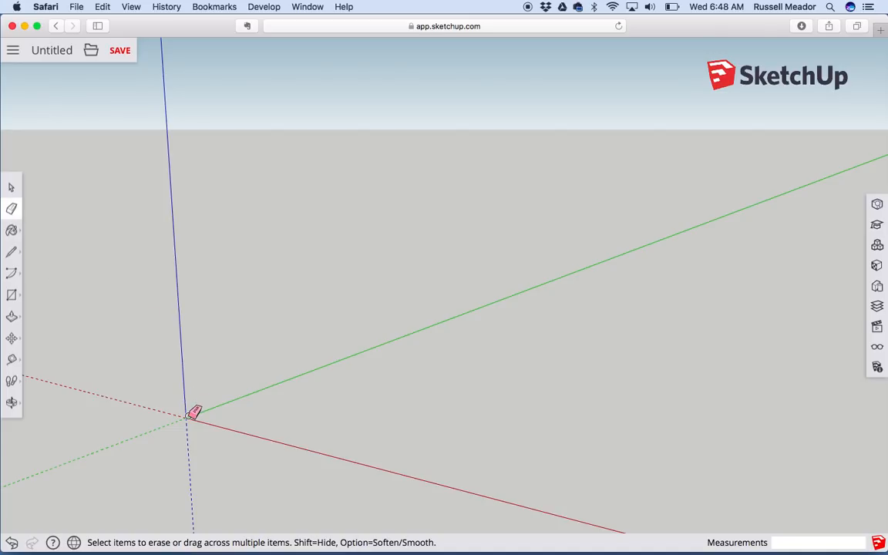
{"action": "left_click", "coordinate": [228, 254]}
{"action": "left_click", "coordinate": [11, 231]}
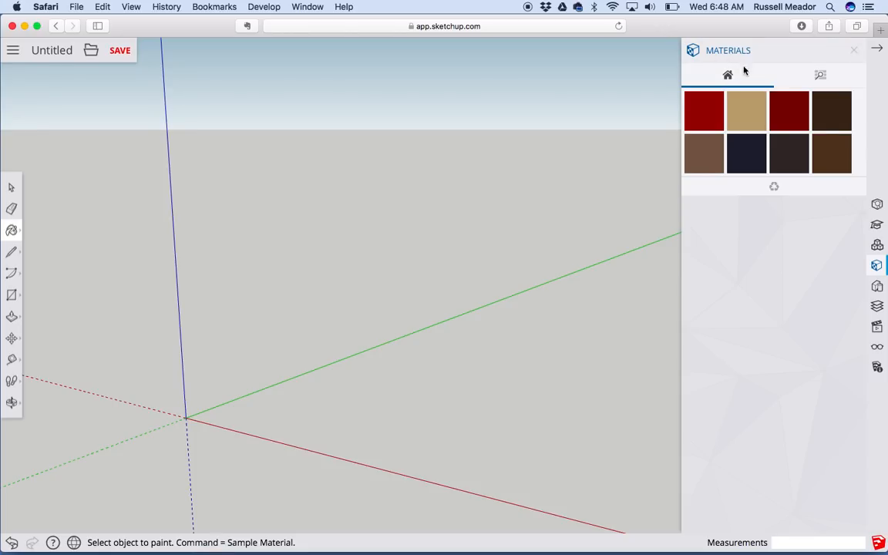
{"action": "left_click", "coordinate": [823, 77]}
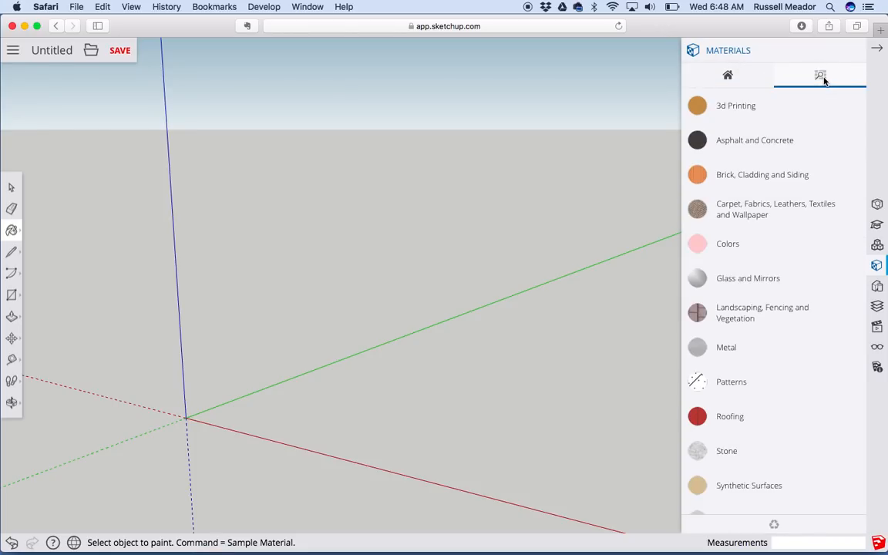
{"action": "left_click", "coordinate": [726, 80]}
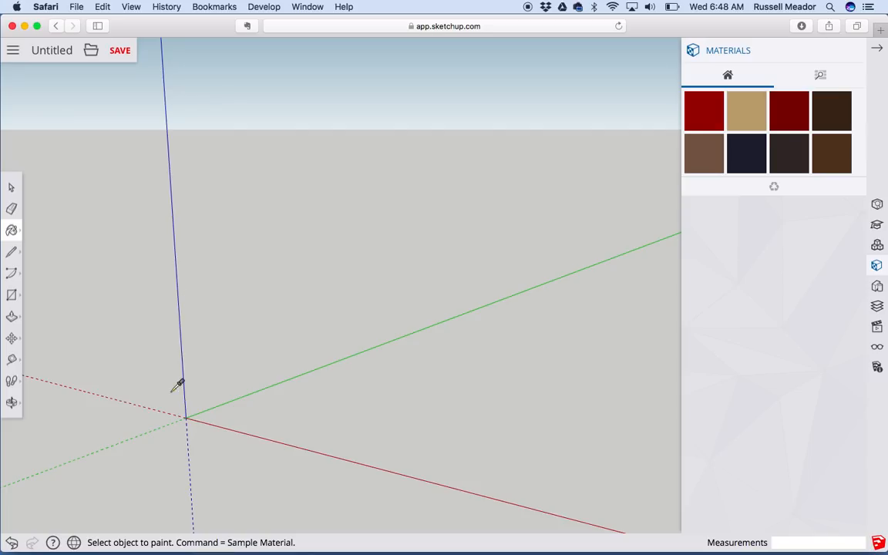
Draw a four-sided ground face from the origin along the green axis, closing with an edge about 4' 4" long on the red axis
{"action": "left_click", "coordinate": [11, 252]}
{"action": "left_click", "coordinate": [42, 239]}
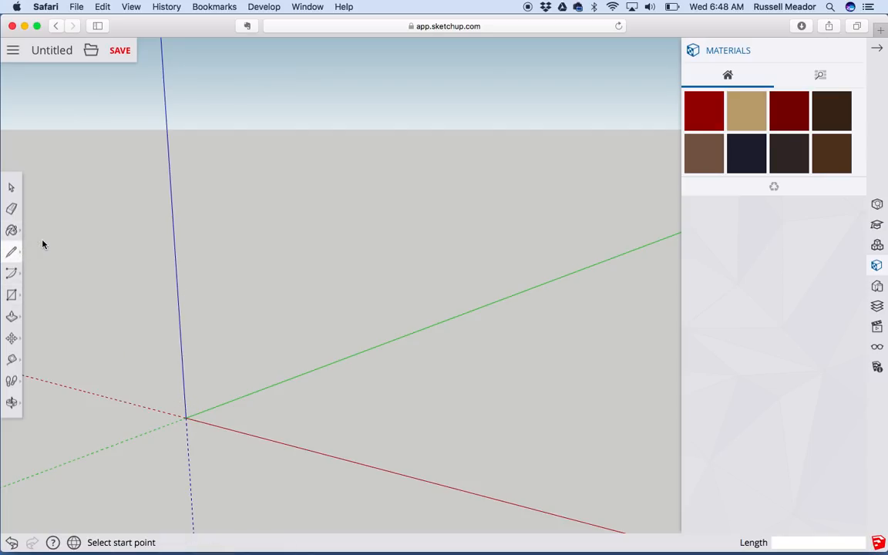
{"action": "left_click", "coordinate": [186, 418]}
{"action": "left_click", "coordinate": [354, 355]}
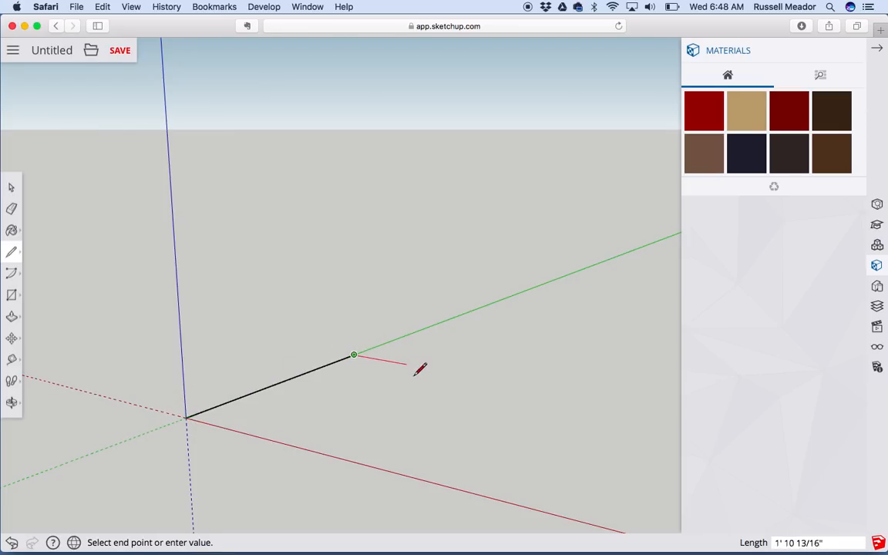
{"action": "left_click", "coordinate": [453, 391]}
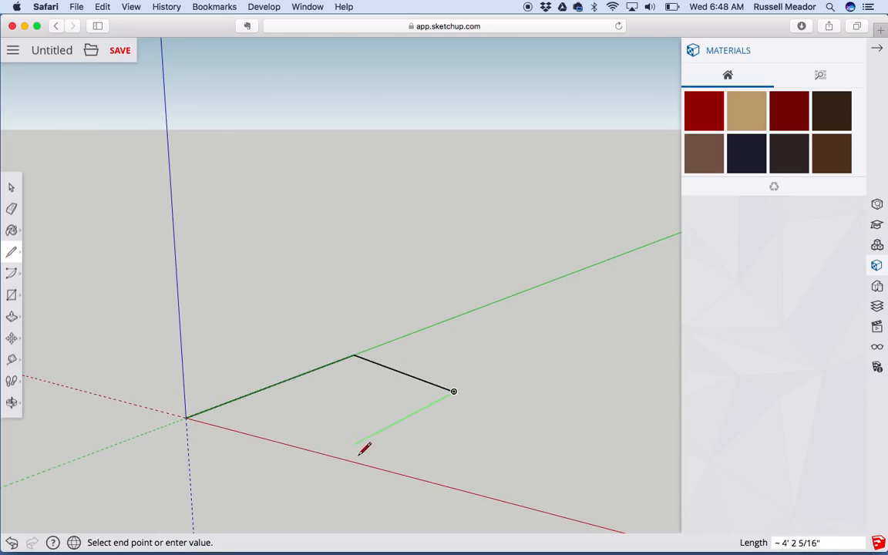
{"action": "left_click", "coordinate": [333, 456]}
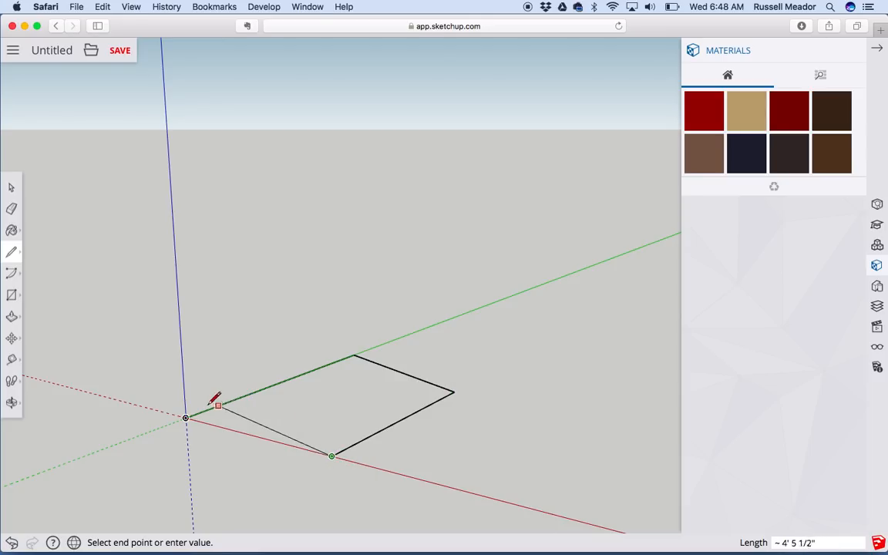
{"action": "left_click", "coordinate": [186, 416]}
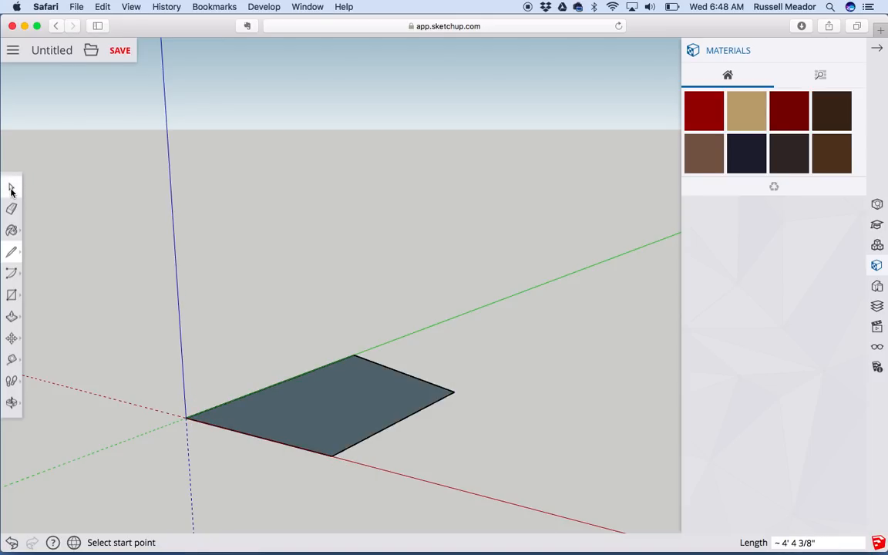
{"action": "left_click", "coordinate": [11, 188]}
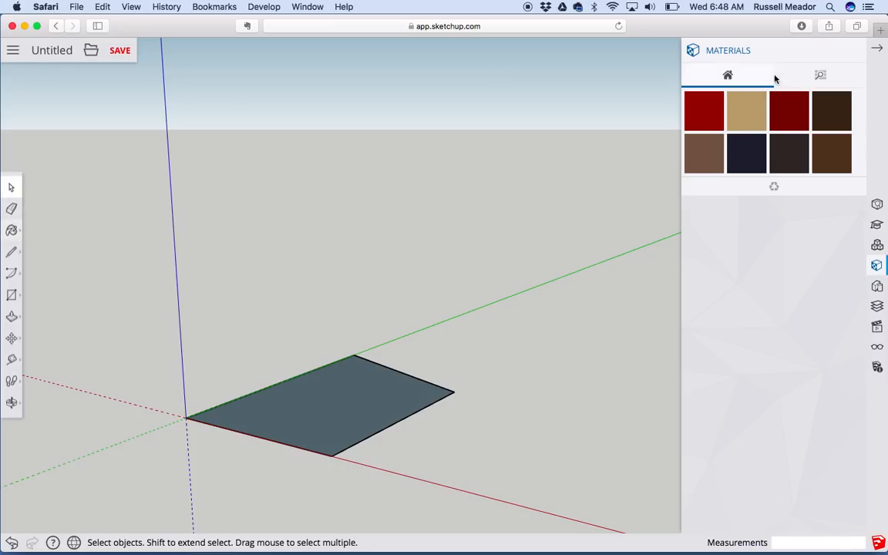
Paint the four-sided ground face with the red brick material from the Brick, Cladding and Siding category
{"action": "left_click", "coordinate": [12, 230]}
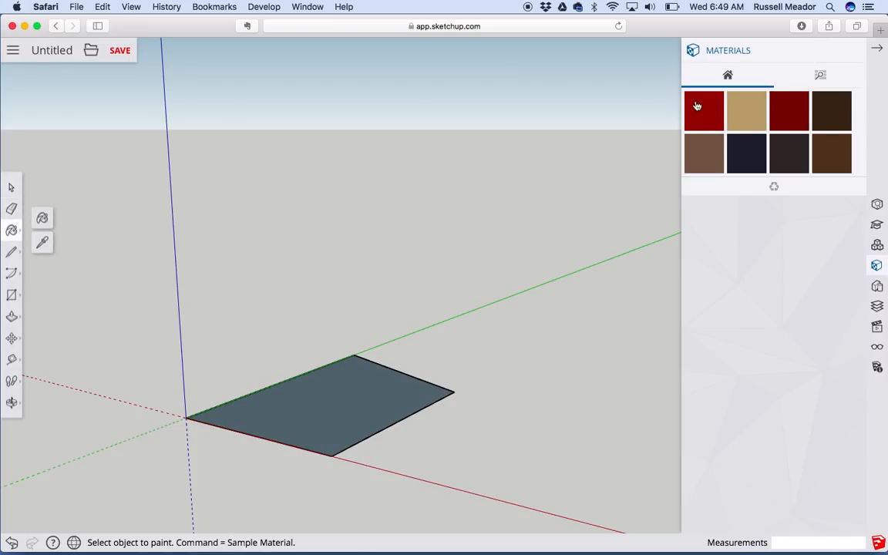
{"action": "left_click", "coordinate": [820, 76]}
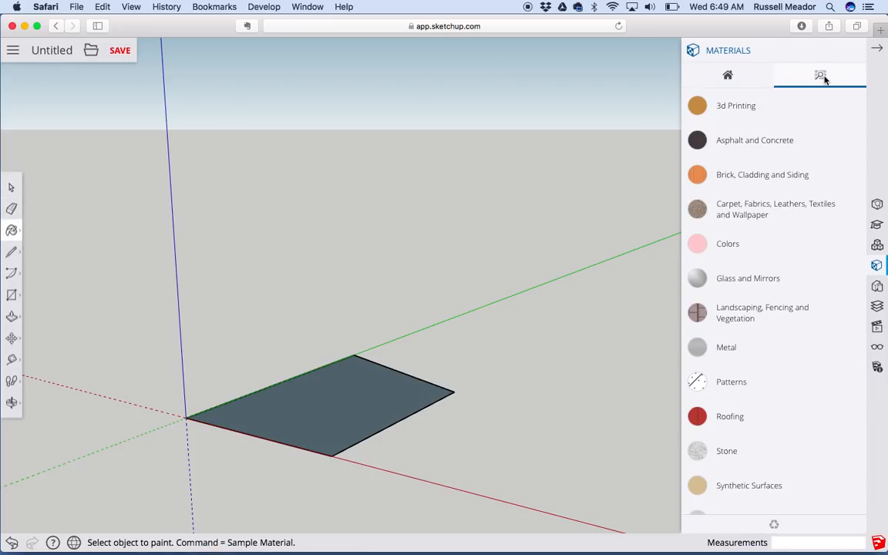
{"action": "left_click", "coordinate": [742, 174]}
{"action": "left_click", "coordinate": [744, 221]}
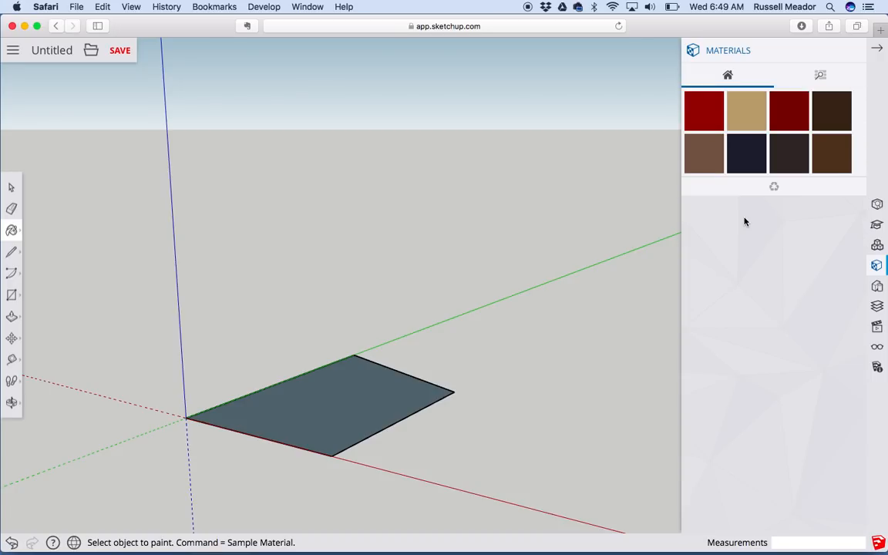
{"action": "left_click", "coordinate": [819, 75]}
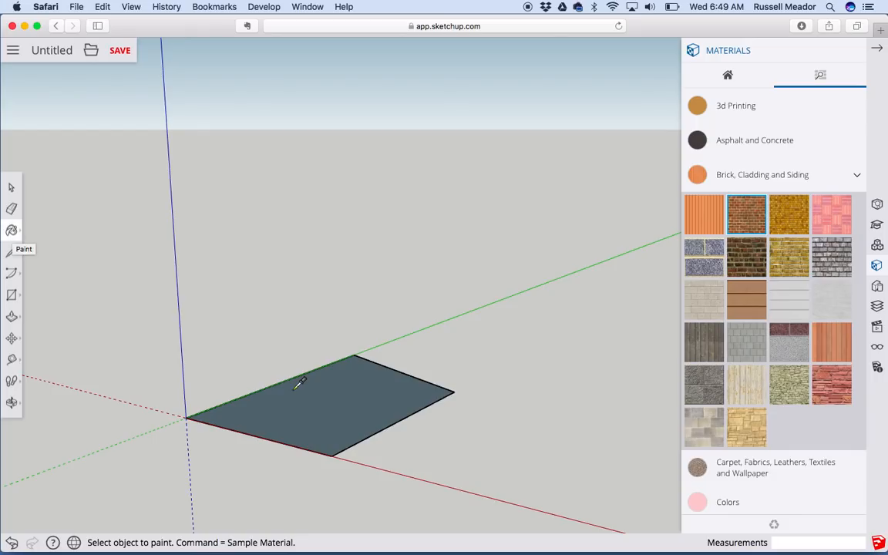
{"action": "left_click", "coordinate": [322, 397]}
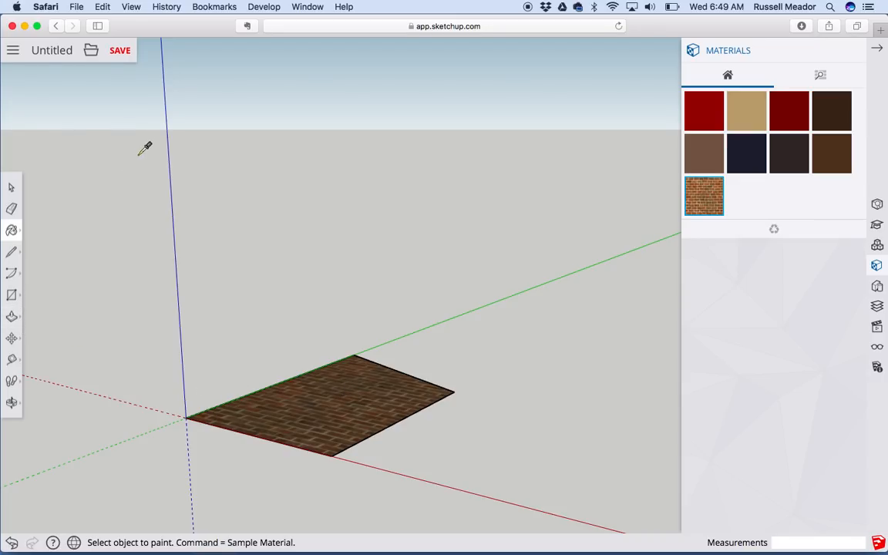
Hide the materials library, select the whole brick-painted shape with a selection box, and clear the selection
{"action": "left_click", "coordinate": [11, 187]}
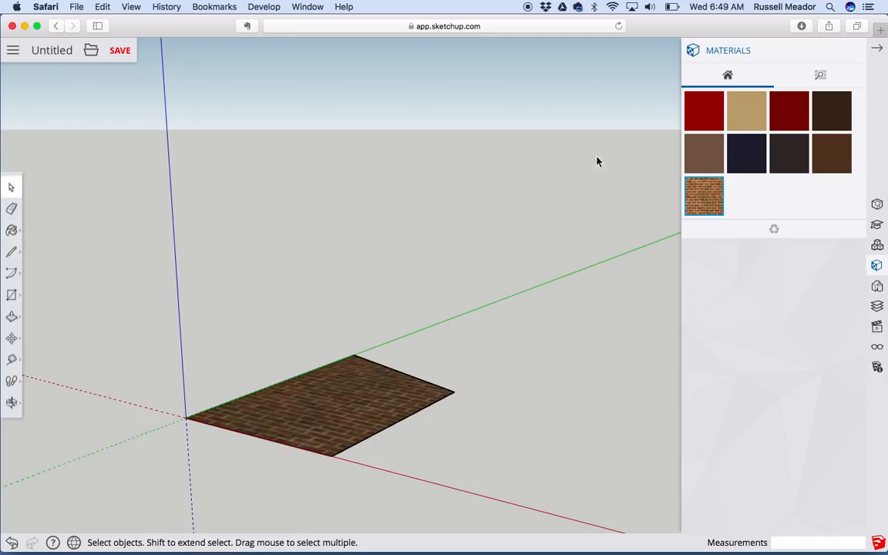
{"action": "left_click", "coordinate": [853, 54]}
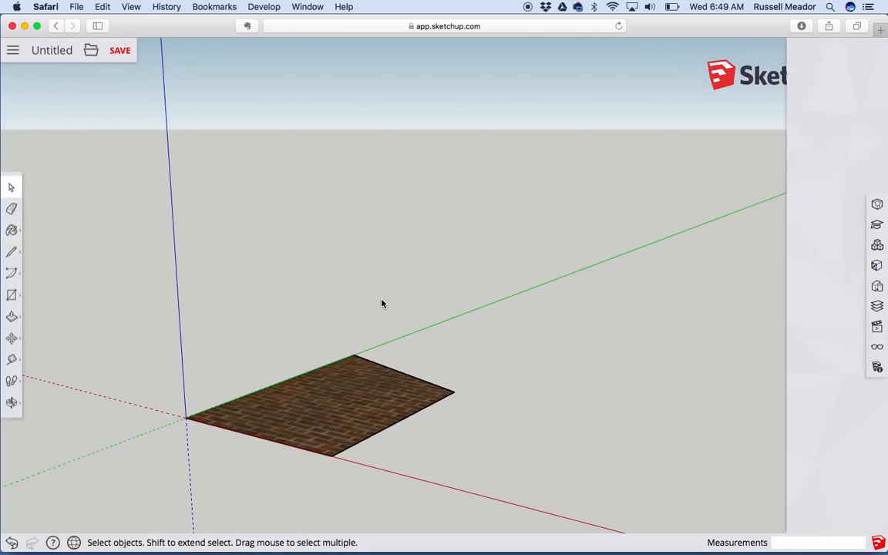
{"action": "left_click_drag", "start_coordinate": [501, 344], "coordinate": [247, 476]}
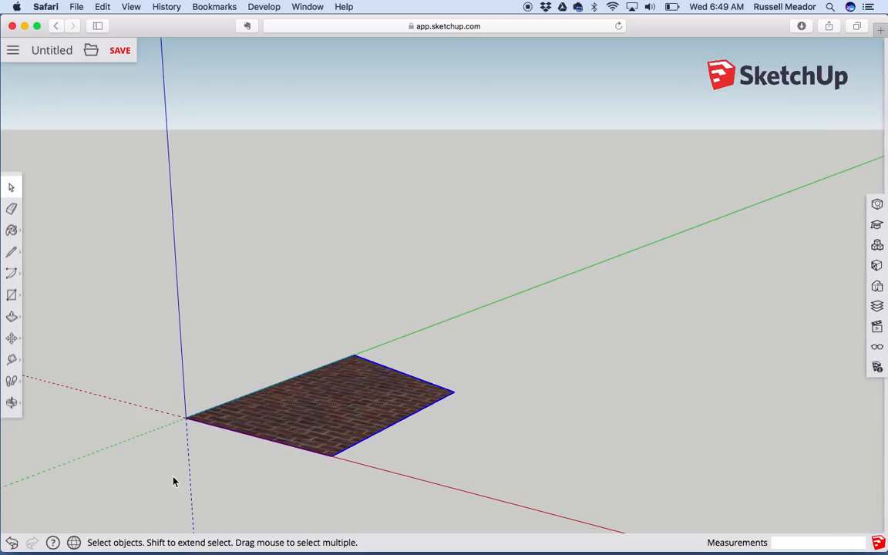
{"action": "left_click", "coordinate": [253, 351]}
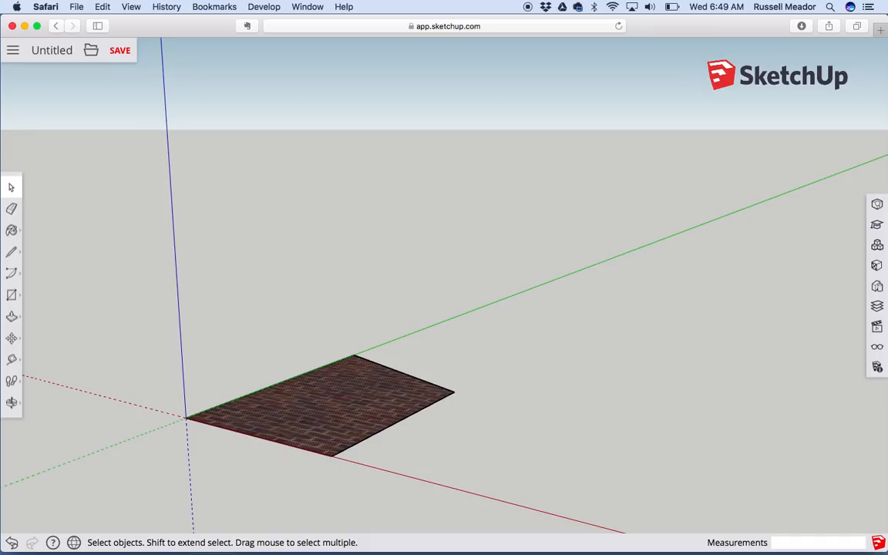
Delete the brick-painted face and its outline edges one after another
{"action": "left_click", "coordinate": [349, 416]}
{"action": "key", "text": "Delete"}
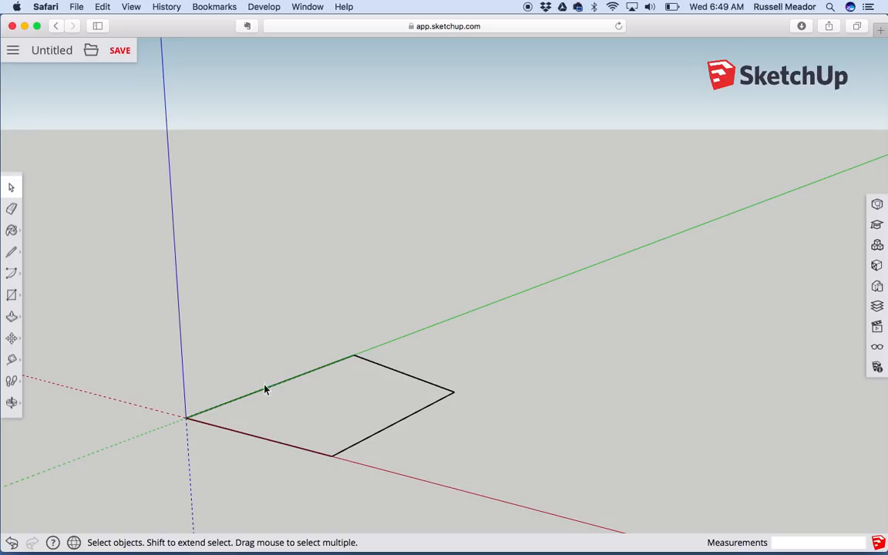
{"action": "left_click", "coordinate": [315, 376]}
{"action": "key", "text": "Delete"}
{"action": "left_click", "coordinate": [356, 444]}
{"action": "key", "text": "Delete"}
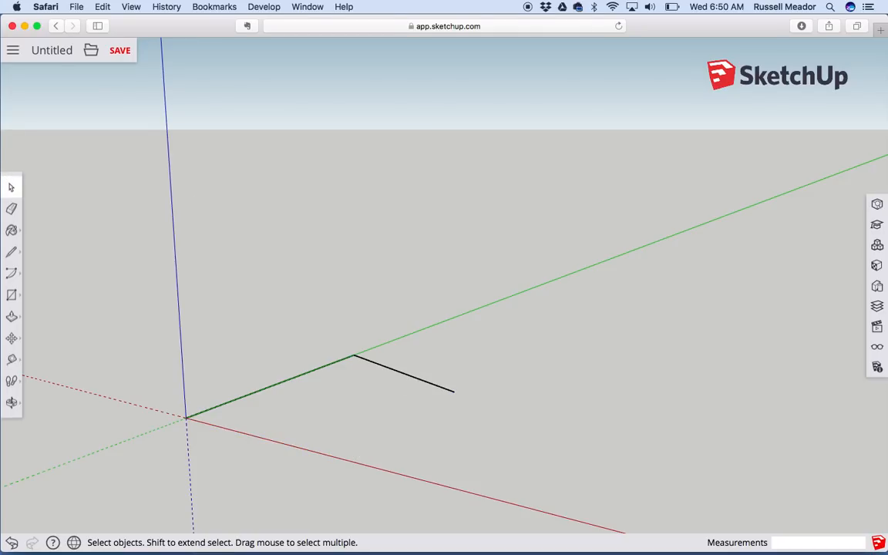
{"action": "key", "text": "Delete"}
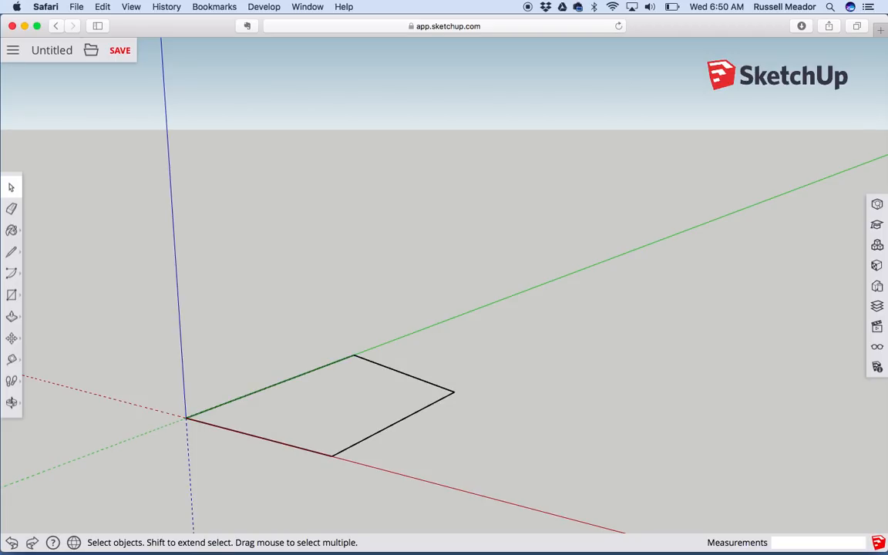
Undo the deletions, the brick paint and the closing edge on the red axis
{"action": "key", "text": "super+z"}
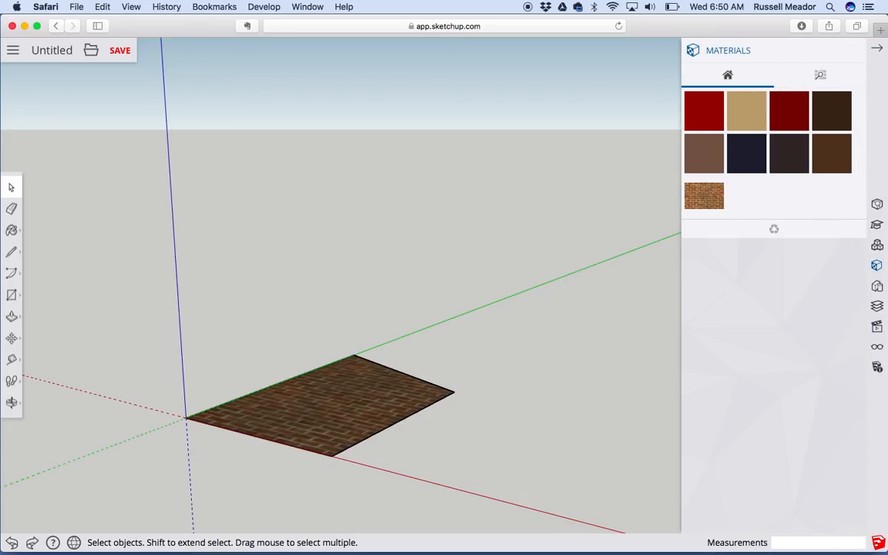
{"action": "key", "text": "super+z"}
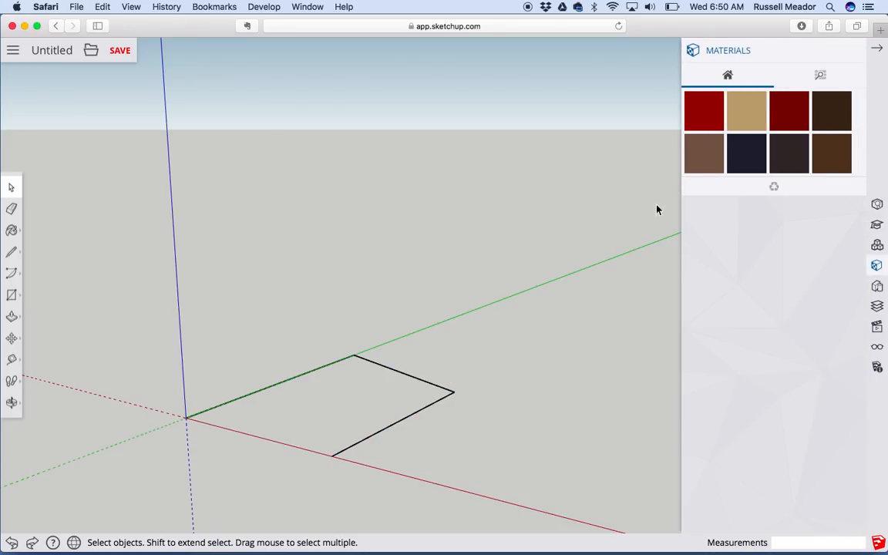
Try to paint the open three-edge outline with the red brick from Brick, Cladding and Siding
{"action": "left_click", "coordinate": [820, 75]}
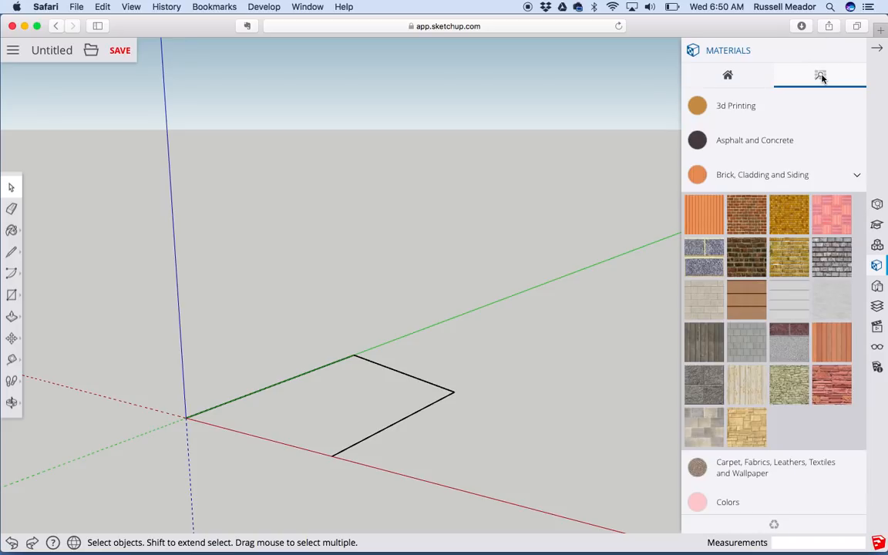
{"action": "left_click", "coordinate": [690, 252]}
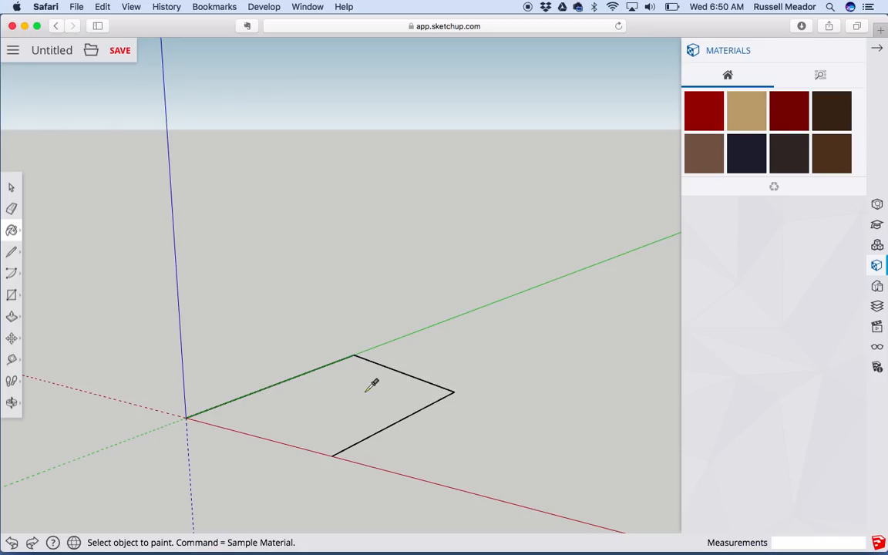
{"action": "left_click", "coordinate": [822, 77]}
{"action": "left_click", "coordinate": [755, 203]}
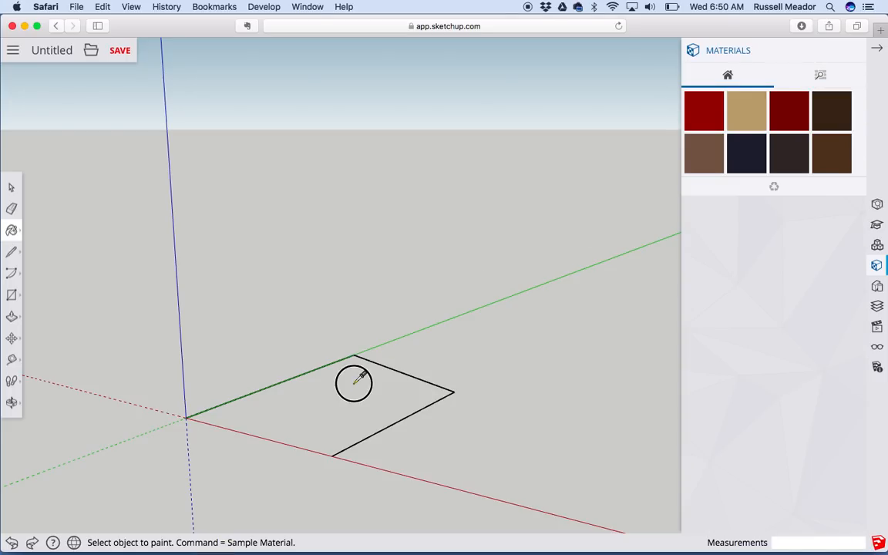
Close the outline into a face with a line about 4' 4" long from the origin along the red axis
{"action": "left_click", "coordinate": [12, 252]}
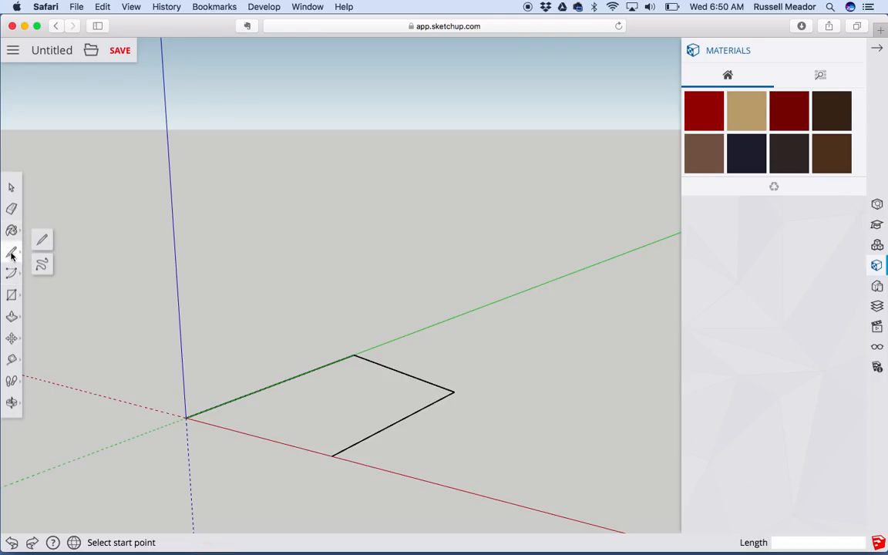
{"action": "left_click", "coordinate": [185, 417]}
{"action": "left_click", "coordinate": [335, 456]}
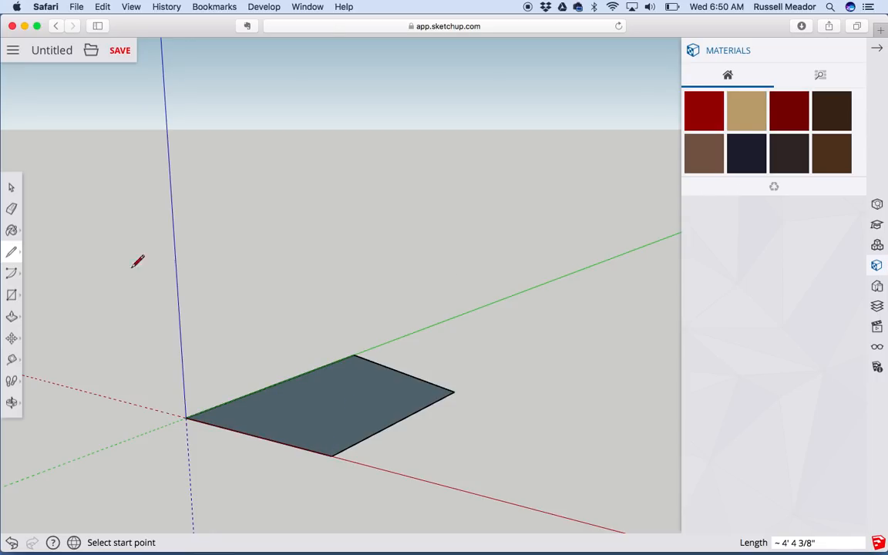
Paint the closed ground face with the red brick material from Brick, Cladding and Siding
{"action": "left_click", "coordinate": [375, 384]}
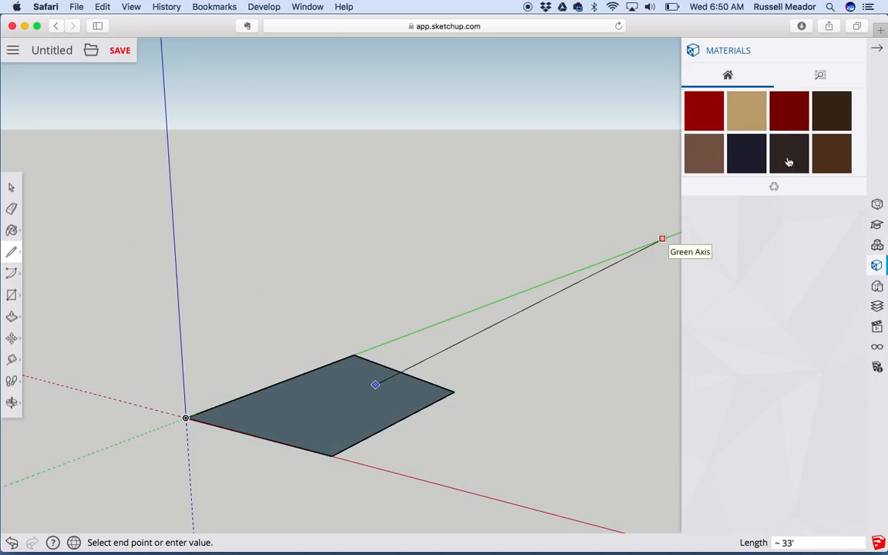
{"action": "left_click", "coordinate": [819, 75]}
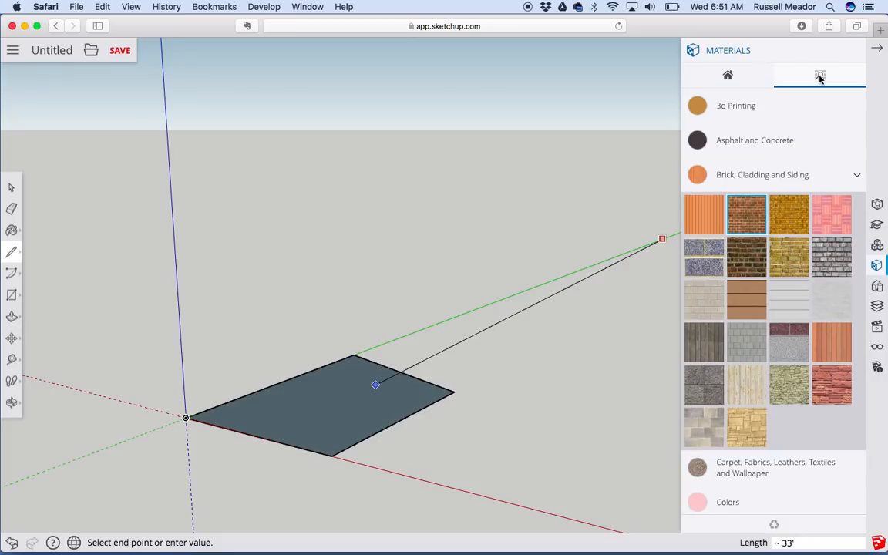
{"action": "left_click", "coordinate": [746, 221]}
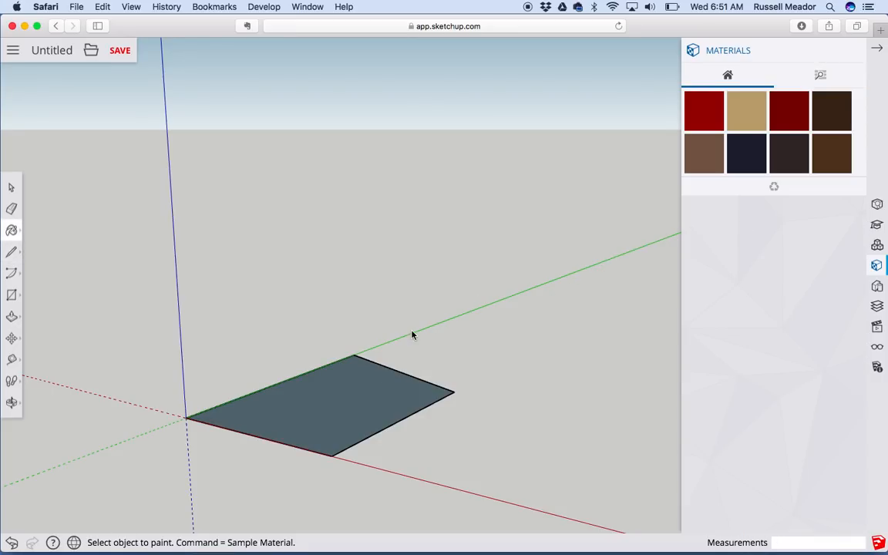
{"action": "left_click", "coordinate": [344, 393]}
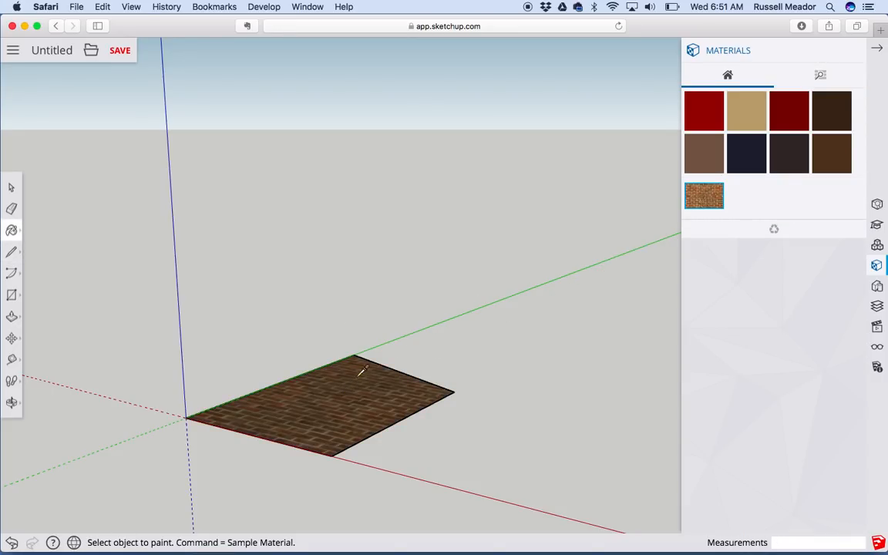
Select the entire brick-painted shape with a selection box and delete it
{"action": "left_click", "coordinate": [12, 188]}
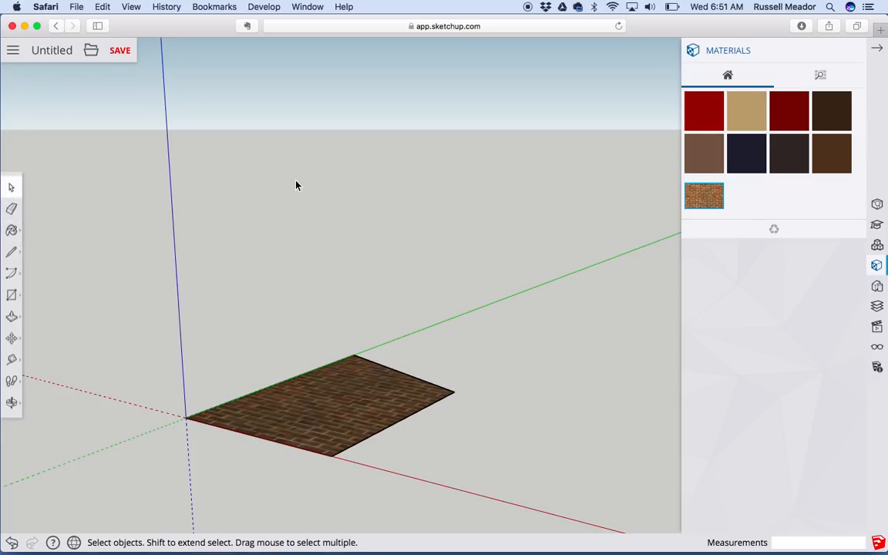
{"action": "left_click", "coordinate": [531, 303]}
{"action": "left_click_drag", "start_coordinate": [531, 299], "coordinate": [171, 501]}
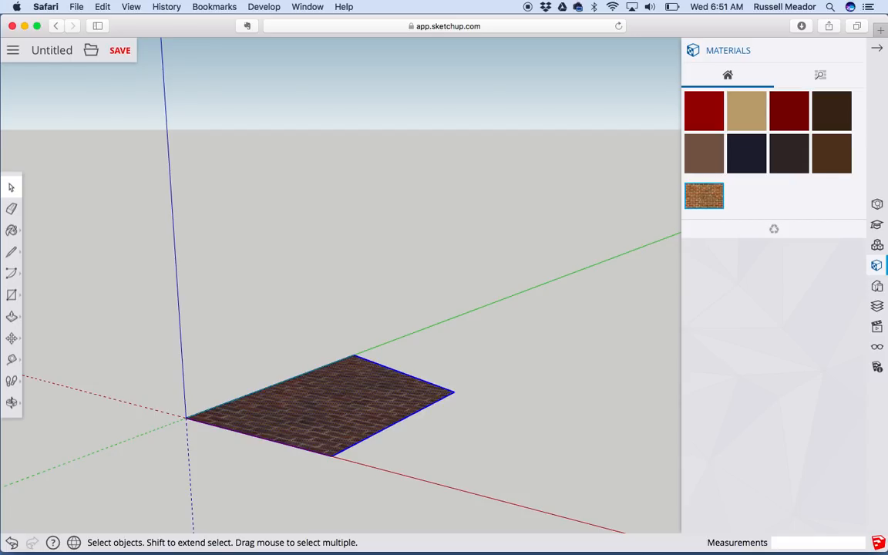
{"action": "key", "text": "Delete"}
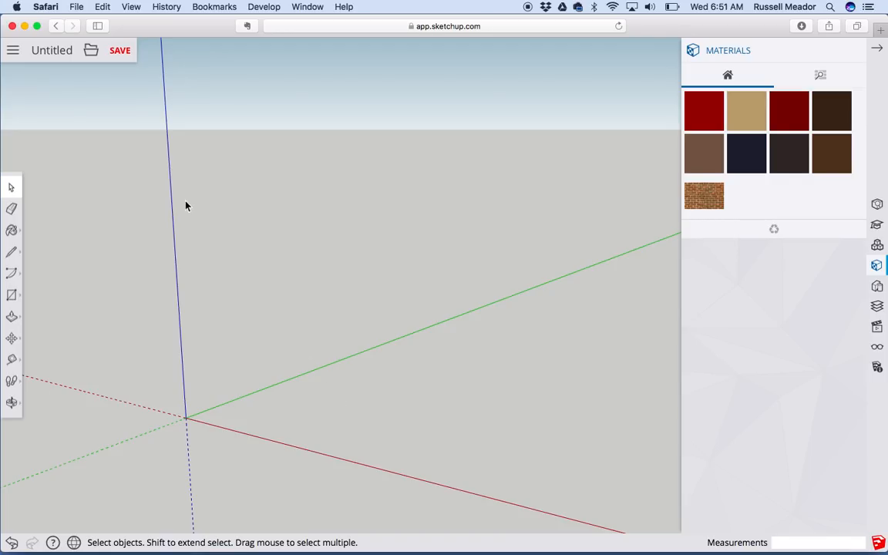
Draw a new, larger four-sided face from the origin along the green axis, closing with an edge about 5' long on the red axis
{"action": "left_click", "coordinate": [12, 231]}
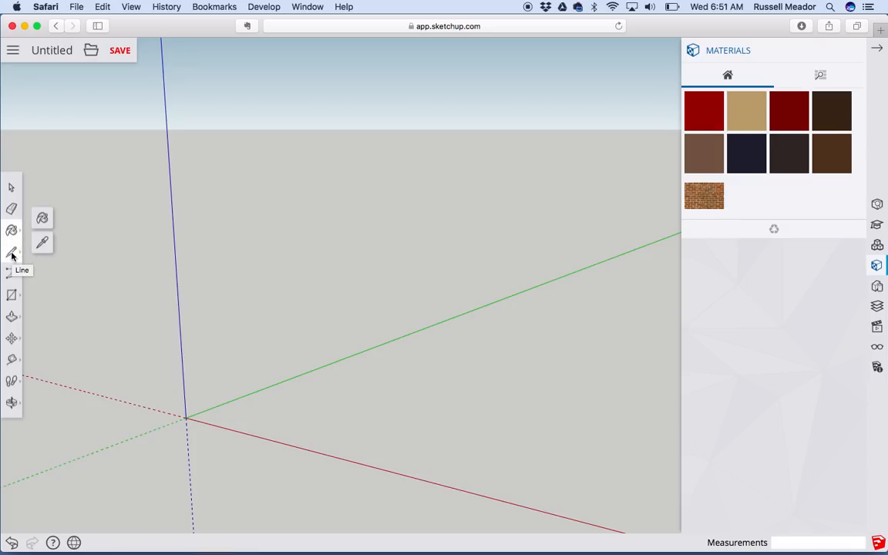
{"action": "left_click", "coordinate": [12, 254]}
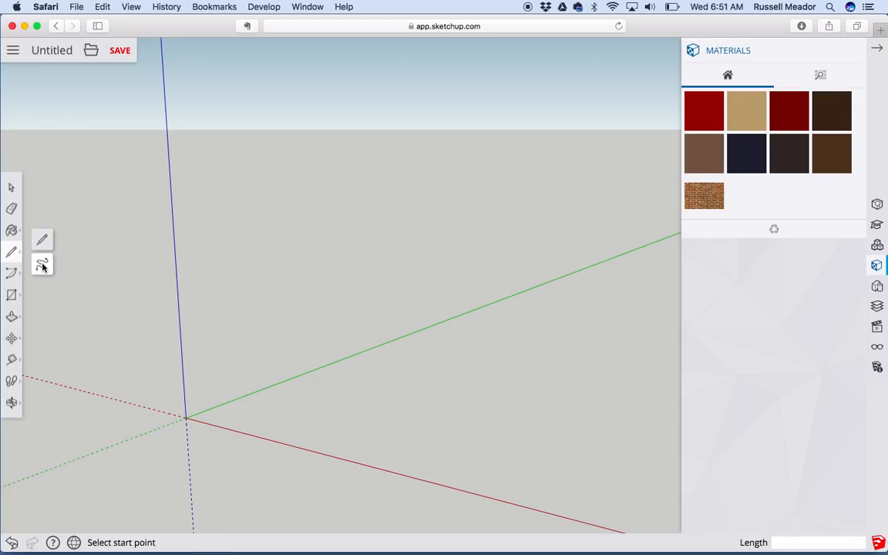
{"action": "left_click", "coordinate": [14, 255]}
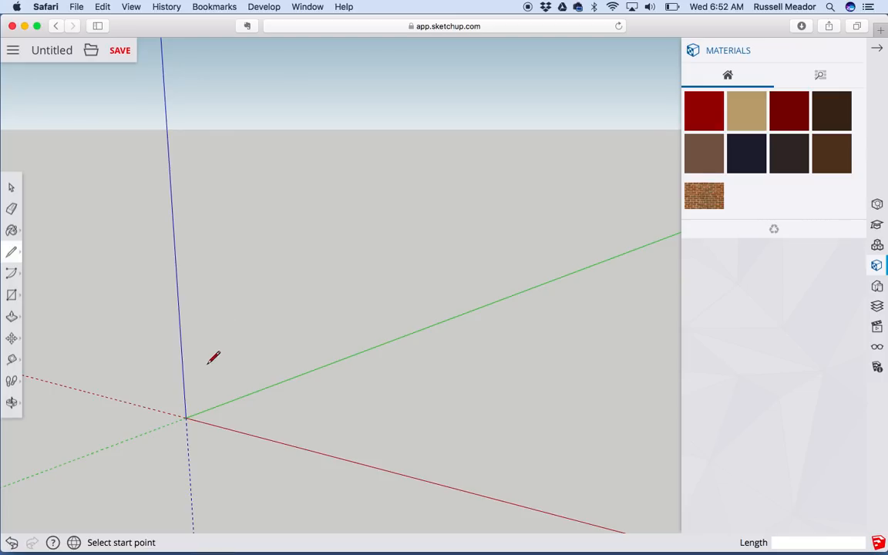
{"action": "left_click", "coordinate": [186, 418]}
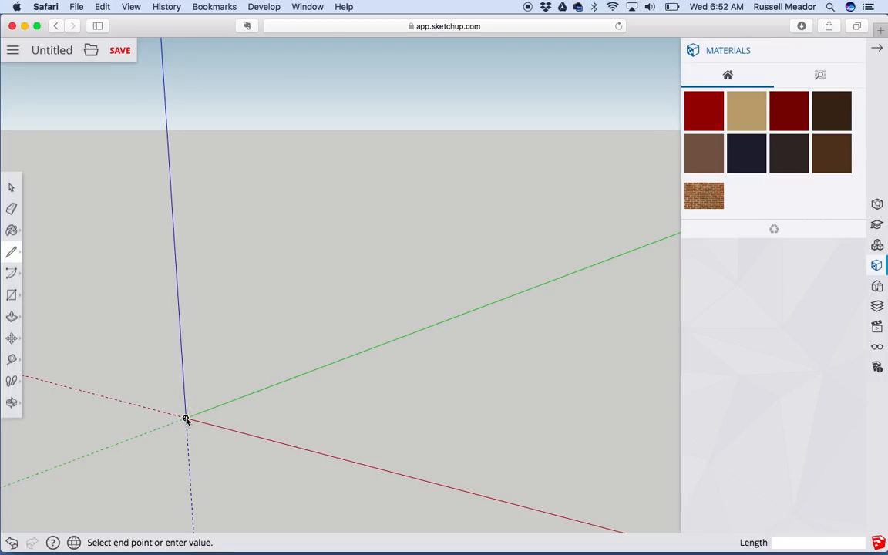
{"action": "left_click", "coordinate": [445, 321]}
{"action": "left_click", "coordinate": [579, 339]}
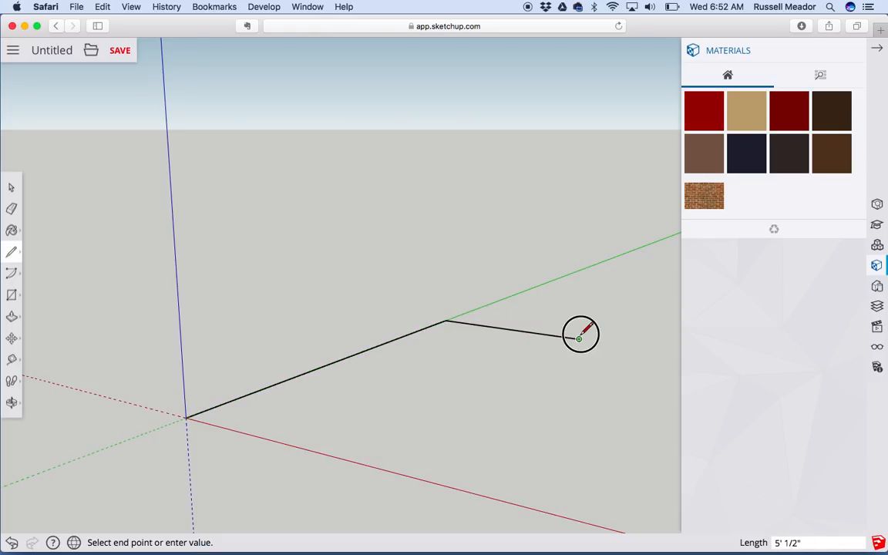
{"action": "left_click", "coordinate": [357, 462]}
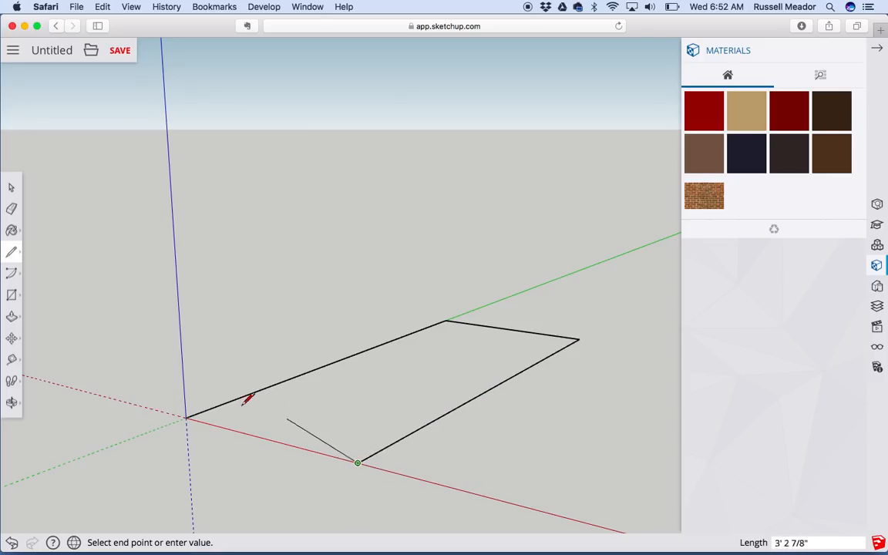
{"action": "left_click", "coordinate": [187, 417]}
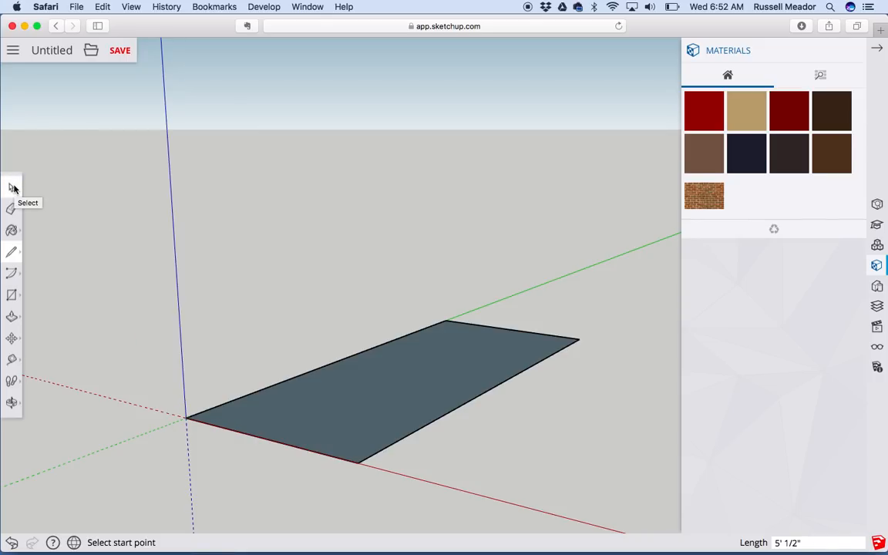
Try a wavy freehand line across the dark ground face between its two long edges, and undo it
{"action": "left_click", "coordinate": [15, 251]}
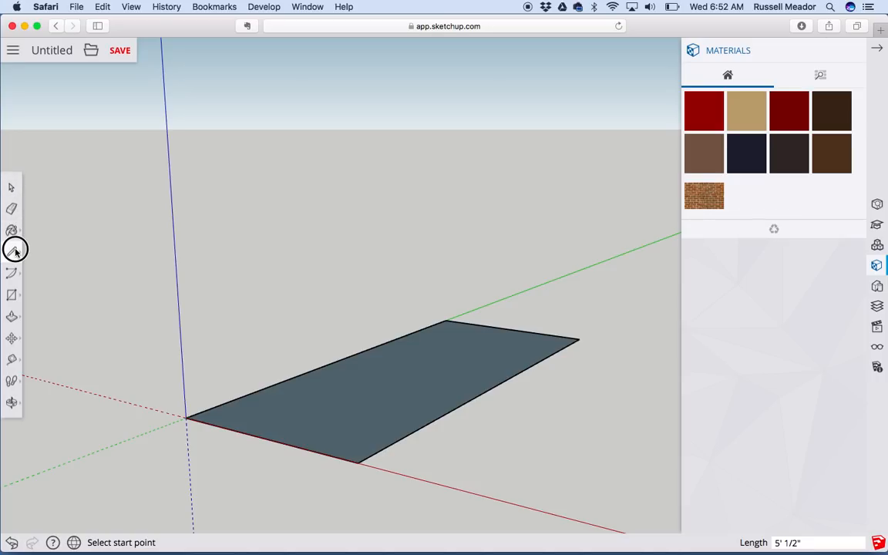
{"action": "left_click", "coordinate": [40, 262]}
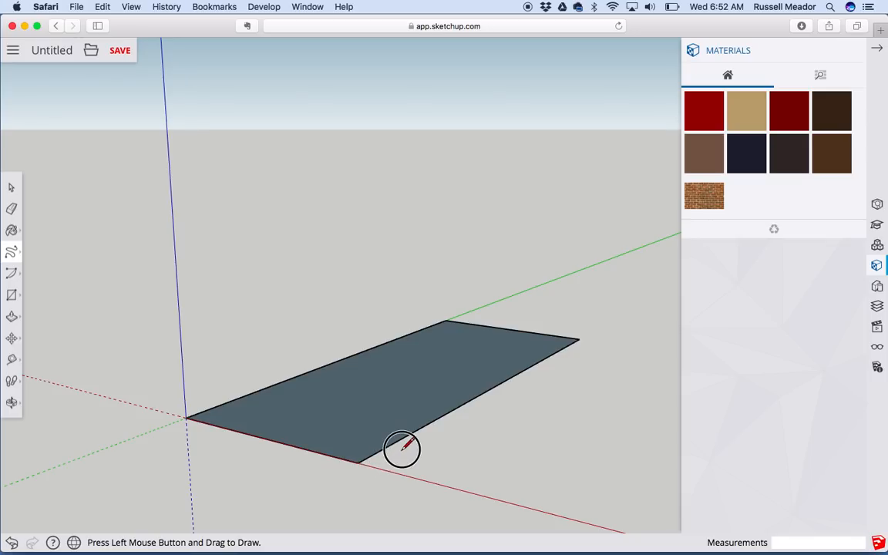
{"action": "mouse_move", "coordinate": [255, 394]}
{"action": "left_mouse_down"}
{"action": "mouse_move", "coordinate": [287, 416]}
{"action": "mouse_move", "coordinate": [323, 380]}
{"action": "mouse_move", "coordinate": [346, 379]}
{"action": "mouse_move", "coordinate": [374, 413]}
{"action": "mouse_move", "coordinate": [397, 413]}
{"action": "mouse_move", "coordinate": [409, 384]}
{"action": "mouse_move", "coordinate": [445, 350]}
{"action": "mouse_move", "coordinate": [482, 362]}
{"action": "mouse_move", "coordinate": [493, 386]}
{"action": "left_mouse_up"}
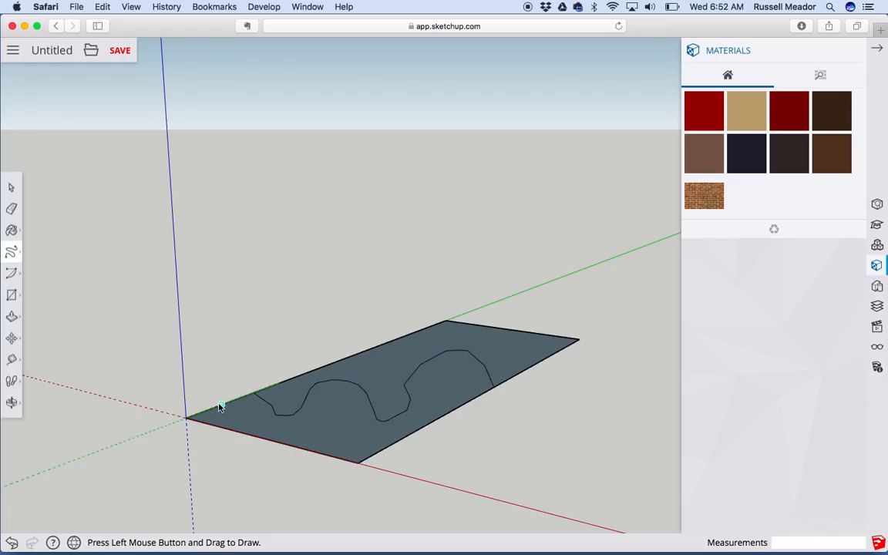
{"action": "left_click", "coordinate": [10, 187]}
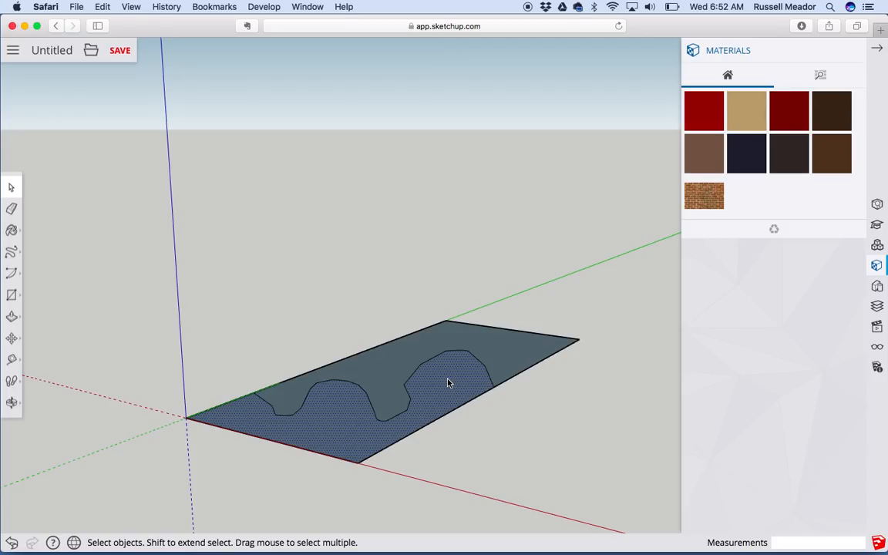
{"action": "key", "text": "super+s"}
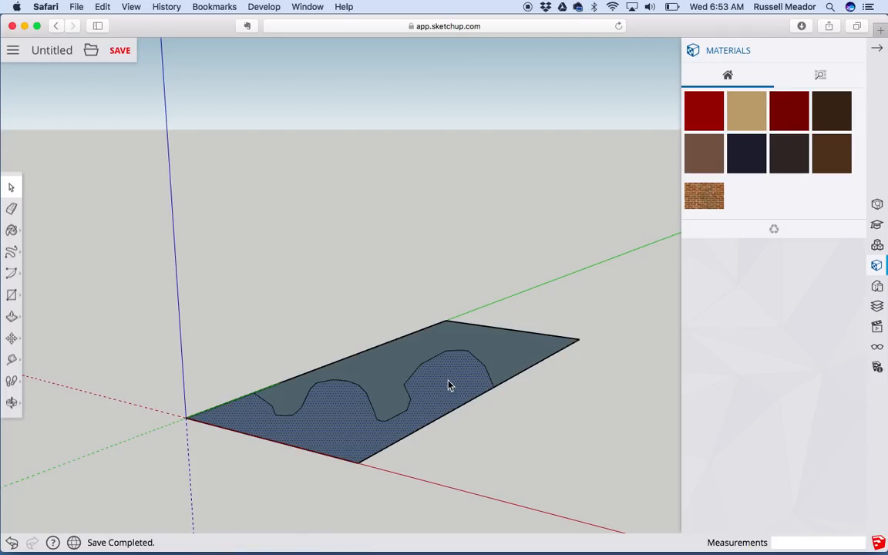
{"action": "key", "text": "super+z"}
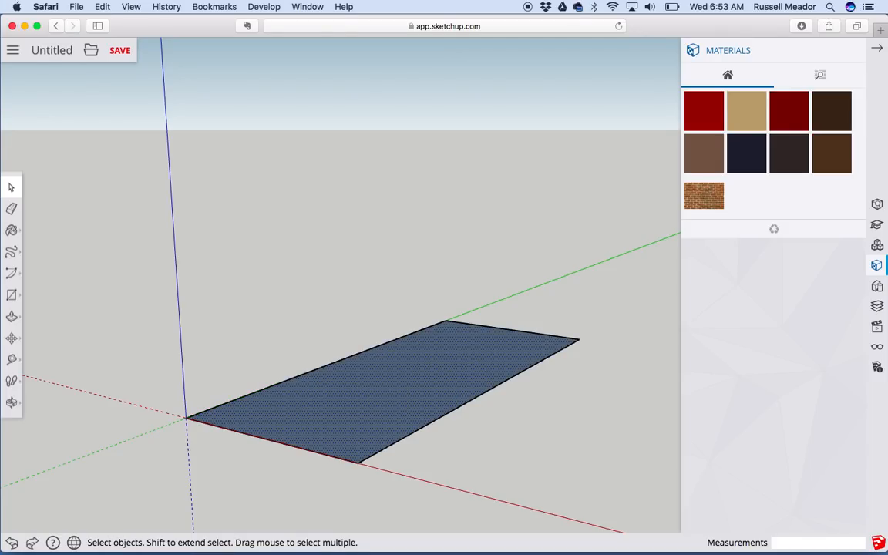
Select the entire four-sided ground face with its edges using a selection box and delete it
{"action": "left_click", "coordinate": [10, 185]}
{"action": "left_click", "coordinate": [106, 293]}
{"action": "left_click_drag", "start_coordinate": [619, 303], "coordinate": [152, 504]}
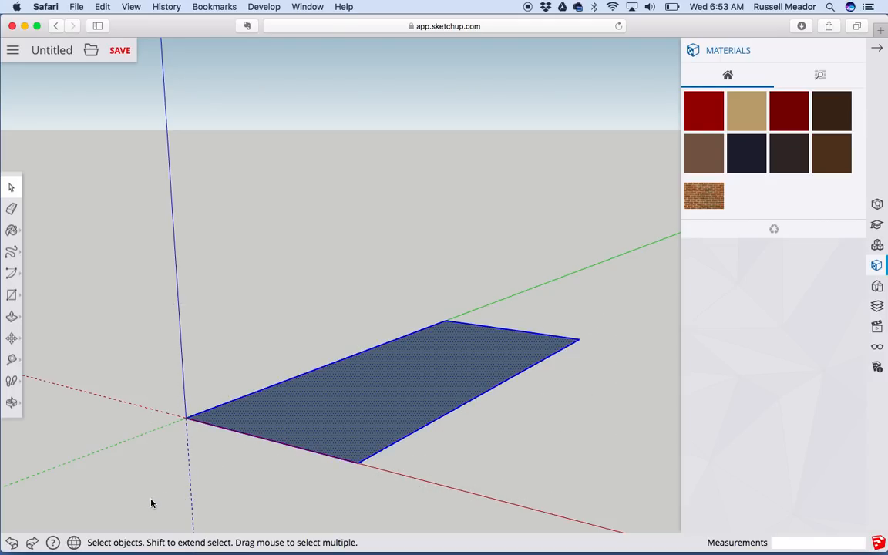
{"action": "key", "text": "Delete"}
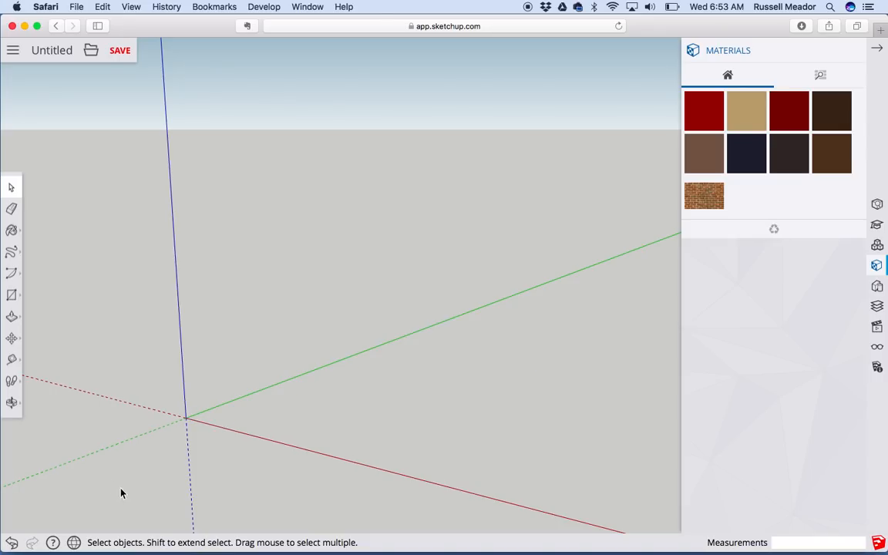
Draw a line exactly 2' long from the origin along the green axis
{"action": "left_click", "coordinate": [11, 251]}
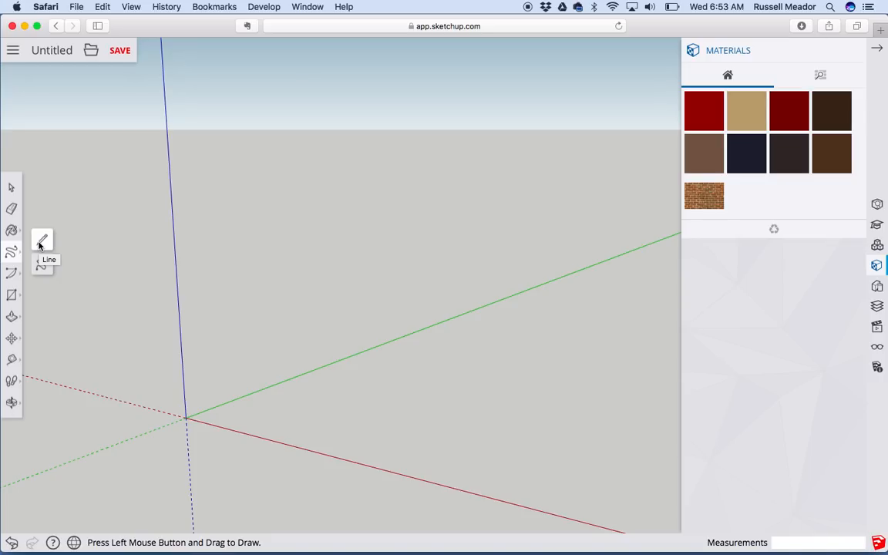
{"action": "left_click", "coordinate": [41, 243]}
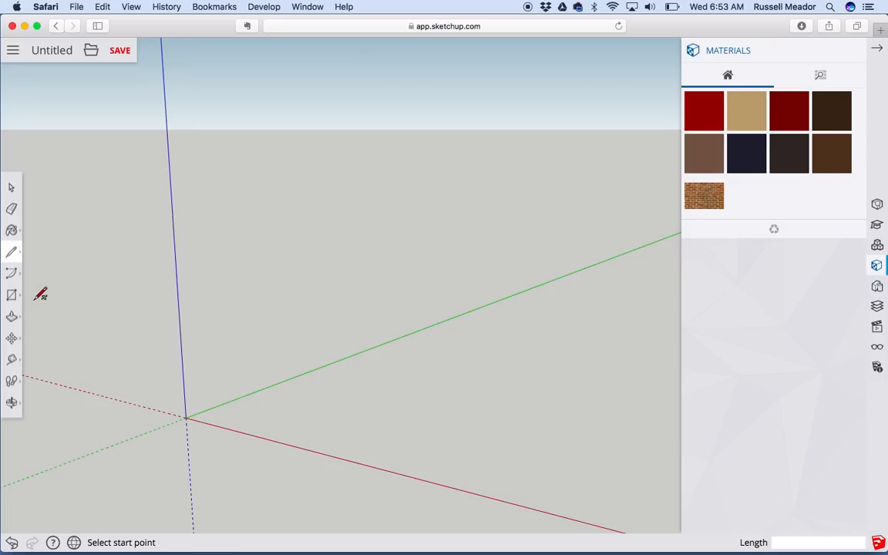
{"action": "left_click", "coordinate": [12, 252]}
{"action": "left_click", "coordinate": [42, 244]}
{"action": "left_click", "coordinate": [185, 417]}
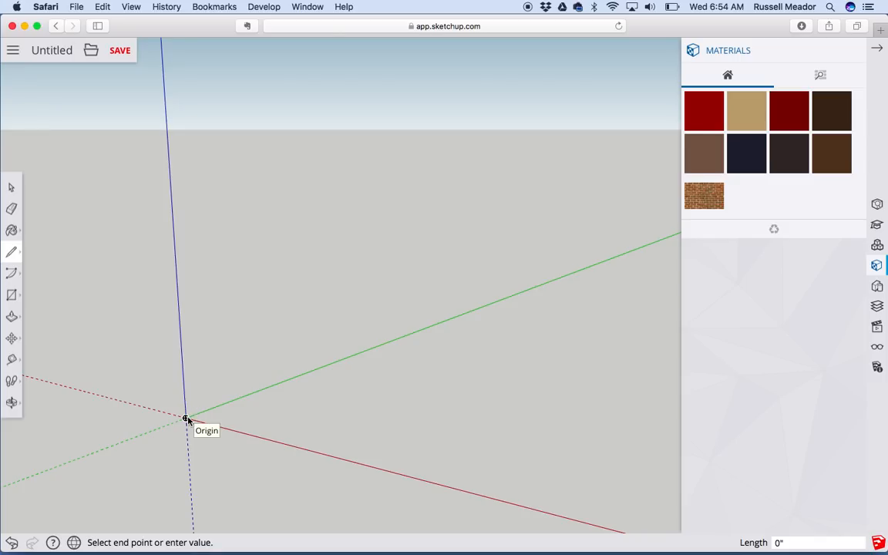
{"action": "left_click", "coordinate": [187, 419]}
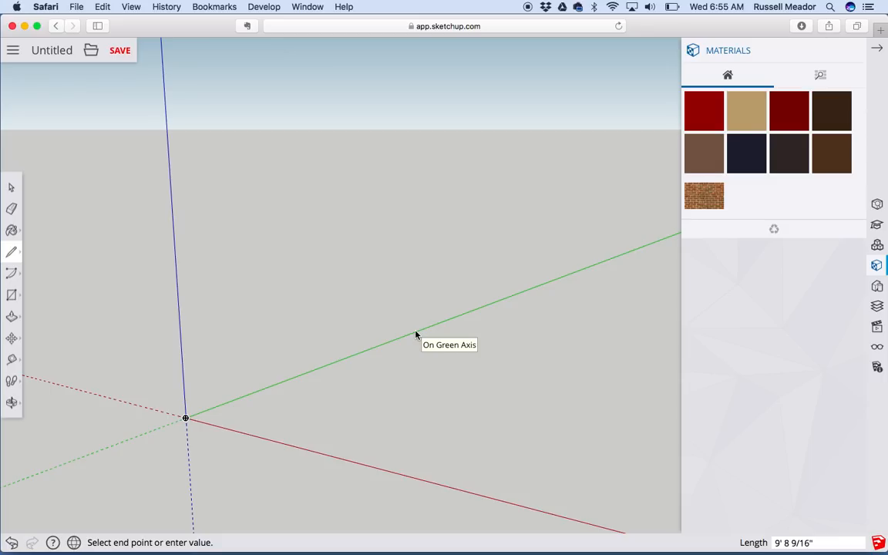
{"action": "type", "text": "2"}
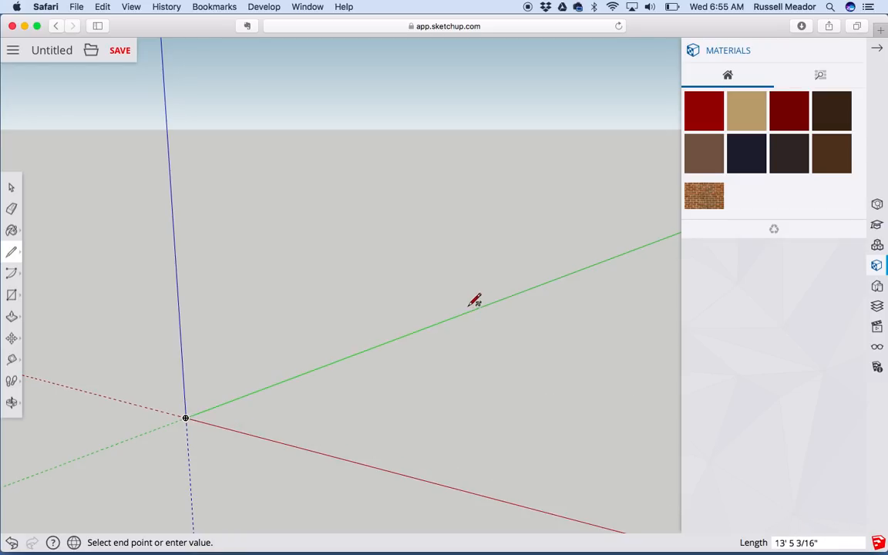
{"action": "type", "text": "2"}
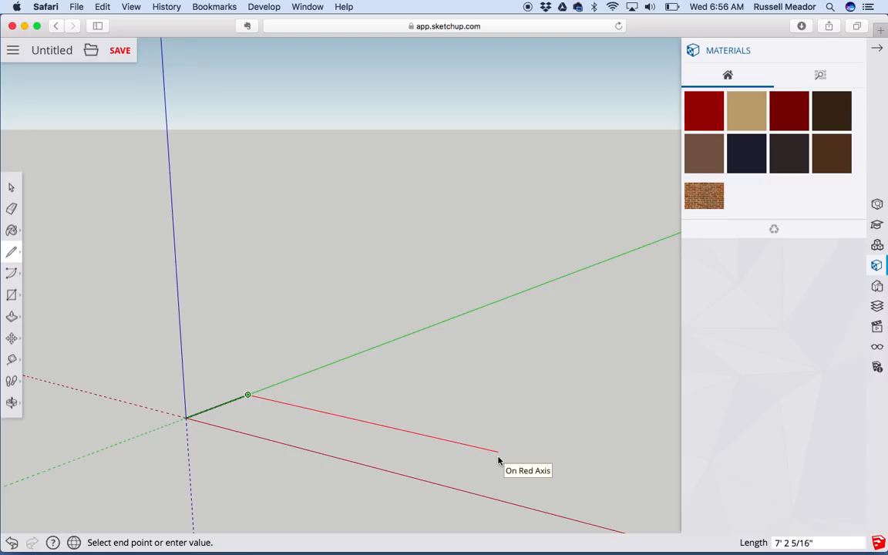
Add a 3' edge parallel to the red axis and close the outline back through the red axis to the origin, forming a rectangular face
{"action": "type", "text": "3"}
{"action": "key", "text": "Return"}
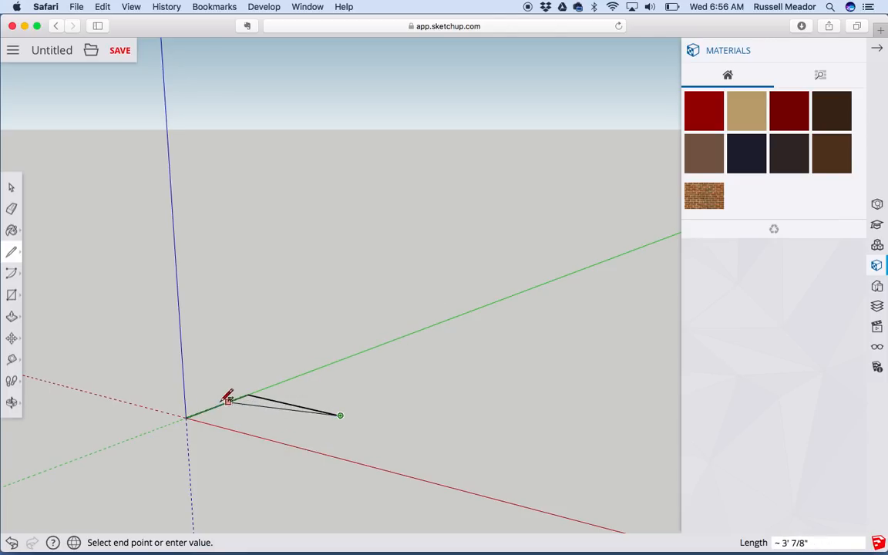
{"action": "left_click", "coordinate": [282, 445]}
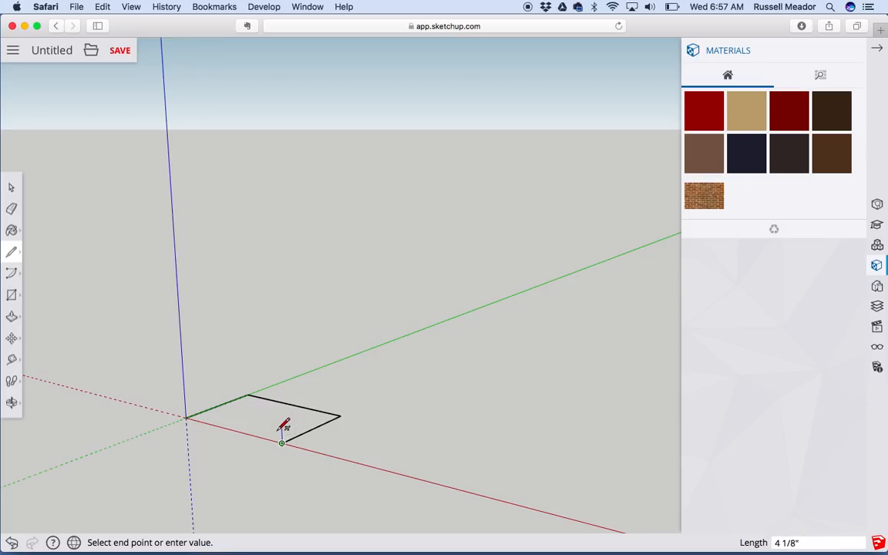
{"action": "left_click", "coordinate": [188, 416]}
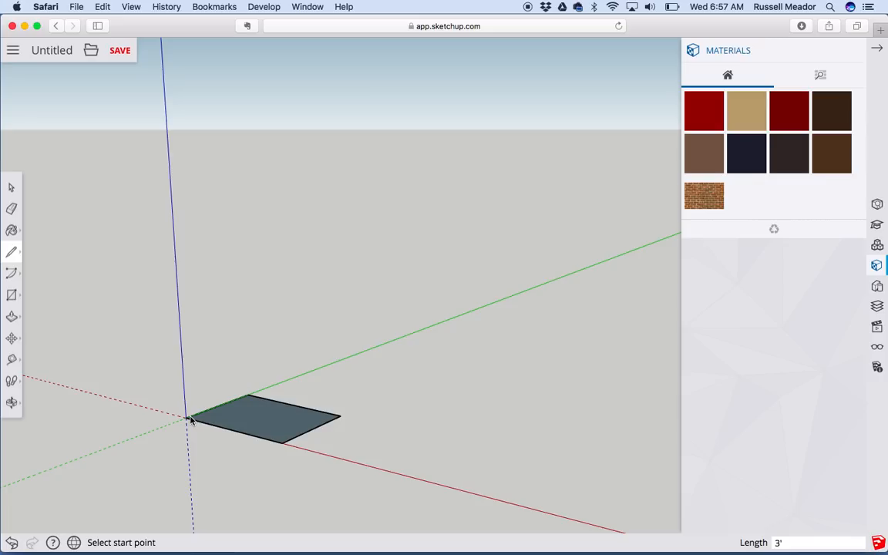
Leave the Line tool for Select and close the Materials display to free up the drawing area
{"action": "left_click", "coordinate": [12, 188]}
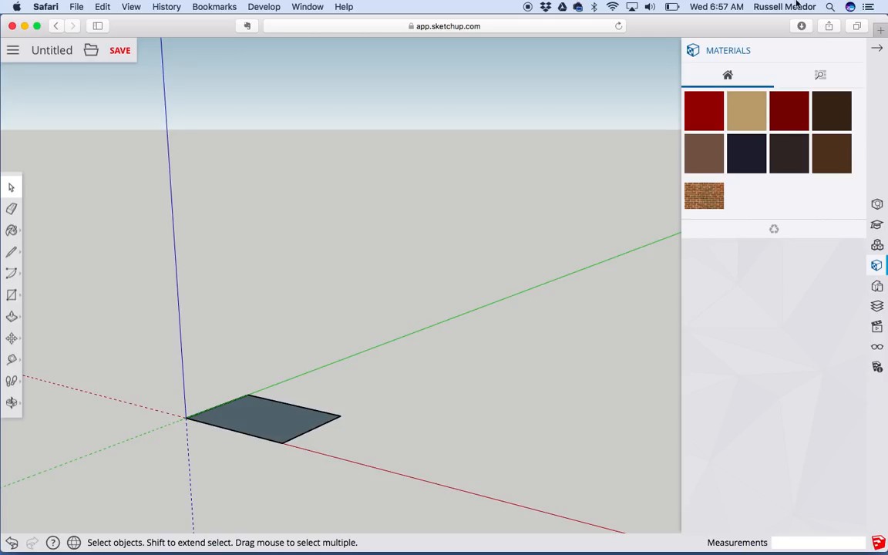
{"action": "left_click", "coordinate": [696, 46]}
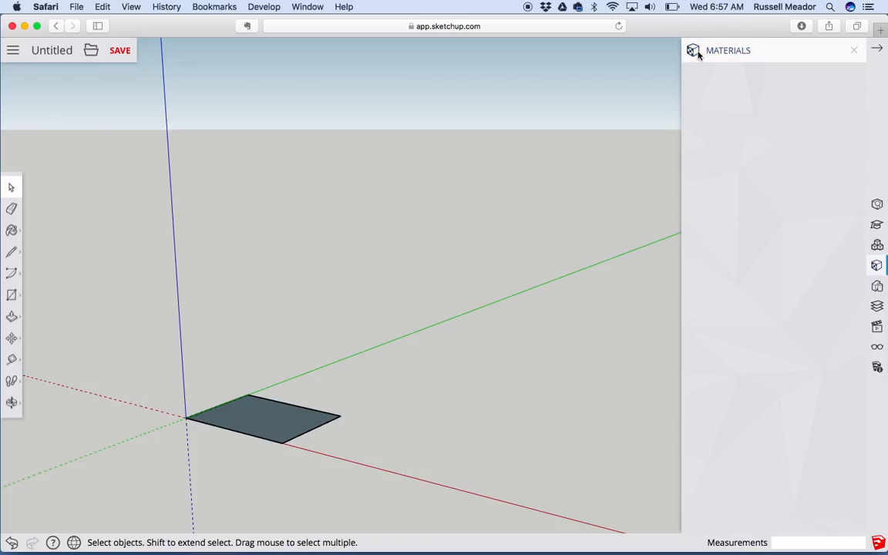
{"action": "left_click", "coordinate": [853, 50]}
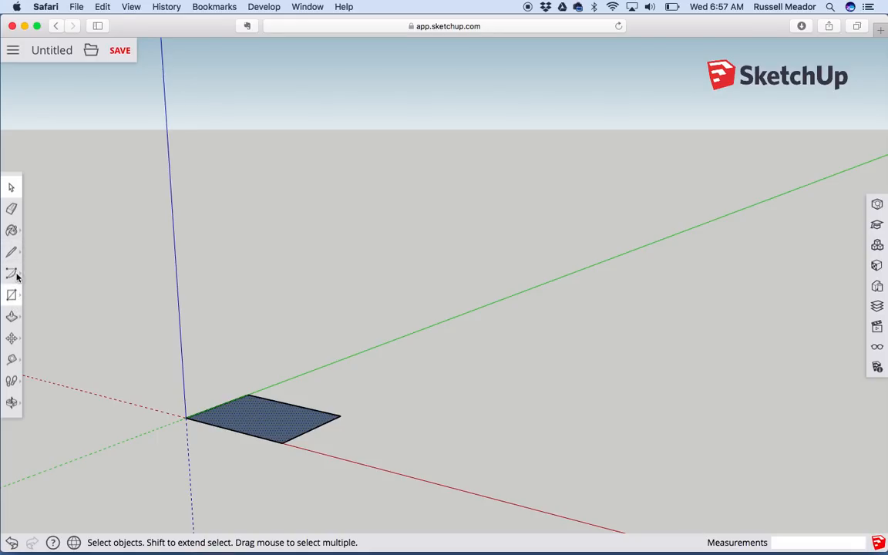
Push/Pull the rectangular ground face upward to a height of 3' to form a box
{"action": "left_click", "coordinate": [12, 317]}
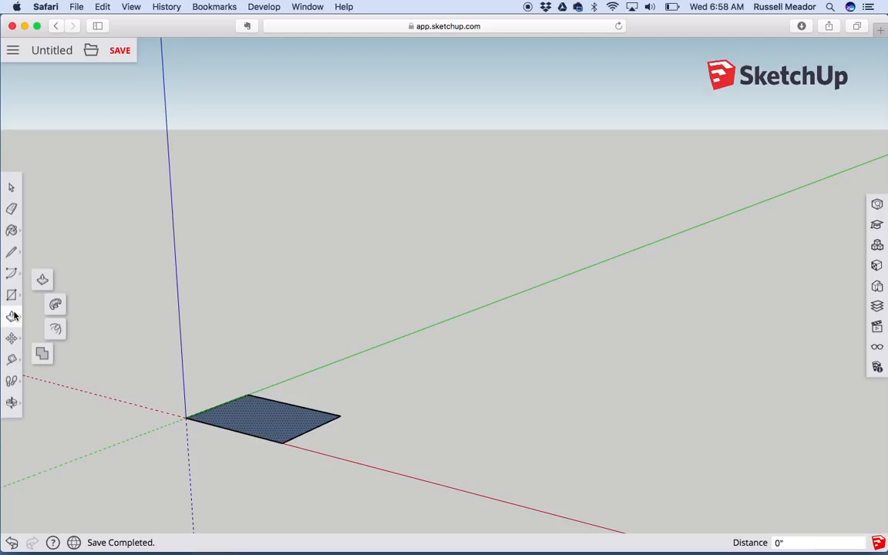
{"action": "left_click", "coordinate": [43, 278]}
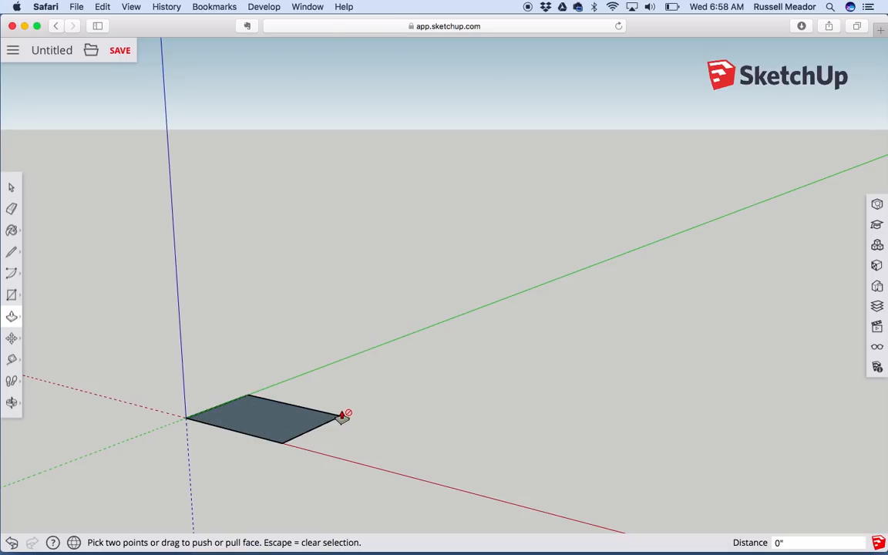
{"action": "left_click", "coordinate": [276, 420]}
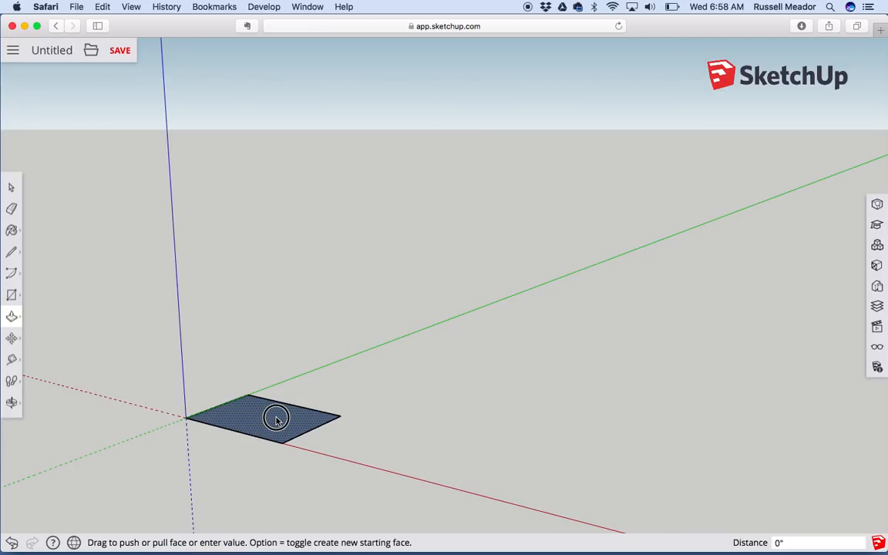
{"action": "left_click_drag", "start_coordinate": [275, 418], "coordinate": [268, 144]}
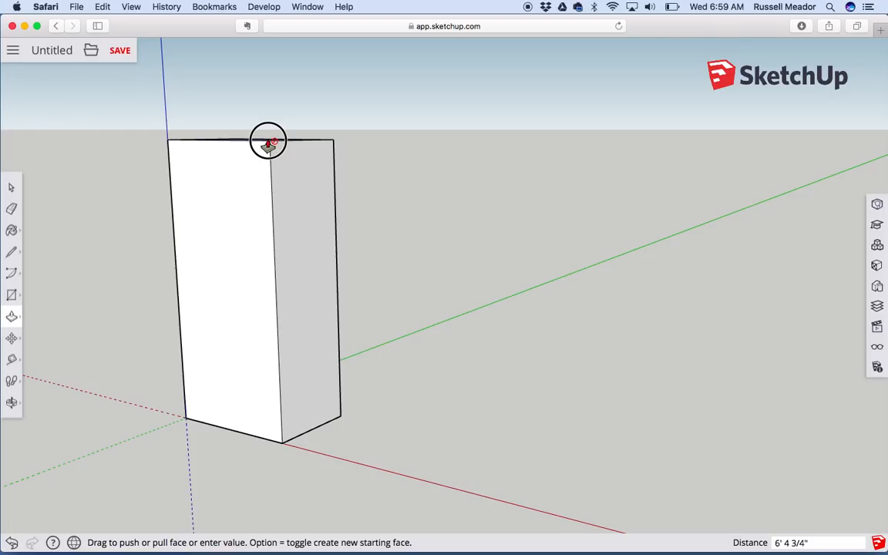
{"action": "type", "text": "3"}
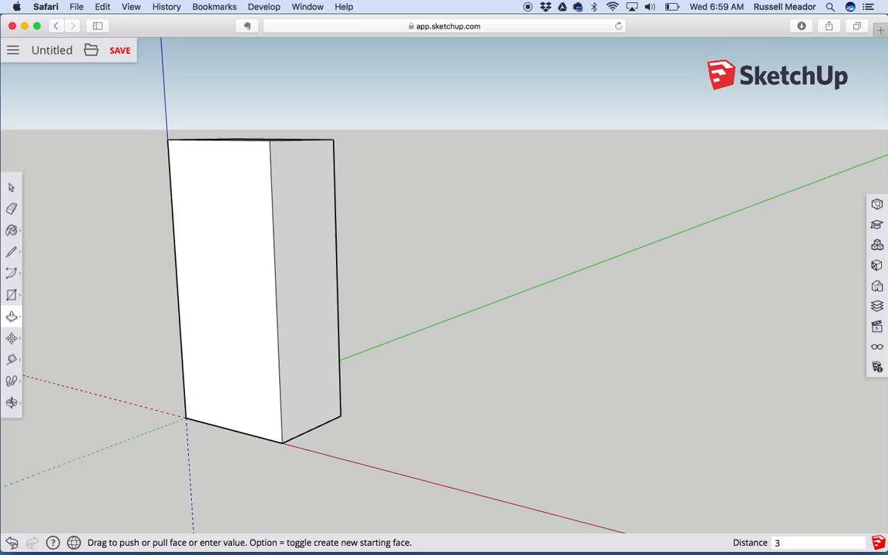
{"action": "key", "text": "Return"}
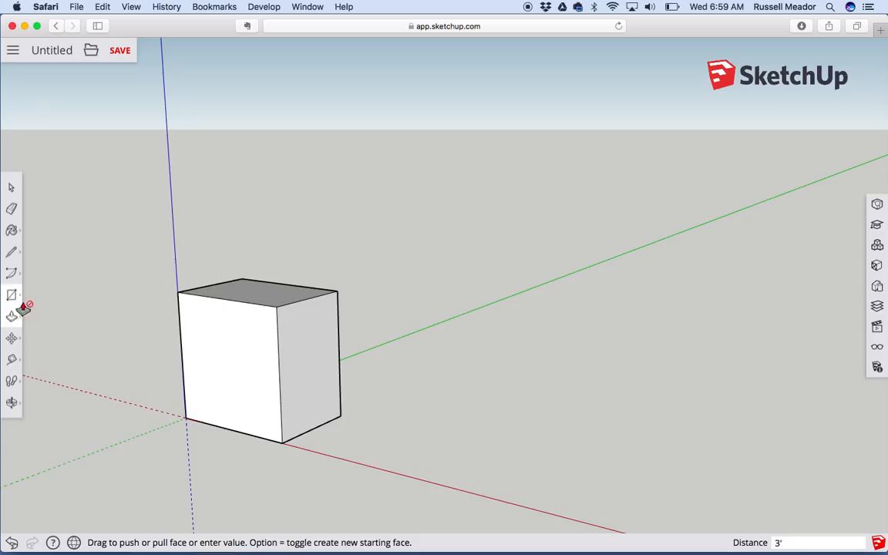
Orbit around the box to view it from different angles
{"action": "left_click", "coordinate": [12, 403]}
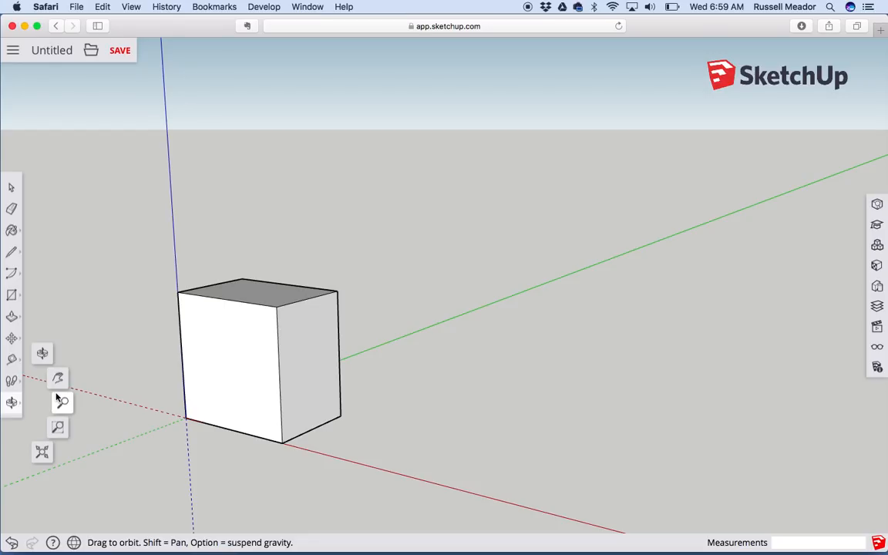
{"action": "left_click", "coordinate": [16, 407]}
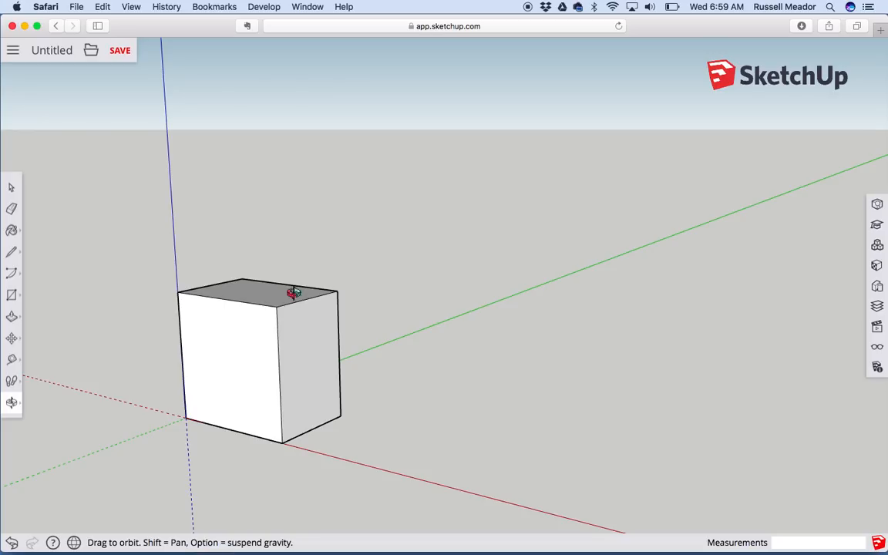
{"action": "left_click", "coordinate": [347, 271]}
{"action": "left_click_drag", "start_coordinate": [349, 272], "coordinate": [3, 165]}
{"action": "left_click_drag", "start_coordinate": [194, 333], "coordinate": [45, 411]}
Pan the view sideways and orbit until the box is seen almost straight from the front
{"action": "left_click", "coordinate": [12, 402]}
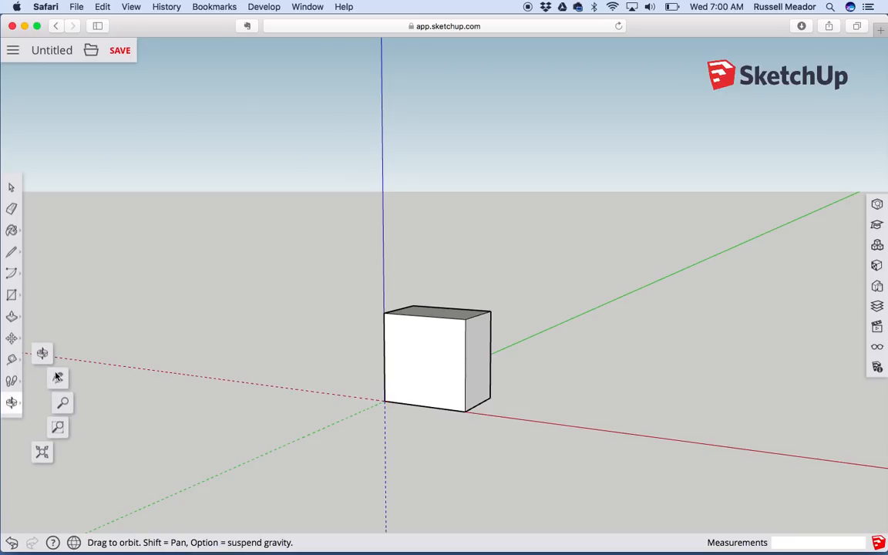
{"action": "left_click", "coordinate": [60, 378]}
{"action": "left_click_drag", "start_coordinate": [301, 307], "coordinate": [234, 297]}
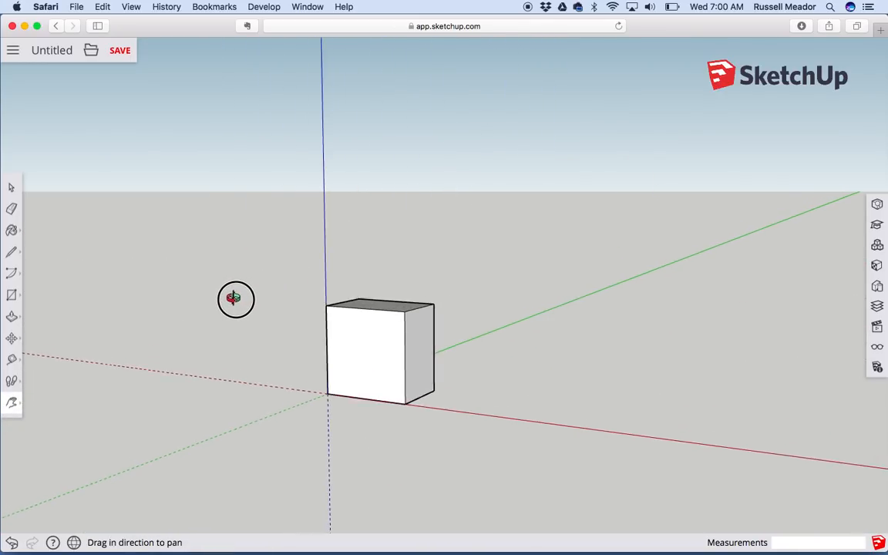
{"action": "left_click", "coordinate": [12, 402]}
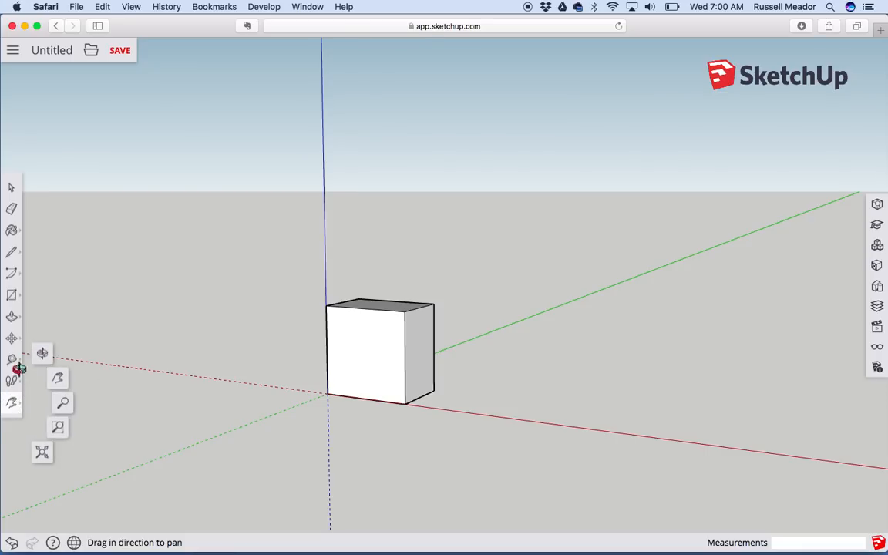
{"action": "left_click", "coordinate": [42, 353]}
{"action": "left_click_drag", "start_coordinate": [187, 353], "coordinate": [261, 333]}
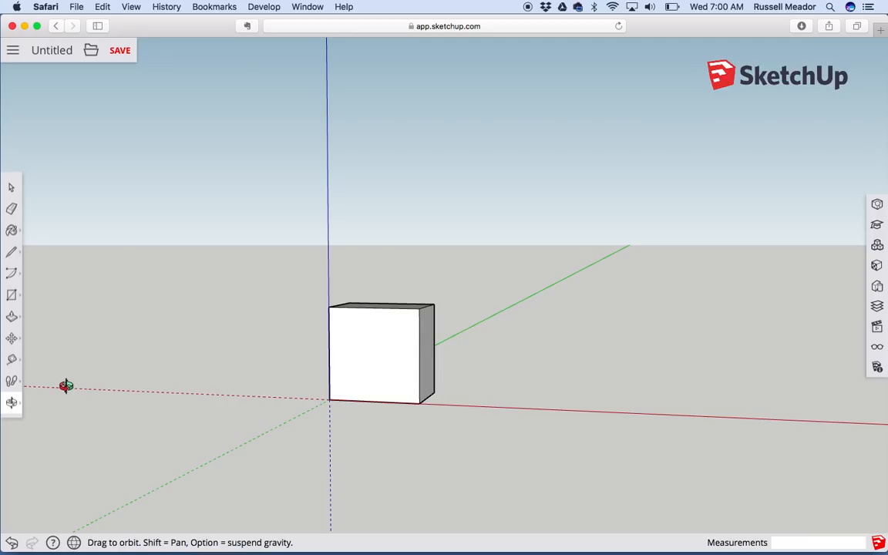
Zoom to the model's extents and orbit to look squarely at the box's front face
{"action": "left_click", "coordinate": [14, 402]}
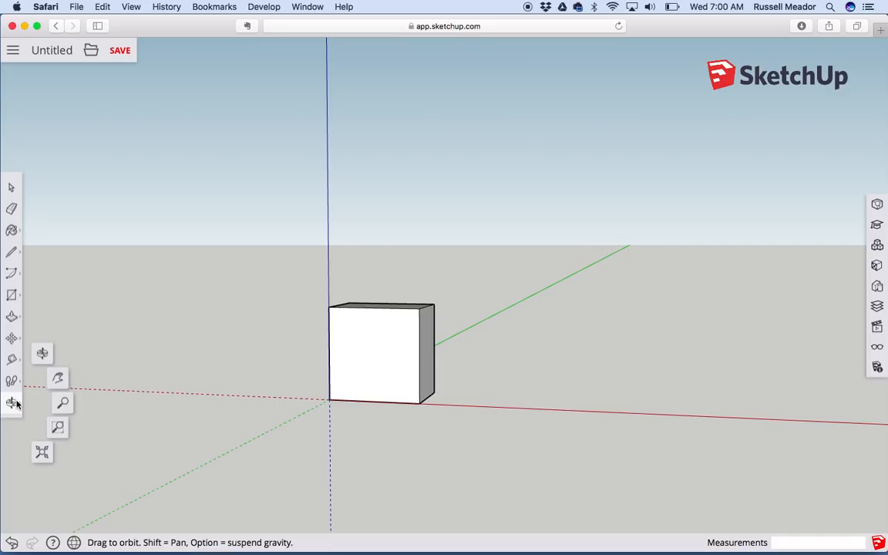
{"action": "left_click", "coordinate": [42, 453]}
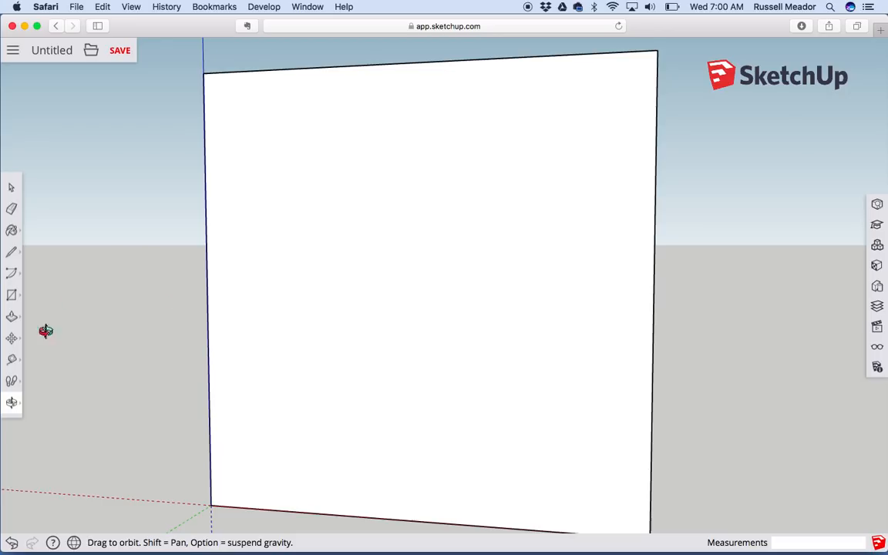
{"action": "left_click_drag", "start_coordinate": [95, 365], "coordinate": [245, 359]}
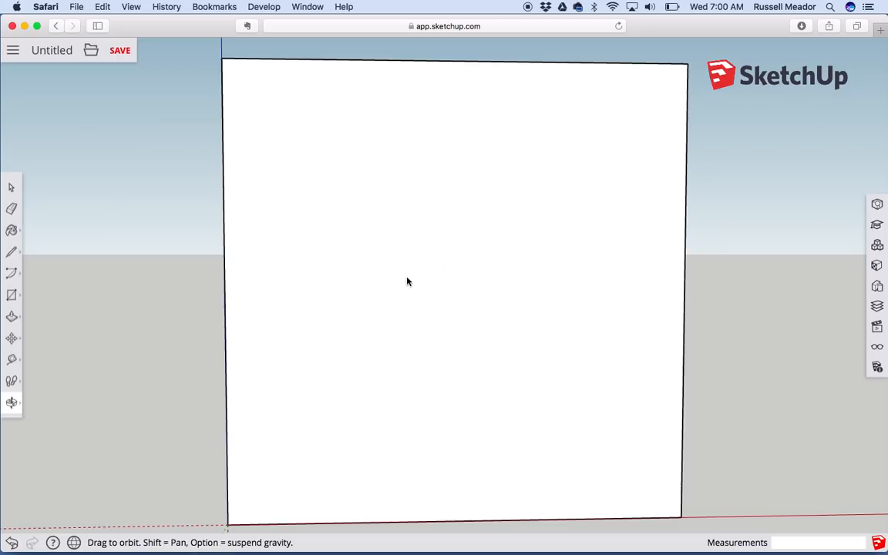
Draw a quarter-circle arc with a radius of about 9 3/4" on the front face, centred on its left edge and ending lower on that edge
{"action": "left_click_drag", "start_coordinate": [375, 261], "coordinate": [349, 270]}
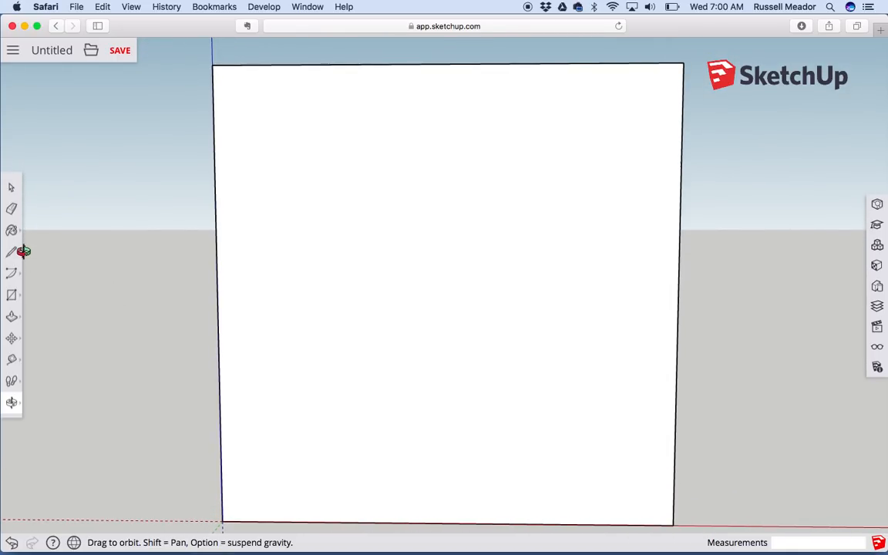
{"action": "left_click", "coordinate": [18, 279]}
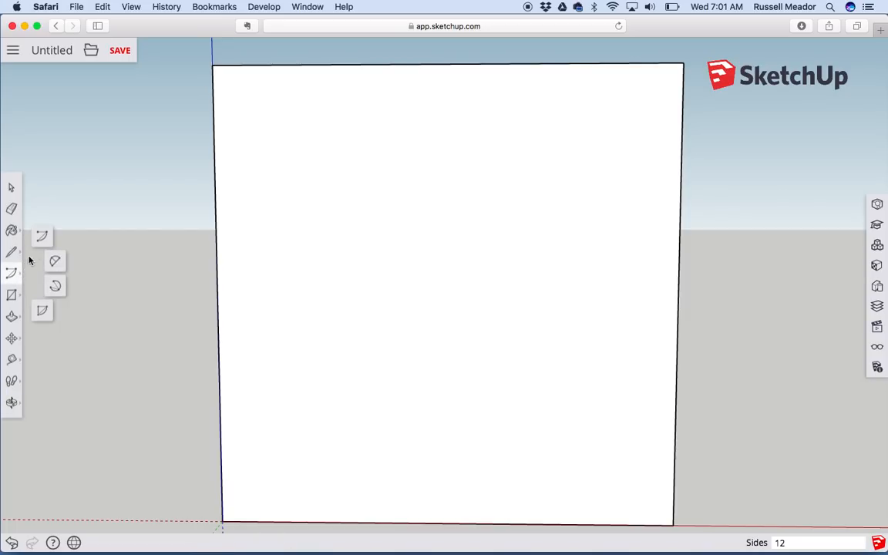
{"action": "left_click", "coordinate": [47, 237]}
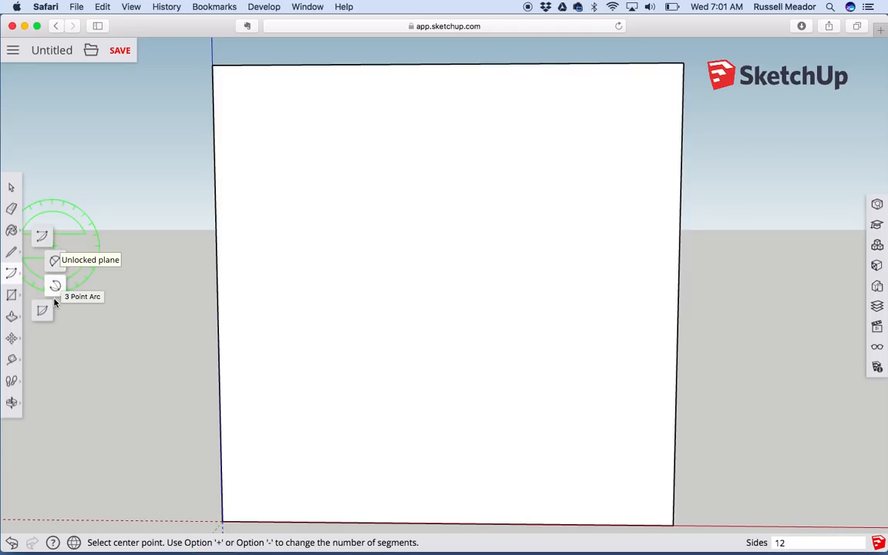
{"action": "left_click", "coordinate": [42, 239]}
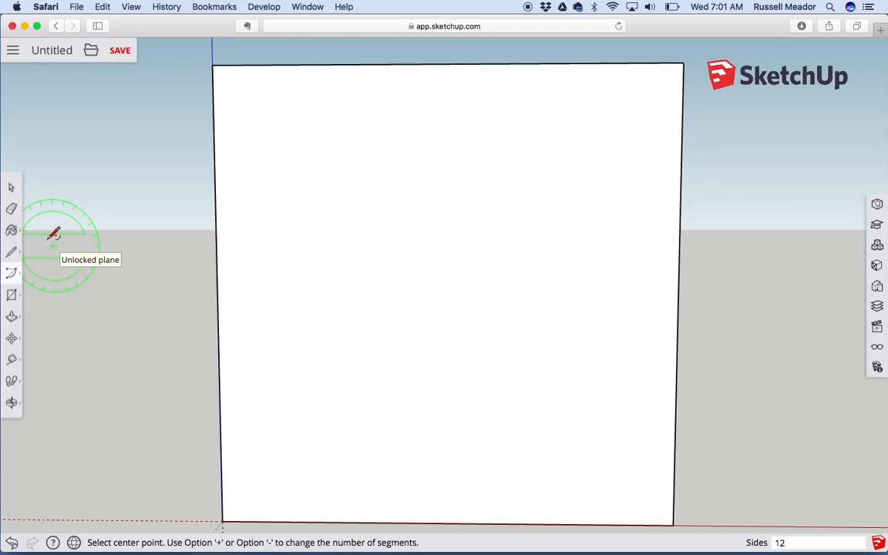
{"action": "left_click", "coordinate": [215, 244]}
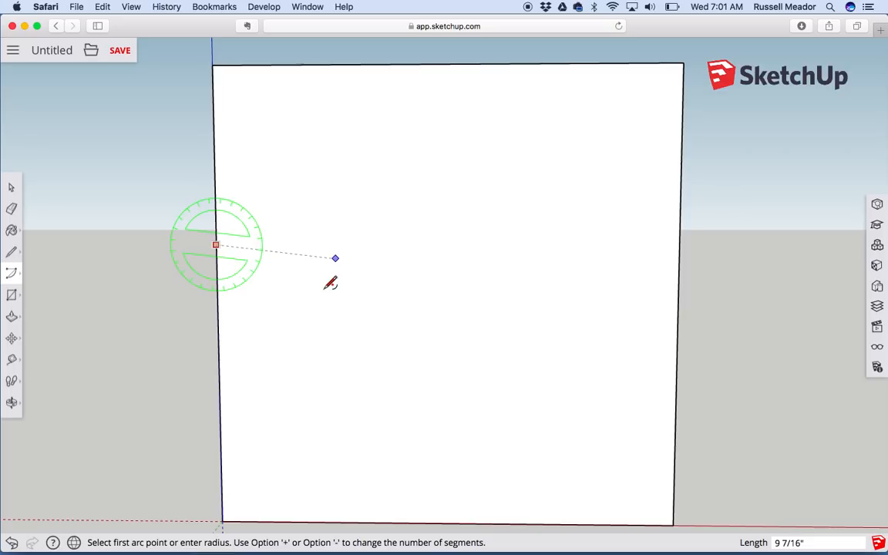
{"action": "left_click", "coordinate": [340, 245]}
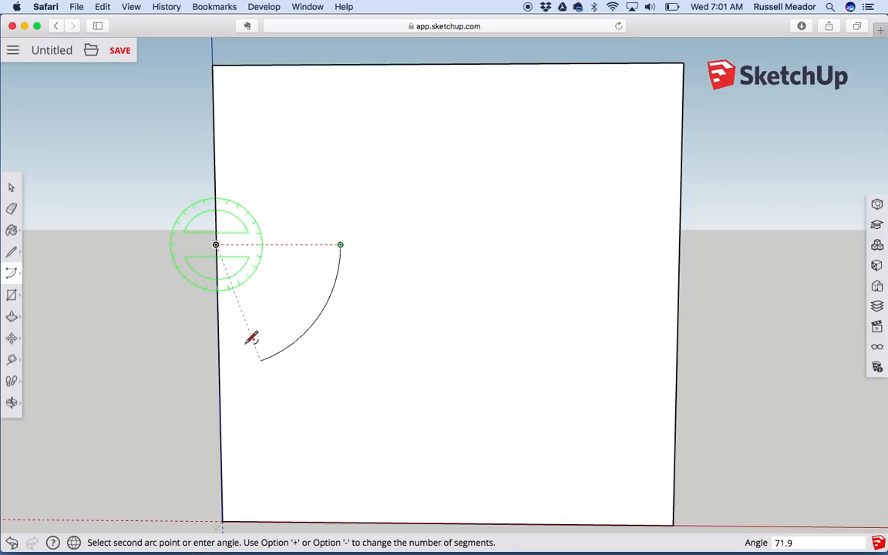
{"action": "left_click", "coordinate": [220, 351]}
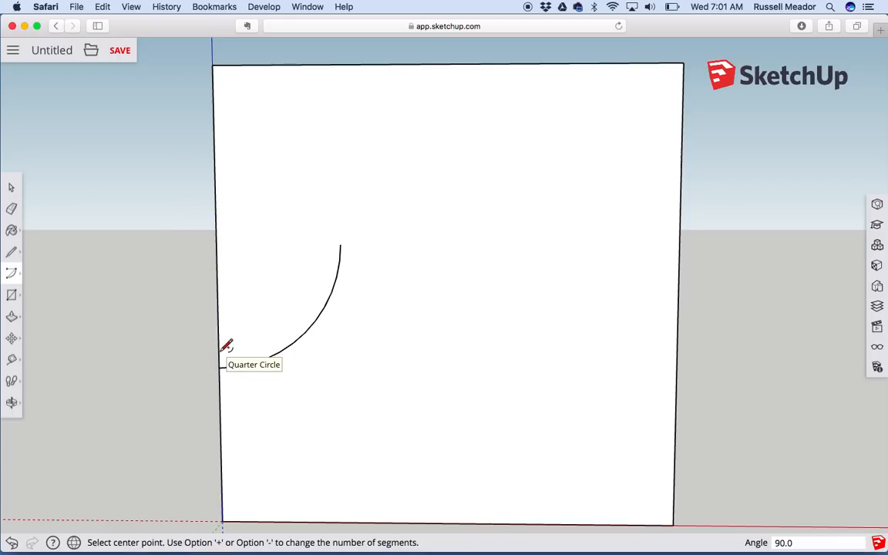
Draw a line from the arc's free end to its centre on the left edge to close the quarter circle
{"action": "left_click", "coordinate": [12, 252]}
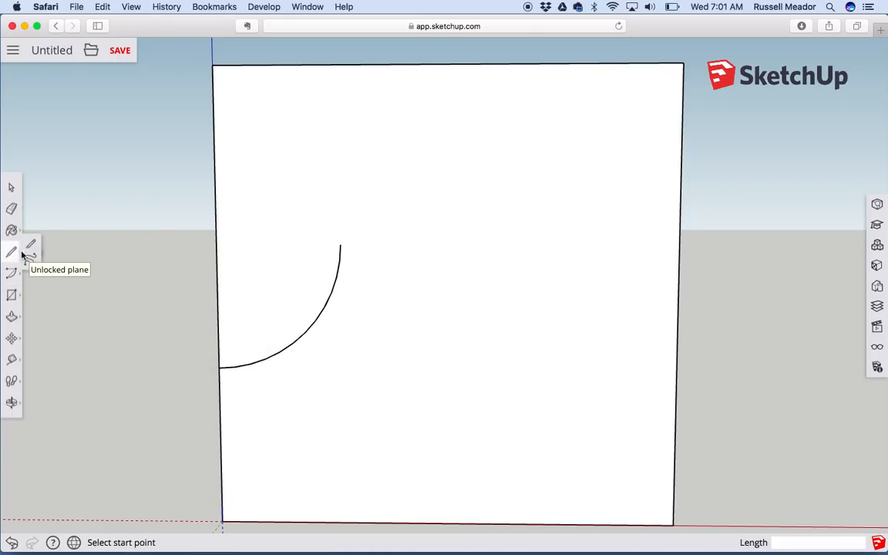
{"action": "left_click", "coordinate": [340, 245]}
{"action": "left_click", "coordinate": [217, 244]}
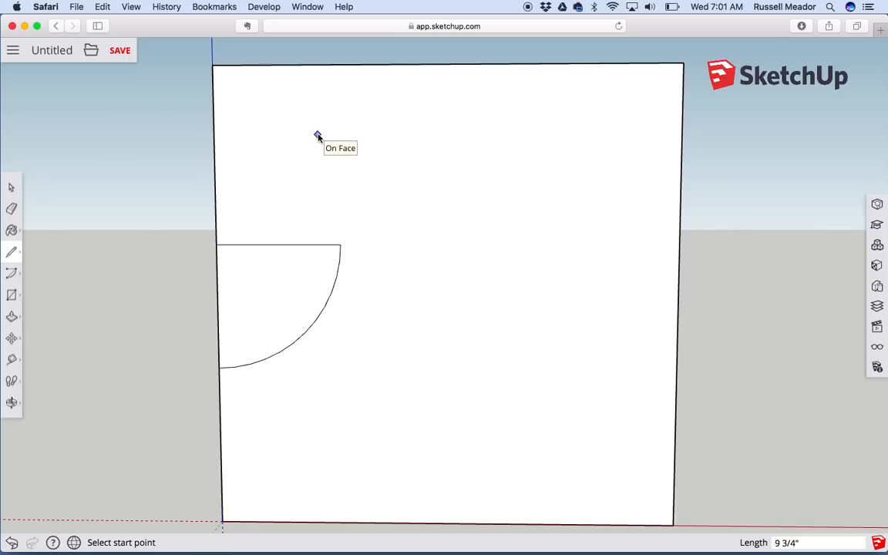
Delete the closing line and the quarter-circle arc from the front face
{"action": "left_click", "coordinate": [13, 186]}
{"action": "left_click", "coordinate": [335, 247]}
{"action": "key", "text": "Delete"}
{"action": "left_click", "coordinate": [340, 264]}
{"action": "key", "text": "Delete"}
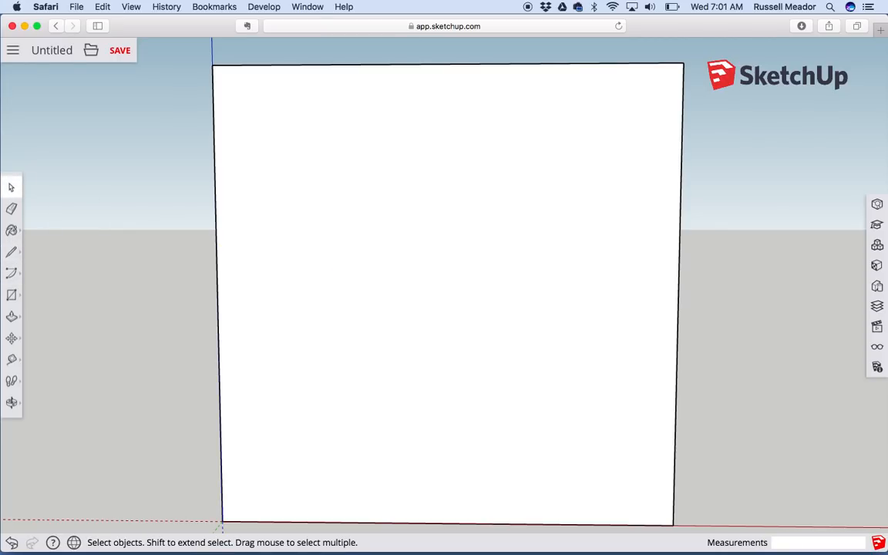
Draw a 90° arc with a 3' radius around the front face's upper-left corner and undo it
{"action": "left_click", "coordinate": [12, 274]}
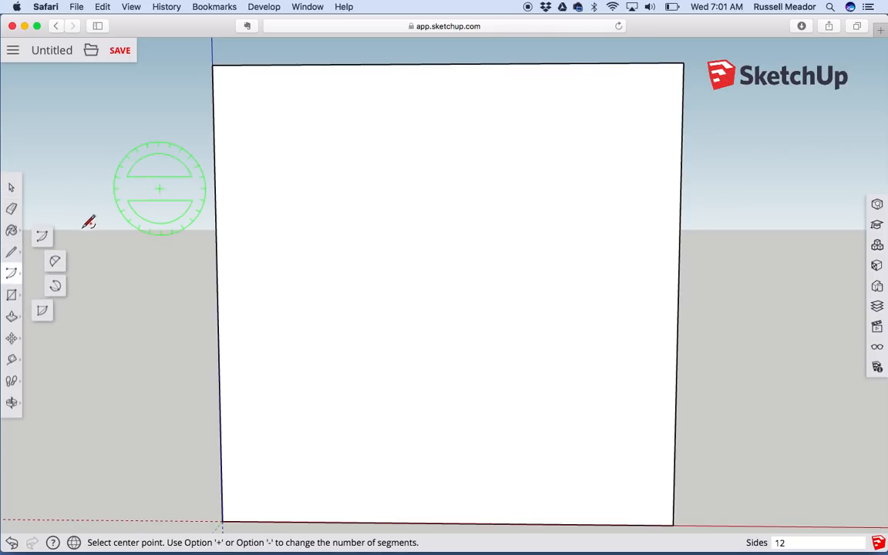
{"action": "left_click", "coordinate": [41, 235]}
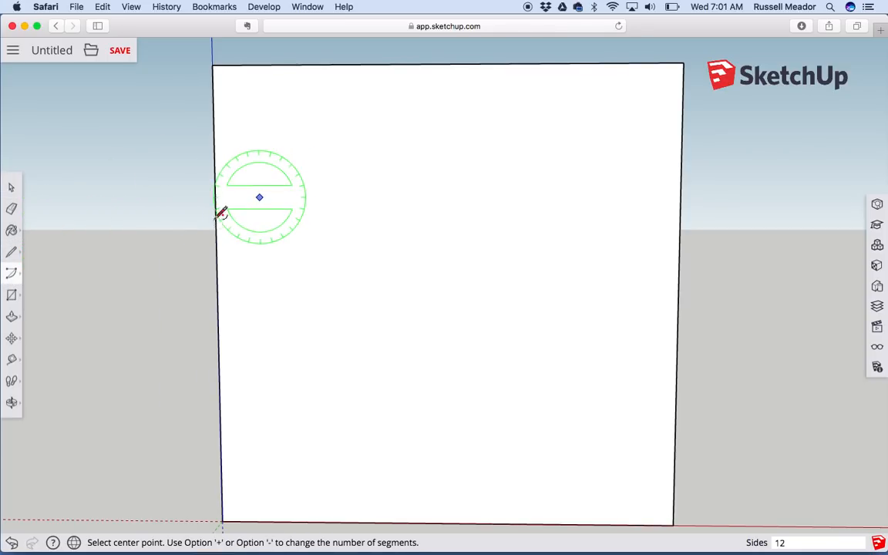
{"action": "left_click", "coordinate": [212, 64]}
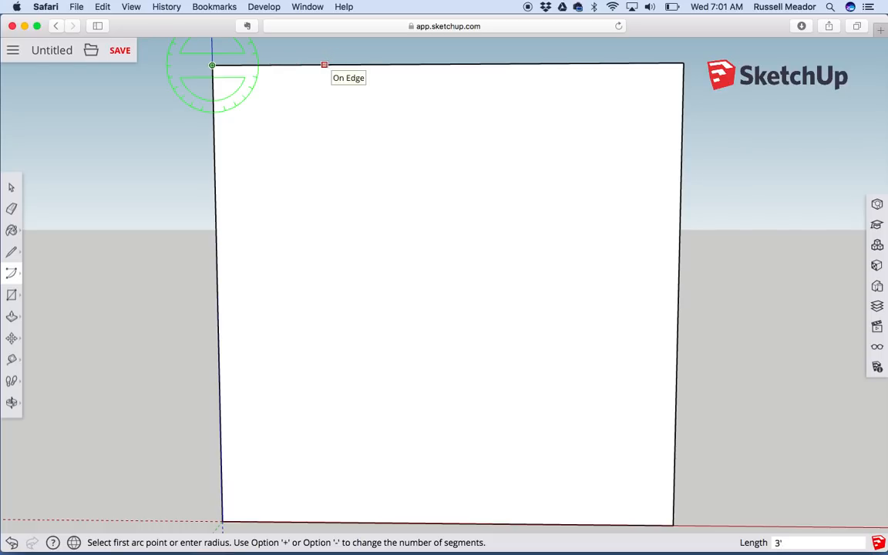
{"action": "key", "text": "Return"}
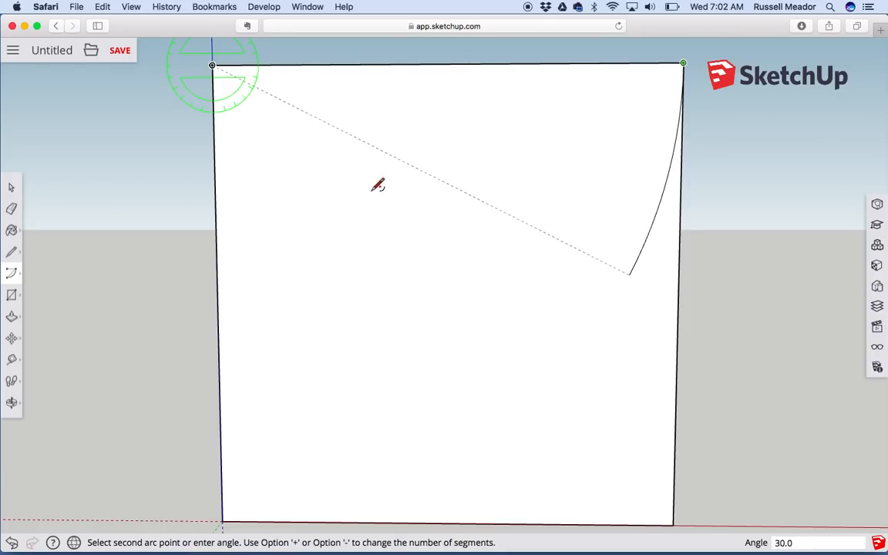
{"action": "left_click", "coordinate": [229, 245]}
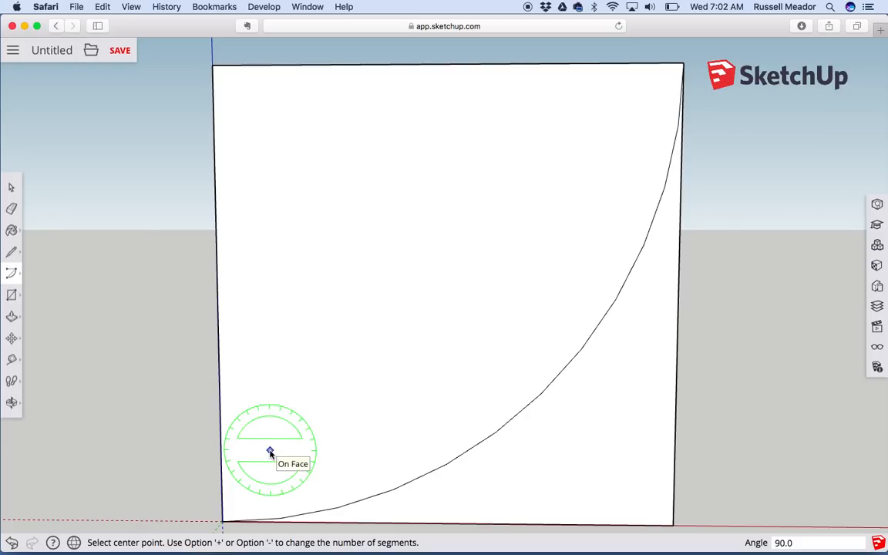
{"action": "key", "text": "super+z"}
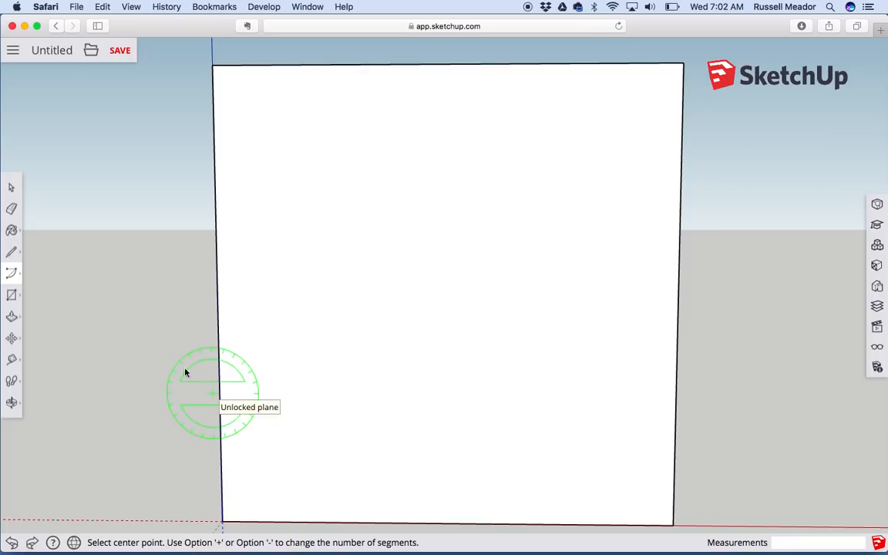
{"action": "left_click", "coordinate": [11, 276]}
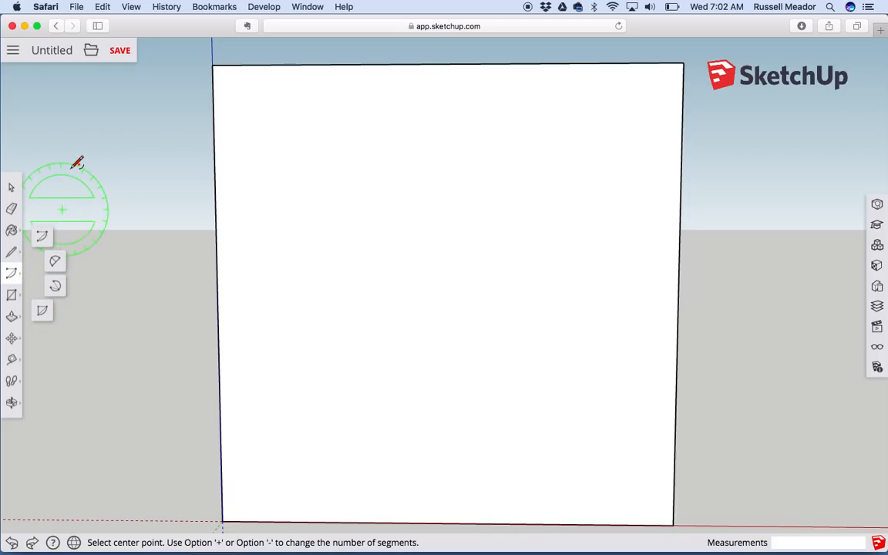
{"action": "left_click", "coordinate": [12, 296]}
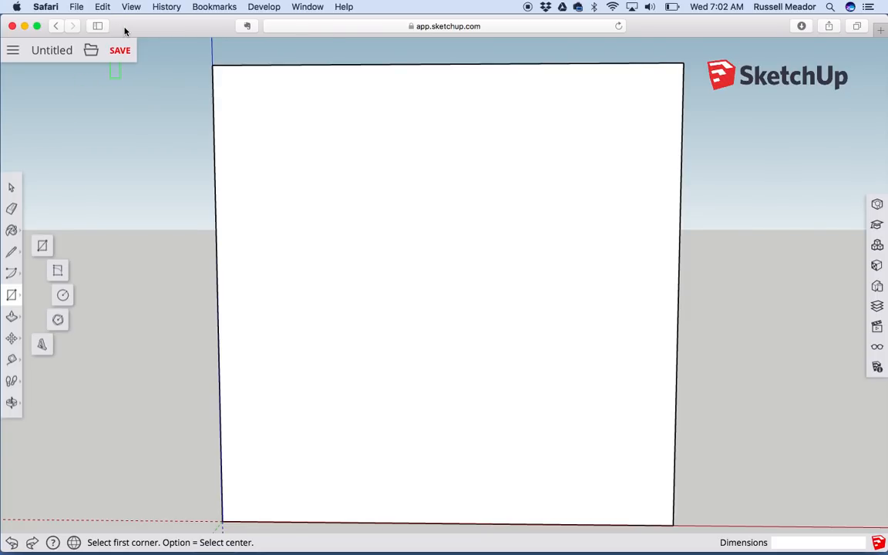
{"action": "left_click", "coordinate": [12, 186]}
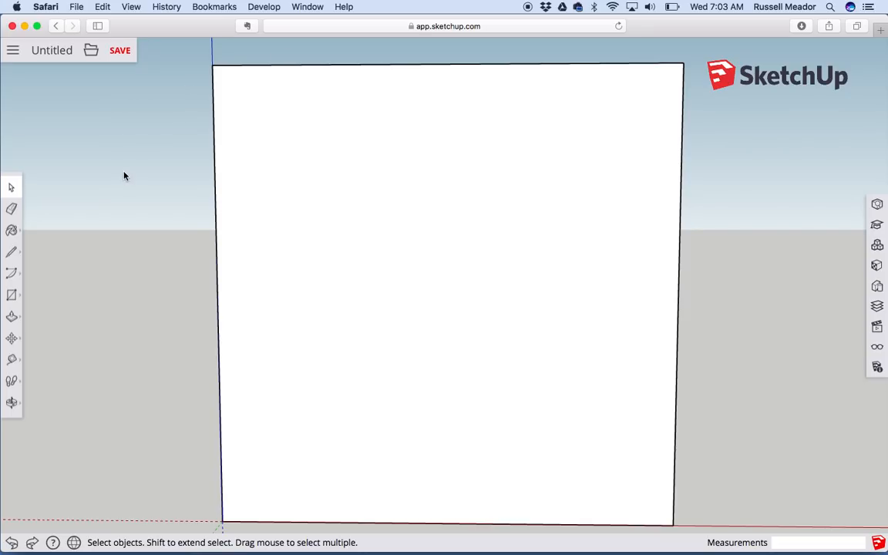
Try to draw a vertical rectangle about 3' by 2' 3" below the front face, starting at its lower-left corner
{"action": "left_click", "coordinate": [12, 402]}
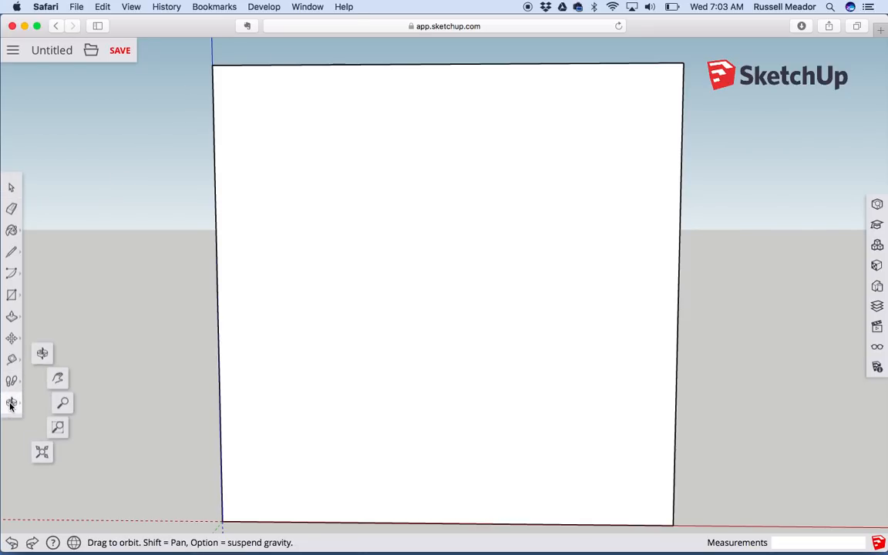
{"action": "left_click", "coordinate": [62, 402]}
{"action": "left_click_drag", "start_coordinate": [158, 408], "coordinate": [161, 493]}
{"action": "left_click_drag", "start_coordinate": [166, 278], "coordinate": [167, 344]}
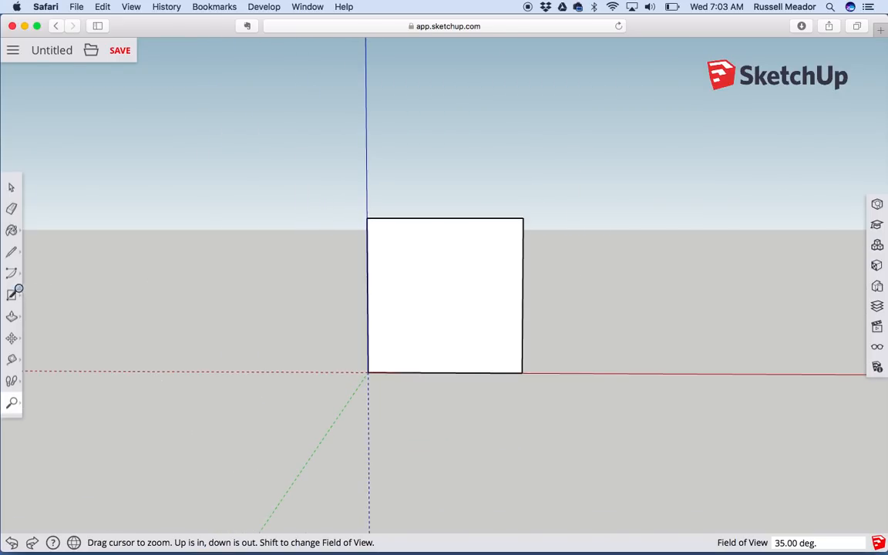
{"action": "left_click", "coordinate": [11, 293]}
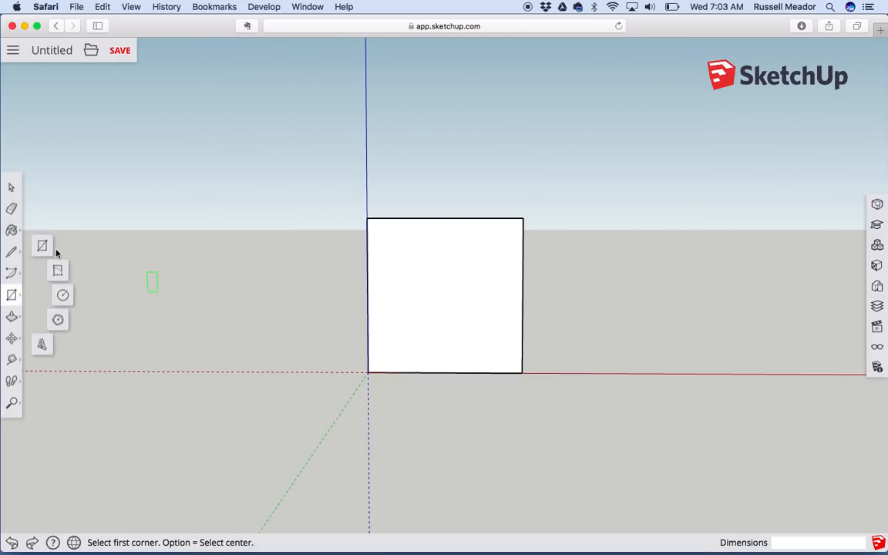
{"action": "left_click", "coordinate": [42, 245]}
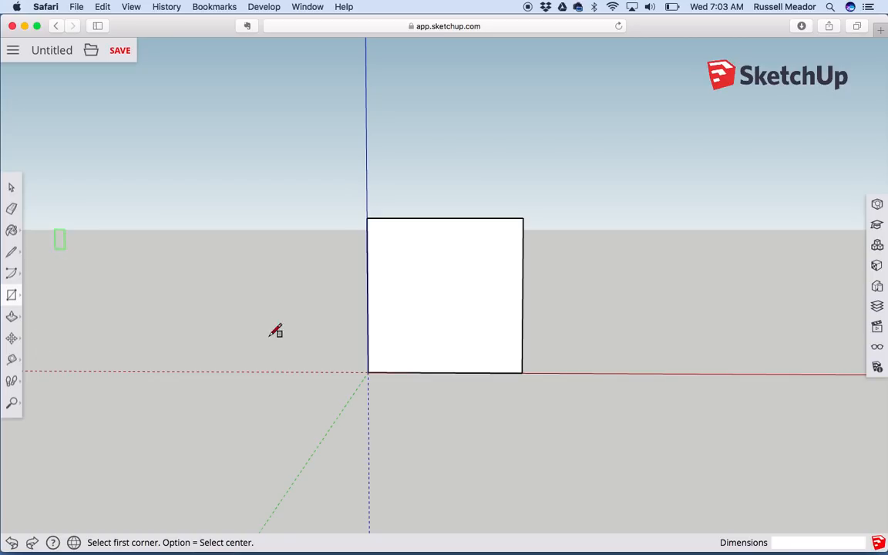
{"action": "left_click", "coordinate": [367, 372]}
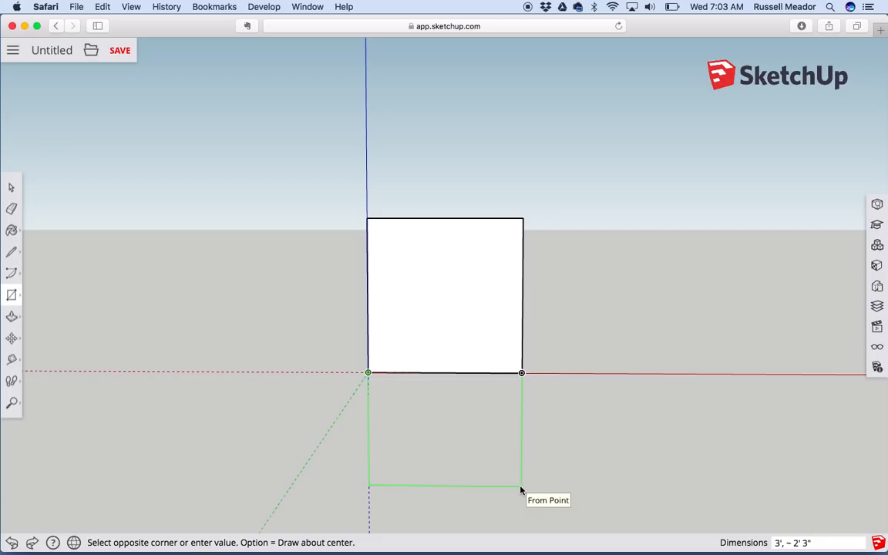
{"action": "key", "text": "Escape"}
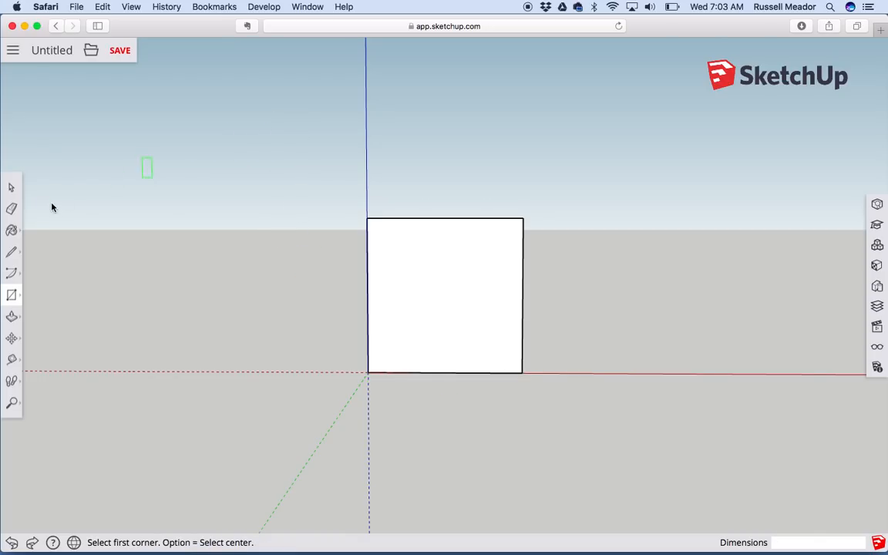
Draw a ground rectangle 2.5' along the green axis by about 1' 10" from the box's bottom corner on the red axis, and undo it
{"action": "left_click", "coordinate": [13, 402]}
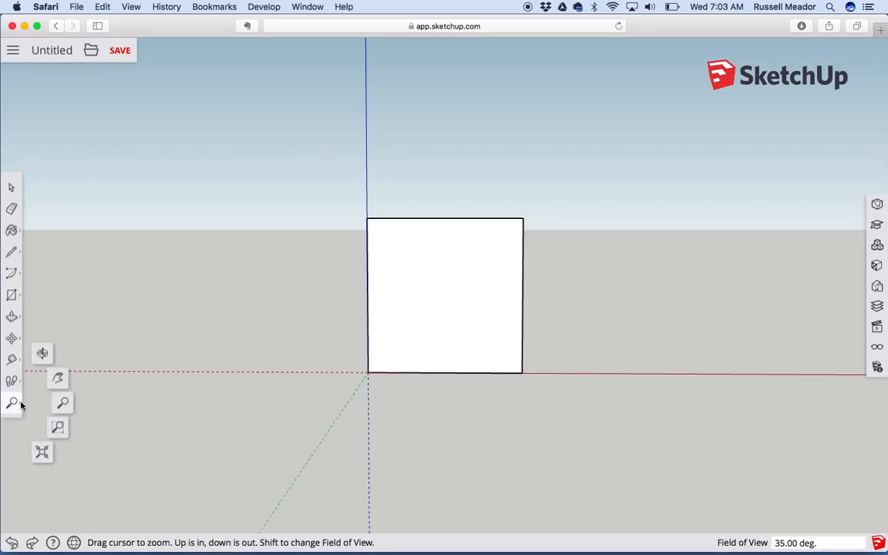
{"action": "left_click", "coordinate": [42, 353]}
{"action": "left_click_drag", "start_coordinate": [201, 327], "coordinate": [80, 257]}
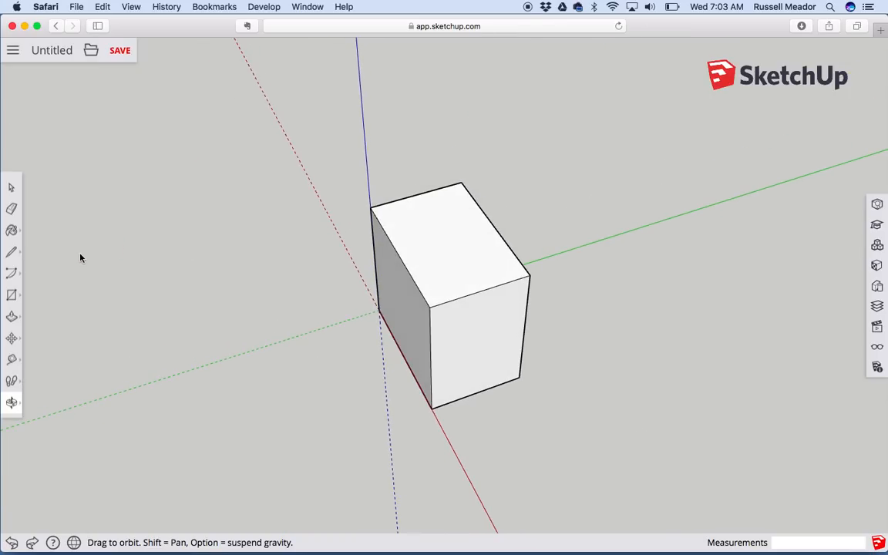
{"action": "left_click", "coordinate": [11, 296]}
{"action": "mouse_move", "coordinate": [12, 299]}
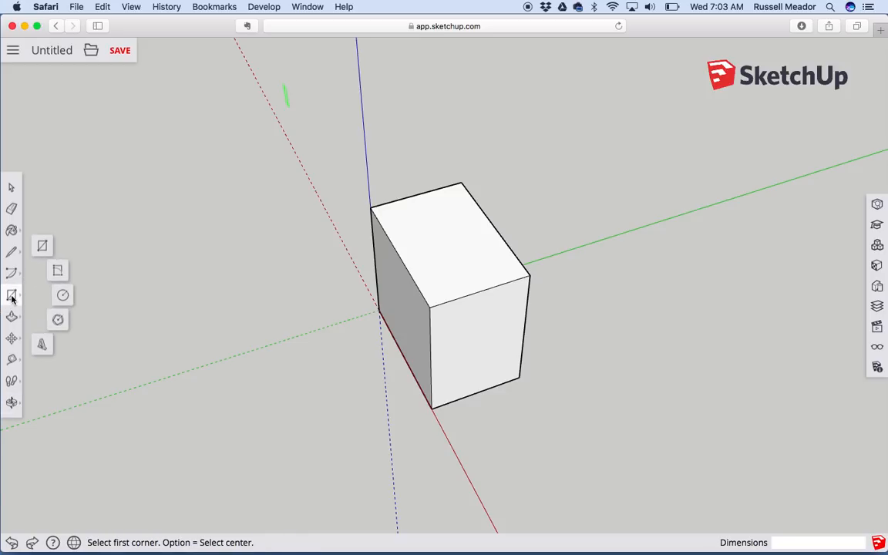
{"action": "left_click", "coordinate": [44, 247]}
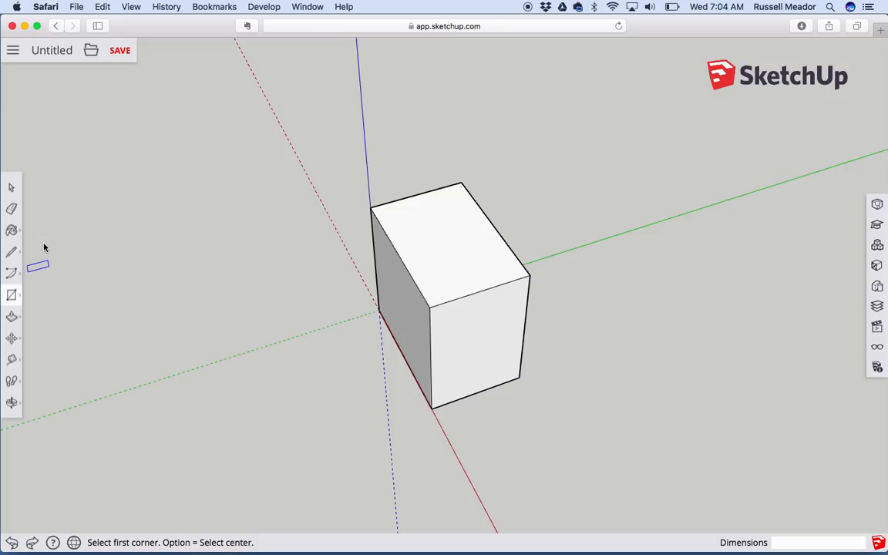
{"action": "left_click", "coordinate": [431, 407]}
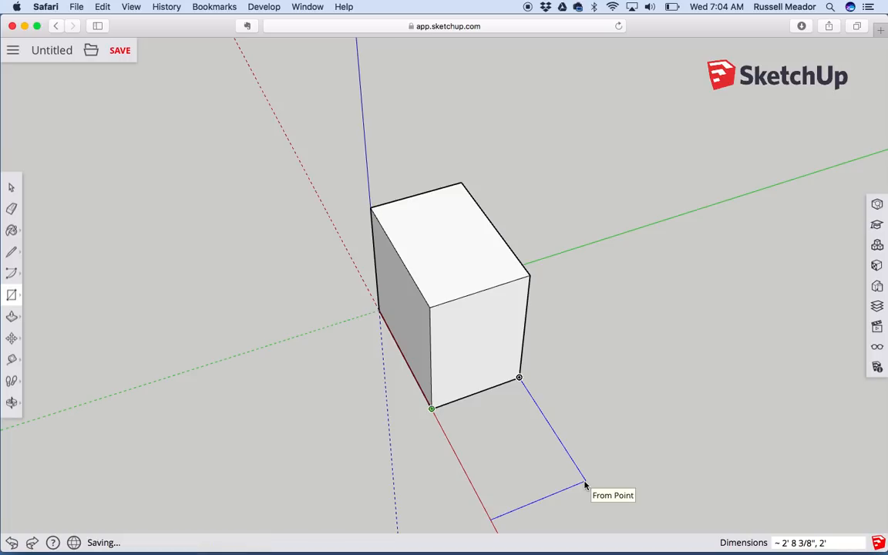
{"action": "type", "text": "2.5"}
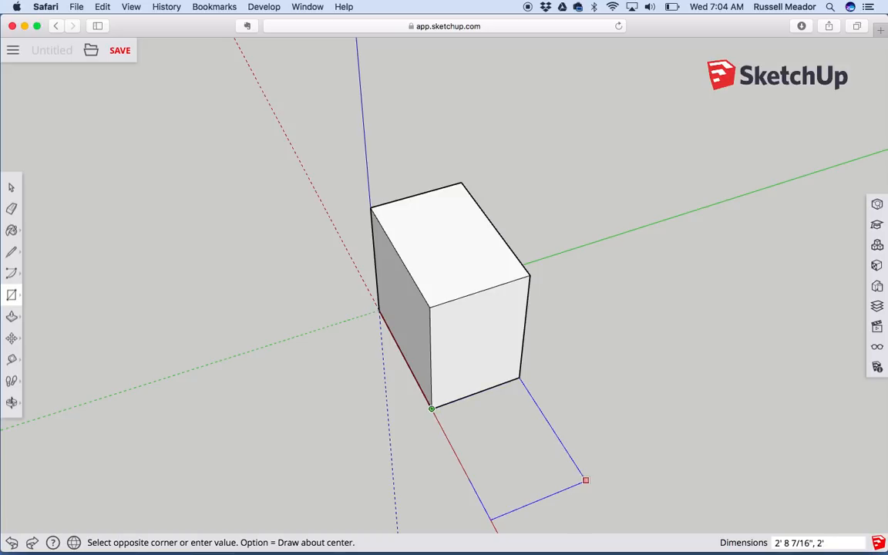
{"action": "type", "text": "' 9 13"}
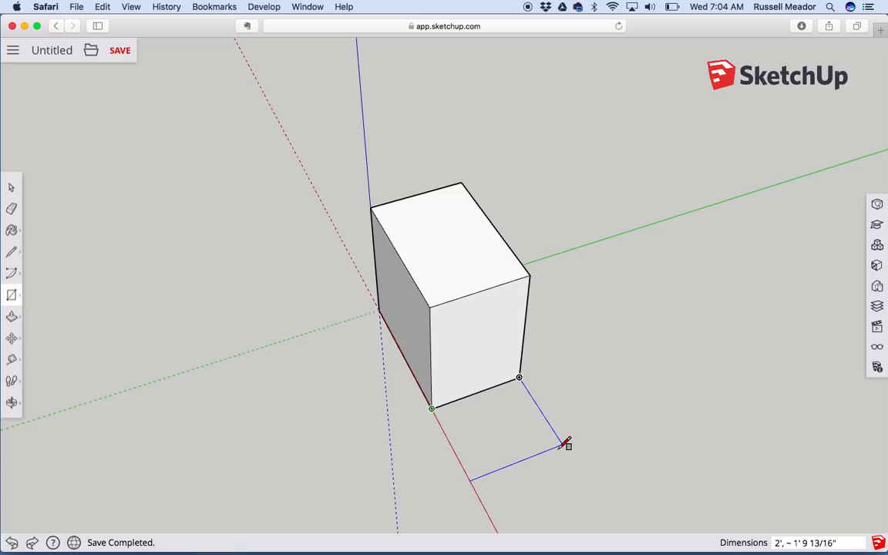
{"action": "type", "text": "2.5"}
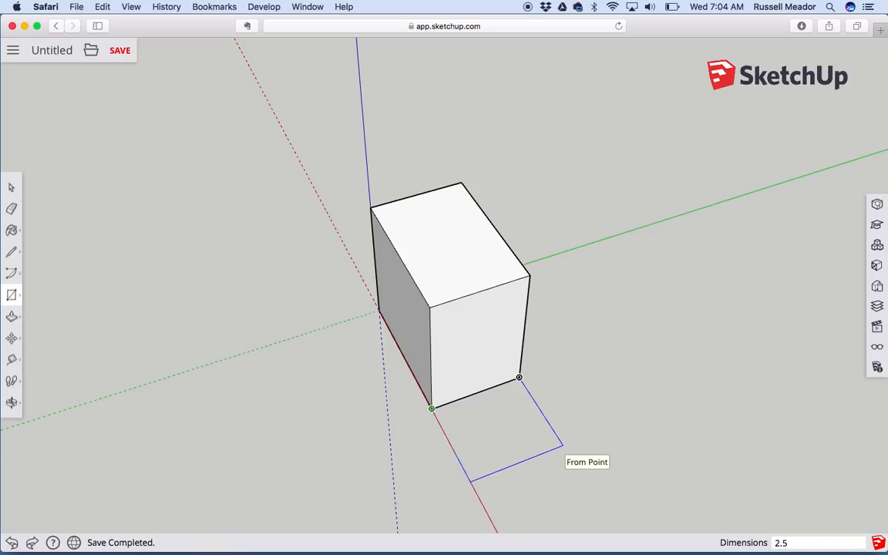
{"action": "type", "text": "'"}
{"action": "key", "text": "Return"}
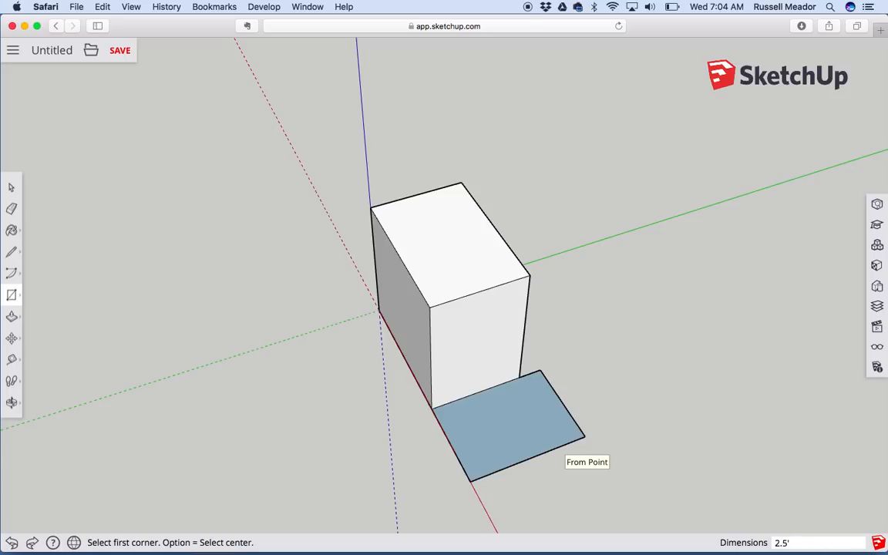
{"action": "key", "text": "super+z"}
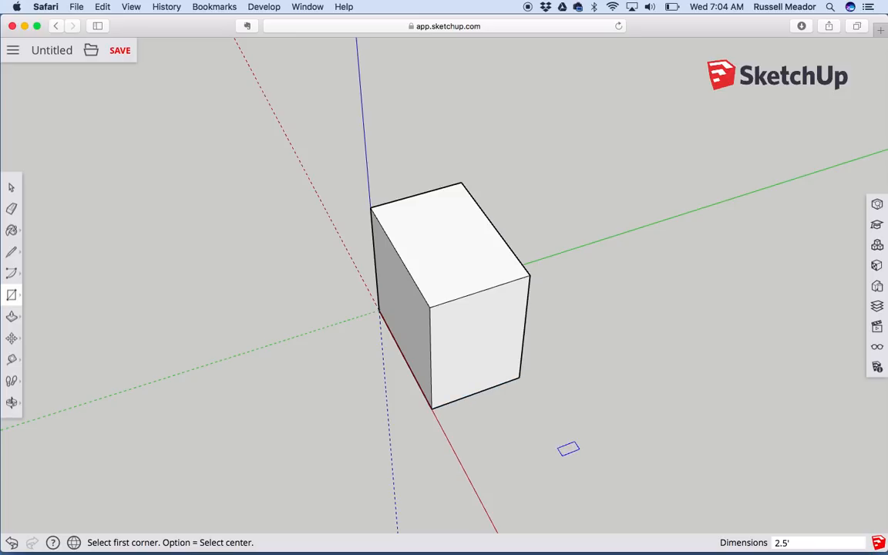
Draw a ground rectangle 2.5' along the green axis by 2' along the red axis from the box's bottom corner, and undo it
{"action": "left_click", "coordinate": [433, 409]}
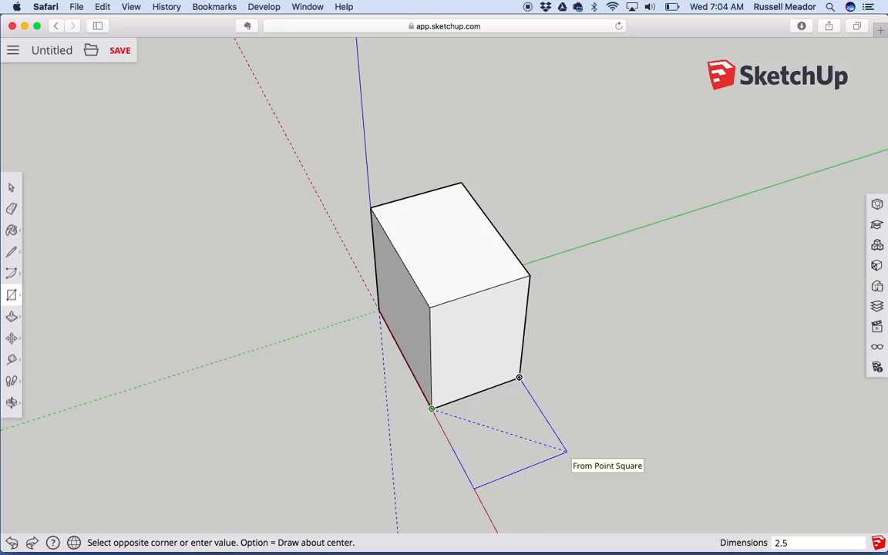
{"action": "key", "text": "Return"}
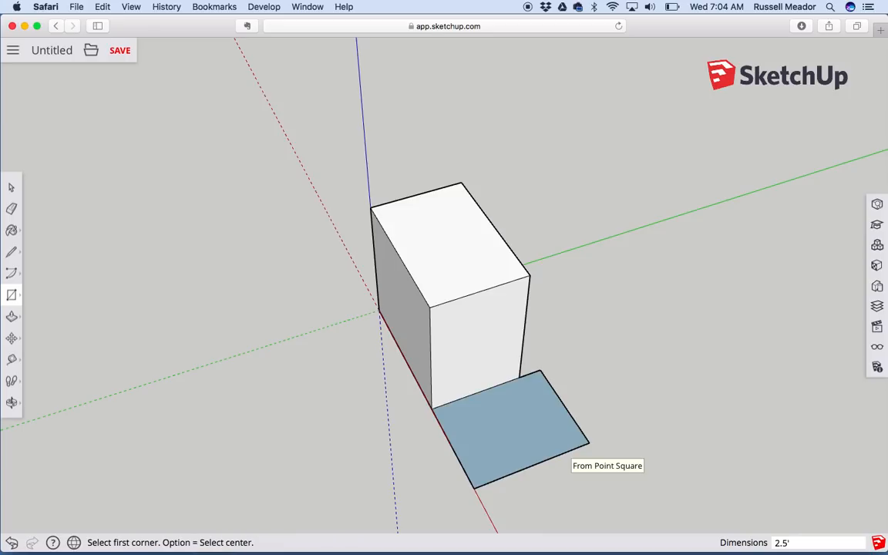
{"action": "key", "text": "super+z"}
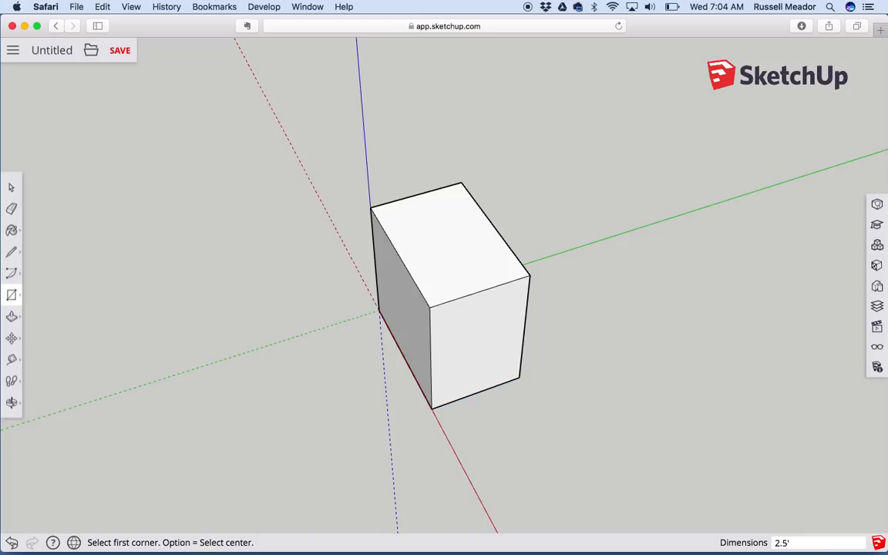
Draw a 2' by 2' ground square against the box's front face, starting at its bottom corner on the red axis
{"action": "left_click", "coordinate": [431, 408]}
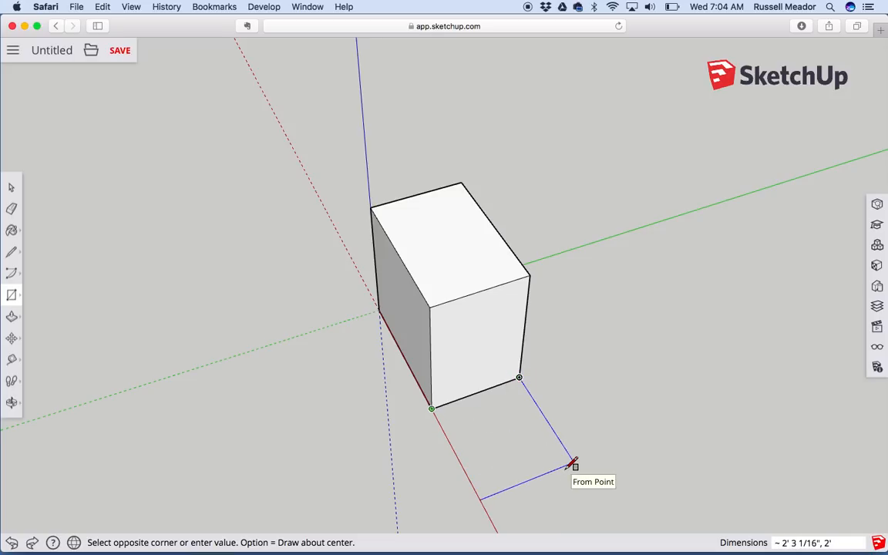
{"action": "type", "text": "2'"}
{"action": "key", "text": "Return"}
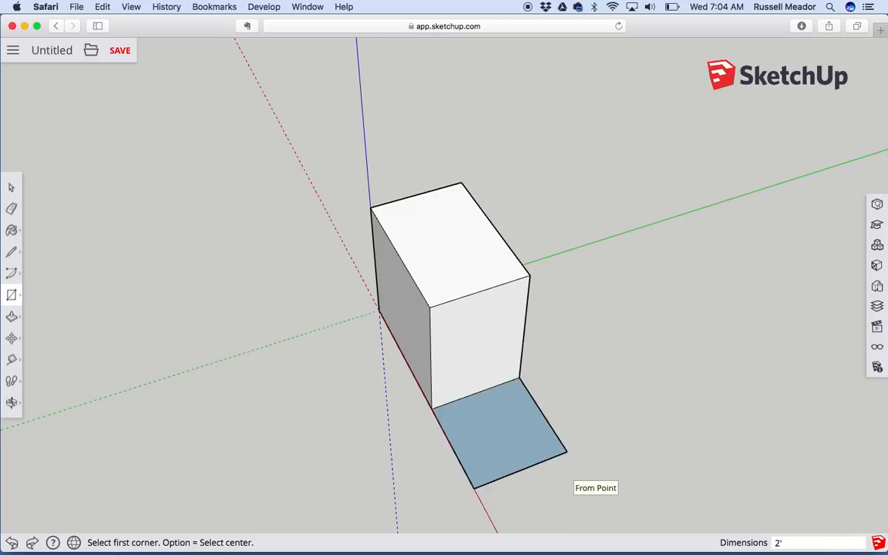
Try to pull the ground square up about 2' 9" with Push/Pull
{"action": "left_click", "coordinate": [14, 316]}
{"action": "left_click", "coordinate": [489, 406]}
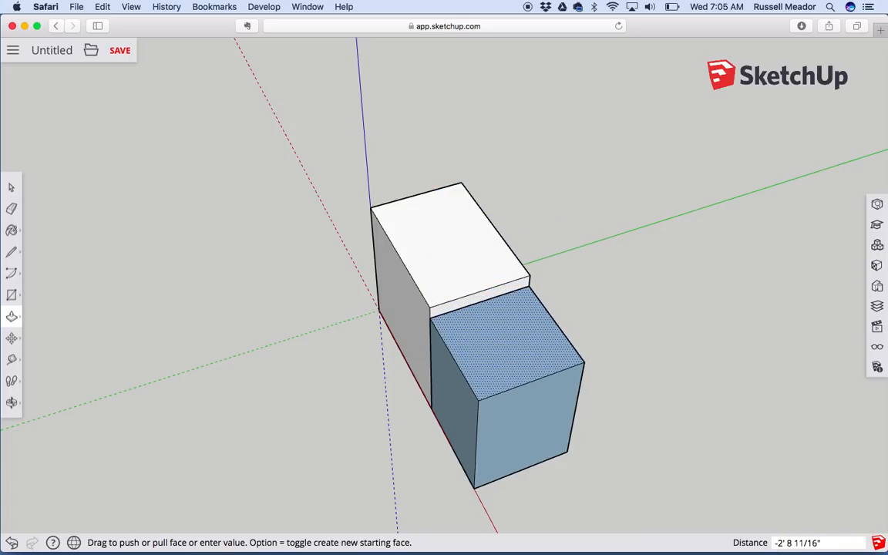
{"action": "key", "text": "Escape"}
Delete the ground square's two outer edges, leaving its edge along the red axis
{"action": "left_click", "coordinate": [13, 187]}
{"action": "left_click_drag", "start_coordinate": [580, 436], "coordinate": [505, 480]}
{"action": "key", "text": "Delete"}
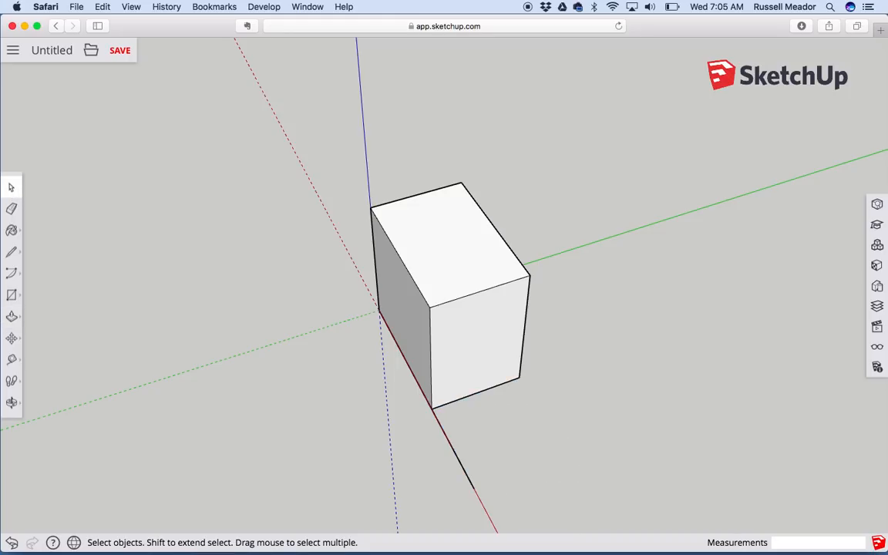
Draw both diagonals across the box's top face, from corner to opposite corner, to locate its center
{"action": "left_click", "coordinate": [12, 293]}
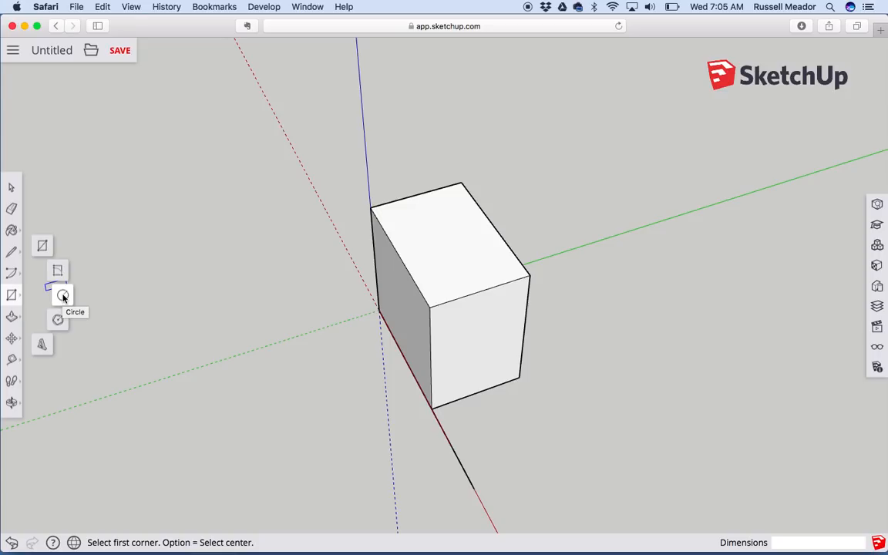
{"action": "left_click", "coordinate": [63, 295]}
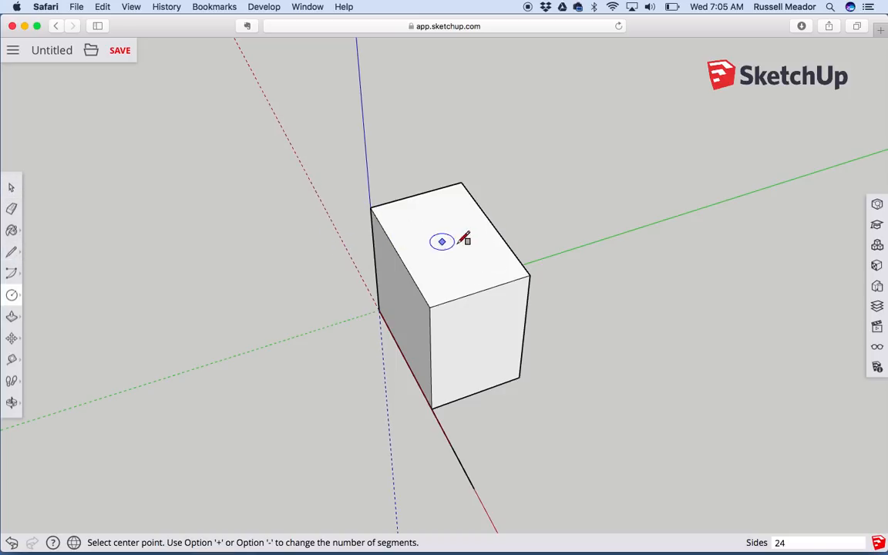
{"action": "left_click", "coordinate": [12, 252]}
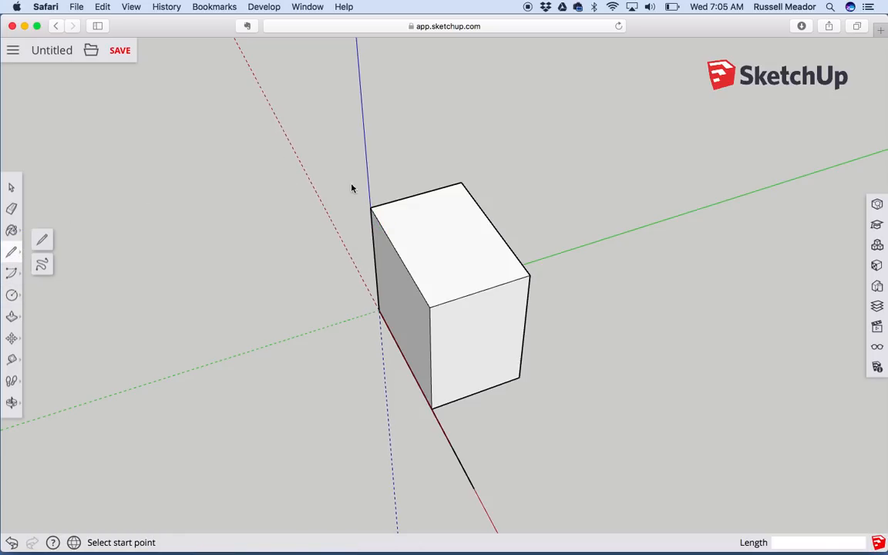
{"action": "left_click", "coordinate": [370, 208]}
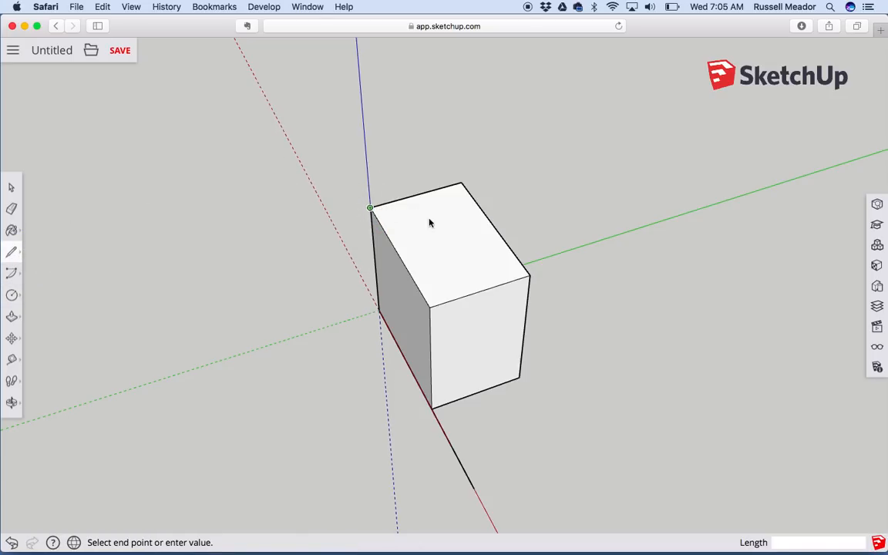
{"action": "left_click", "coordinate": [529, 273]}
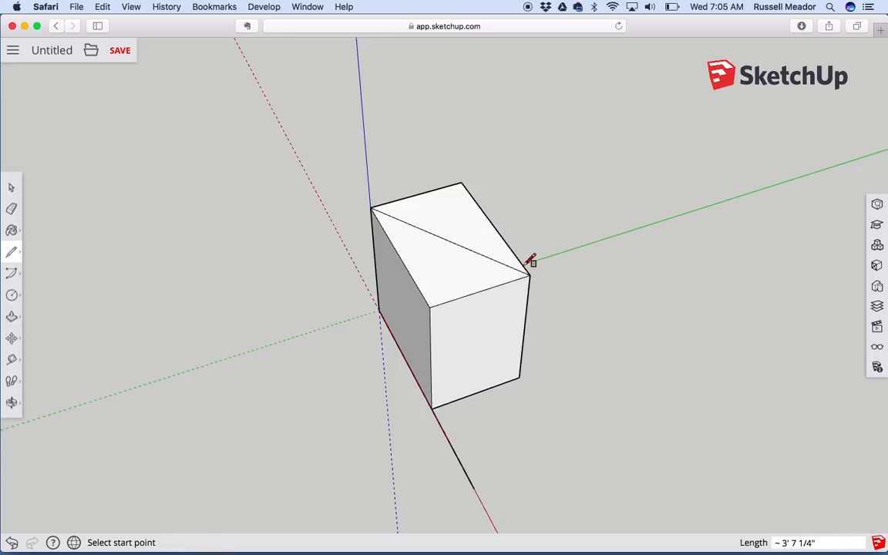
{"action": "left_click", "coordinate": [460, 183]}
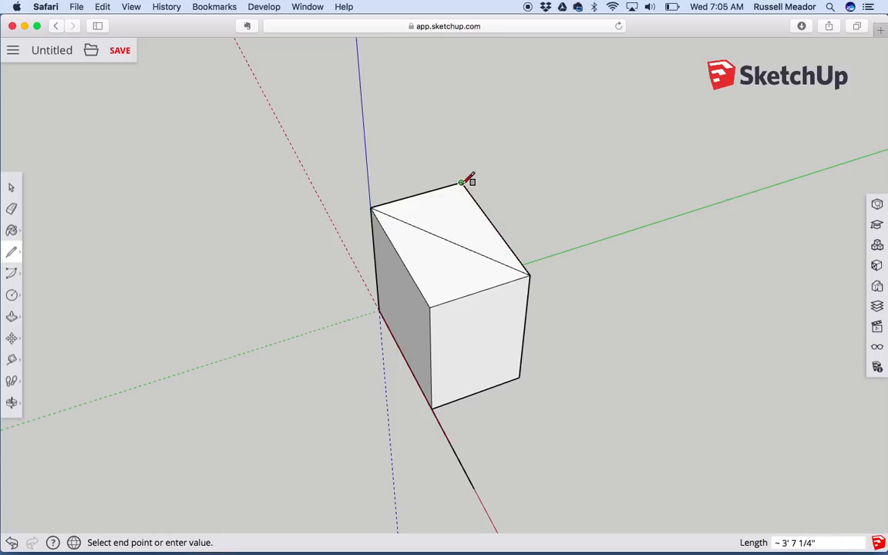
{"action": "left_click", "coordinate": [430, 306]}
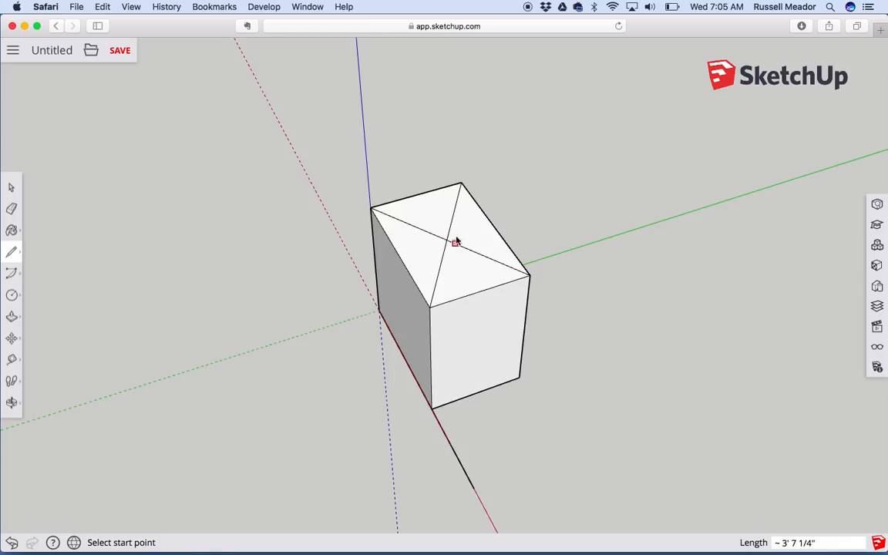
Draw a circle with a radius of about 7 9/16" on the top face, centered where the diagonals cross
{"action": "left_click", "coordinate": [11, 295]}
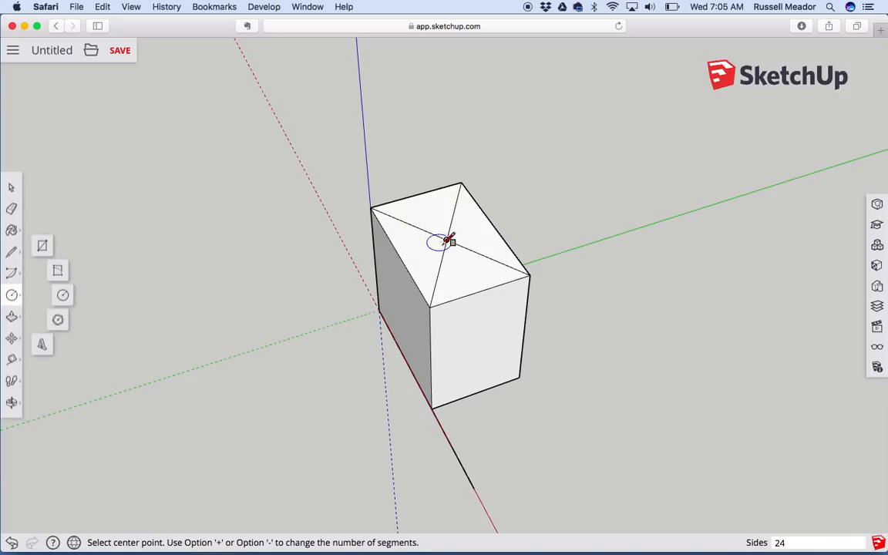
{"action": "left_click", "coordinate": [12, 298]}
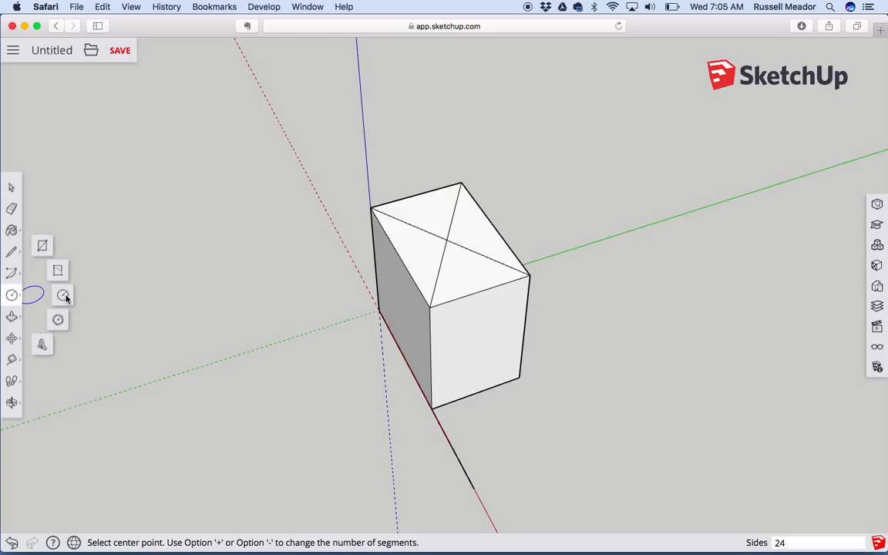
{"action": "left_click", "coordinate": [447, 240]}
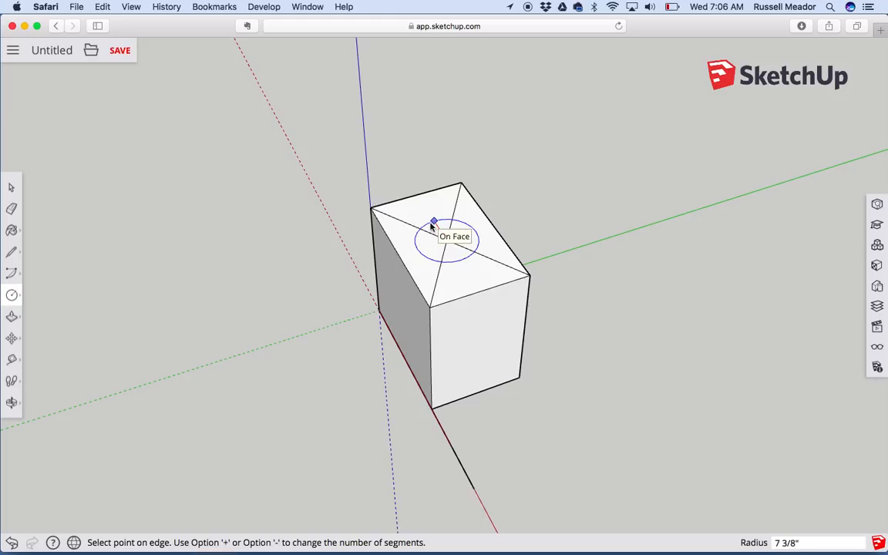
{"action": "key", "text": "Escape"}
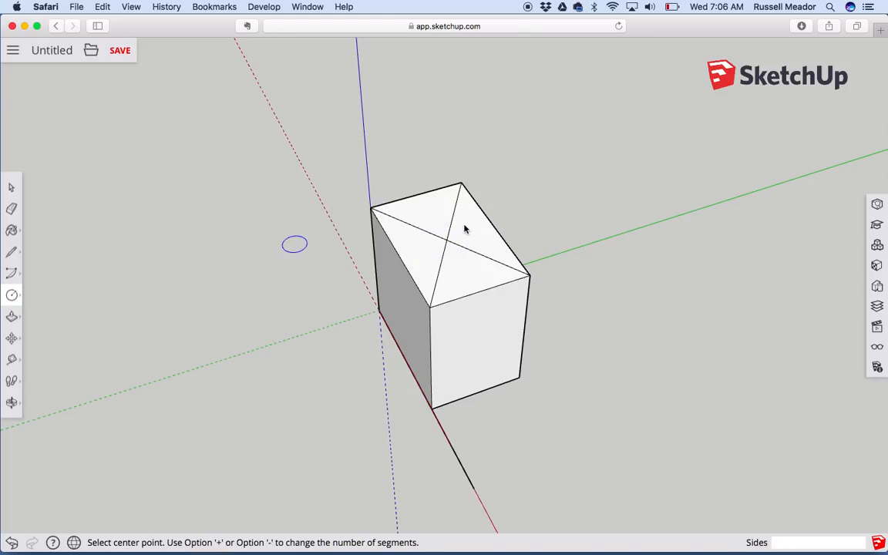
{"action": "left_click", "coordinate": [446, 240]}
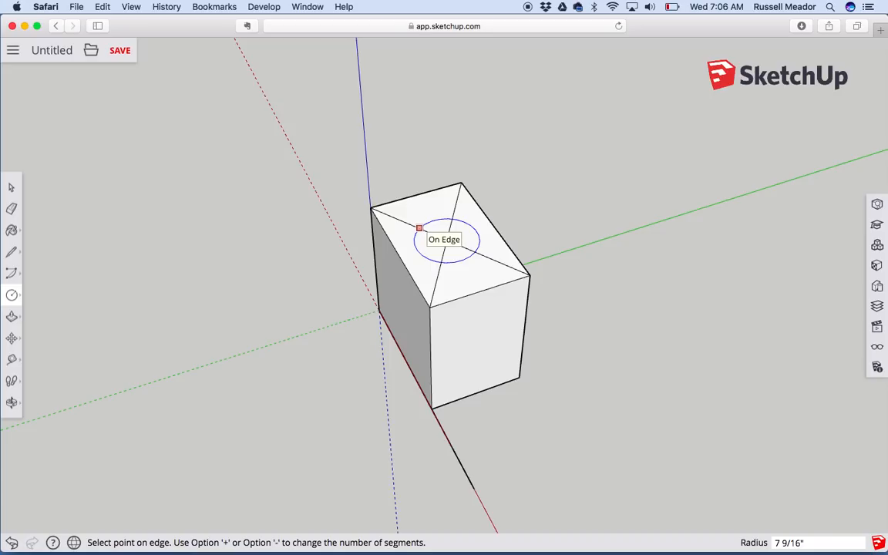
{"action": "type", "text": "8"}
{"action": "key", "text": "BackSpace"}
{"action": "left_click", "coordinate": [418, 228]}
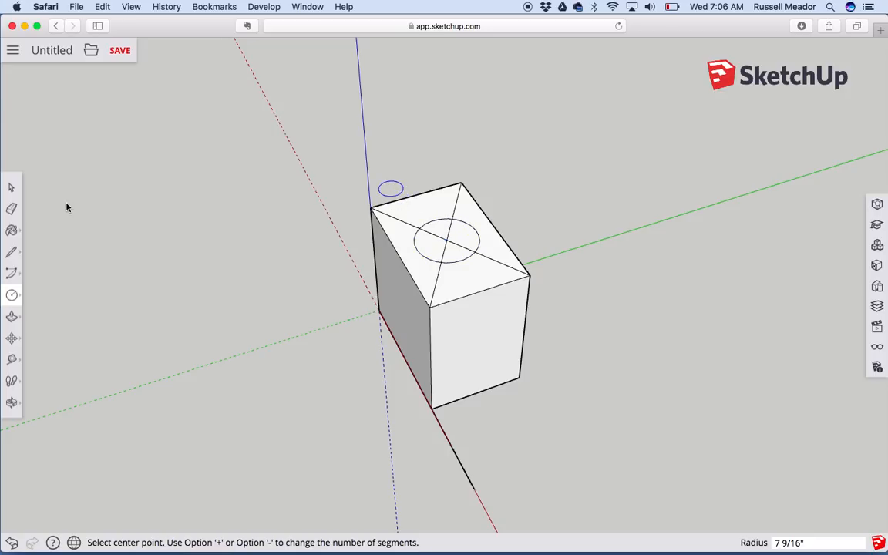
Delete the diagonal line segments inside and outside the circle on the top face, keeping only the circle
{"action": "left_click", "coordinate": [12, 187]}
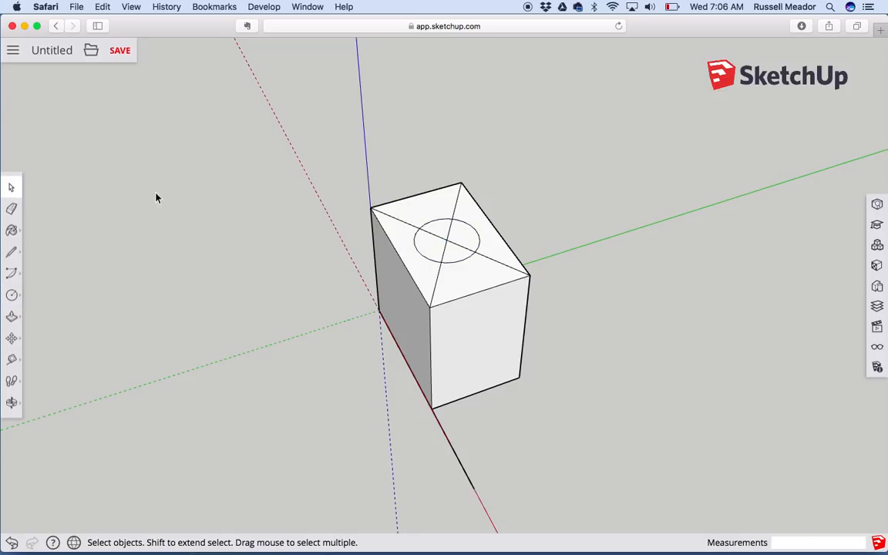
{"action": "left_click", "coordinate": [391, 219]}
{"action": "key", "text": "Delete"}
{"action": "key", "text": "Delete"}
{"action": "left_click", "coordinate": [452, 242]}
{"action": "key", "text": "Delete"}
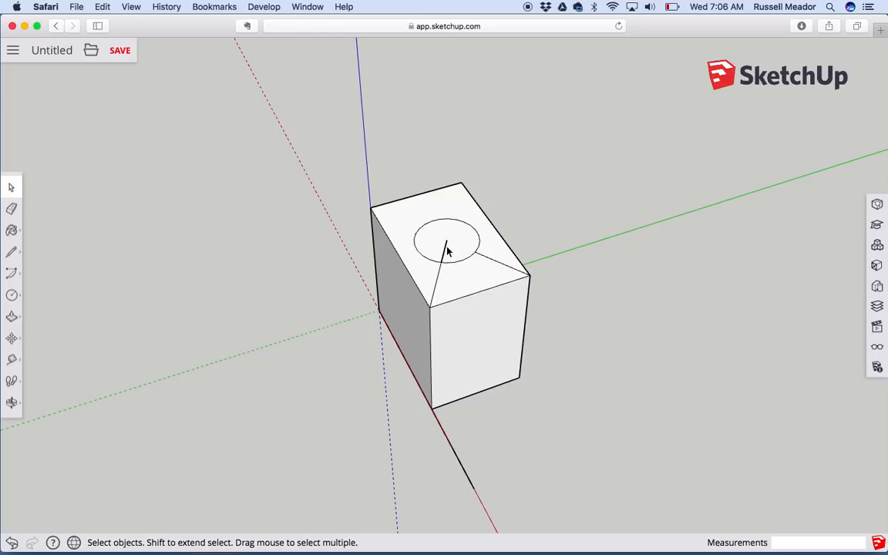
{"action": "left_click", "coordinate": [439, 284]}
{"action": "key", "text": "Delete"}
{"action": "left_click", "coordinate": [487, 261]}
{"action": "key", "text": "Delete"}
Pull the circular face on top of the box up about 2 1/16" with Push/Pull
{"action": "left_click", "coordinate": [11, 316]}
{"action": "left_click", "coordinate": [426, 237]}
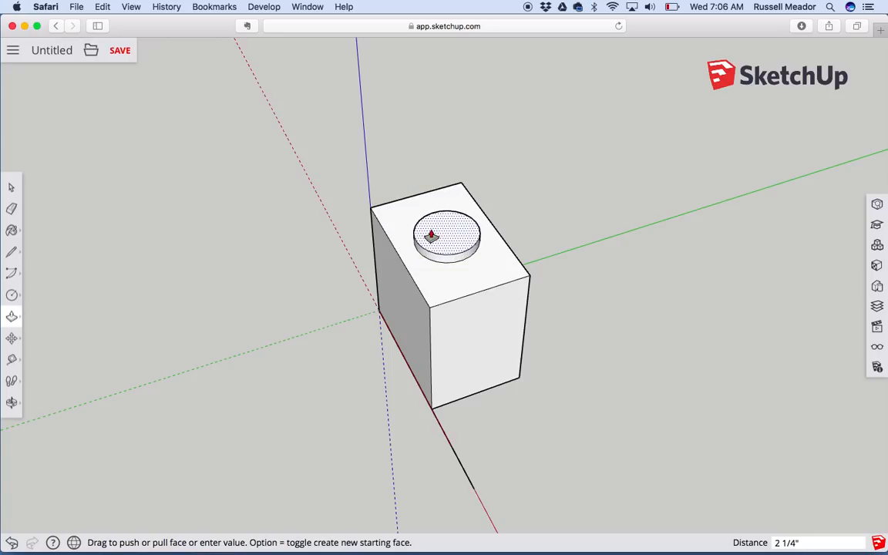
{"action": "left_click", "coordinate": [432, 236]}
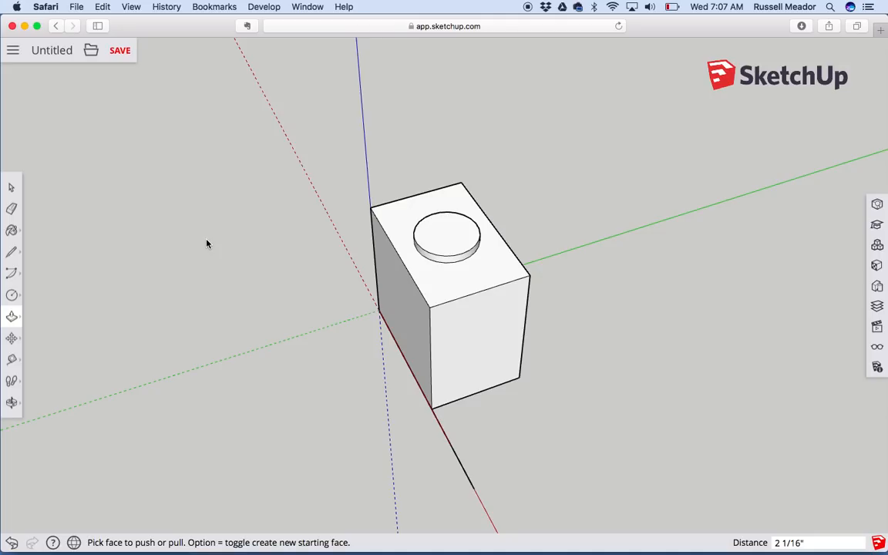
Undo the raised disc, the segment deletions, the circle and the diagonals to restore the plain top face
{"action": "key", "text": "super+z"}
{"action": "key", "text": "super+z"}
{"action": "key", "text": "super+z"}
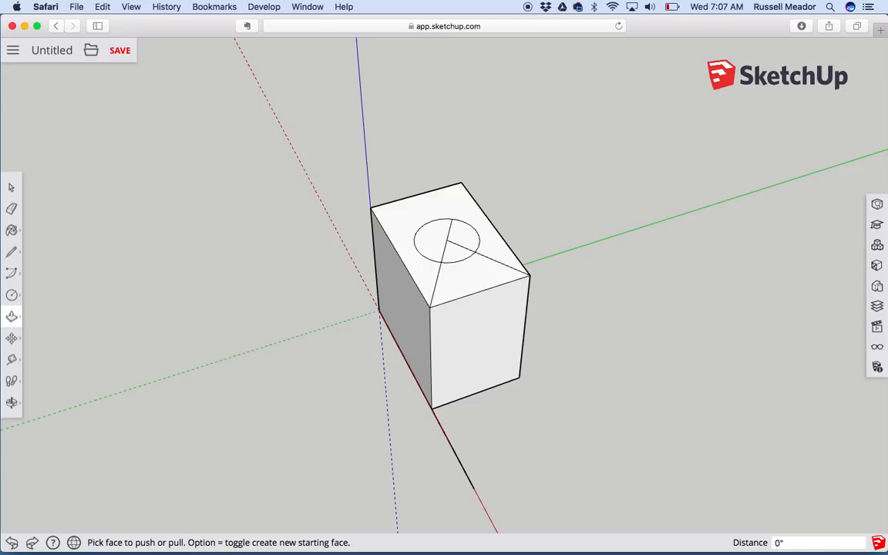
{"action": "key", "text": "super+z"}
{"action": "key", "text": "super+z"}
{"action": "key", "text": "super+z"}
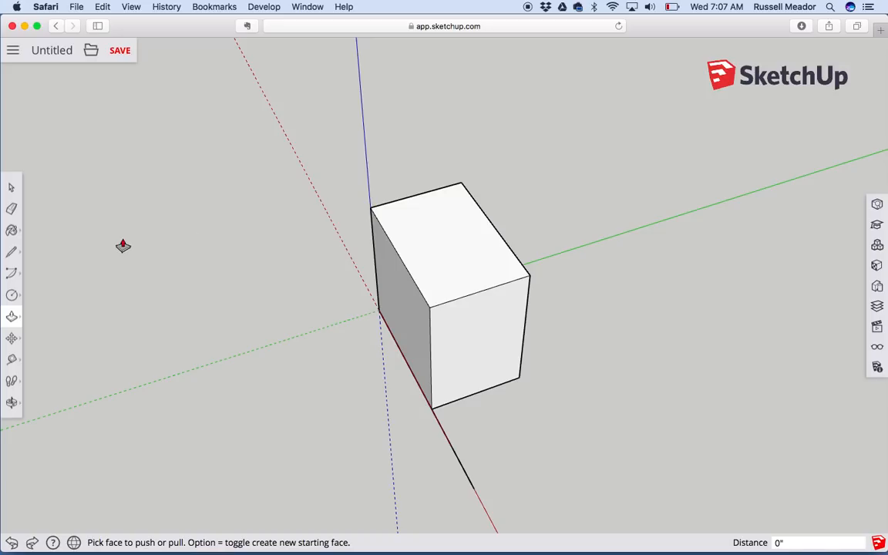
Draw a six-sided polygon with a 3' inscribed radius centered on the box's top face, and undo it
{"action": "left_click", "coordinate": [13, 296]}
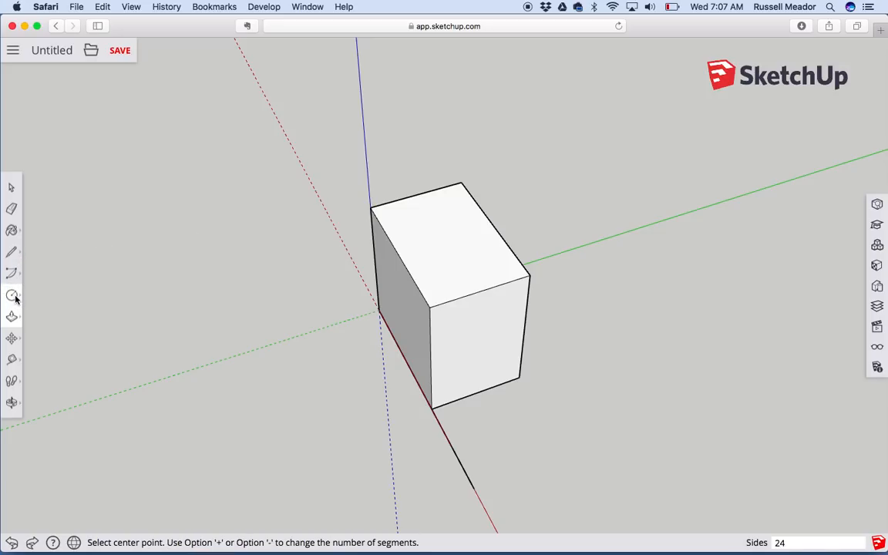
{"action": "mouse_move", "coordinate": [16, 298]}
{"action": "left_click", "coordinate": [60, 319]}
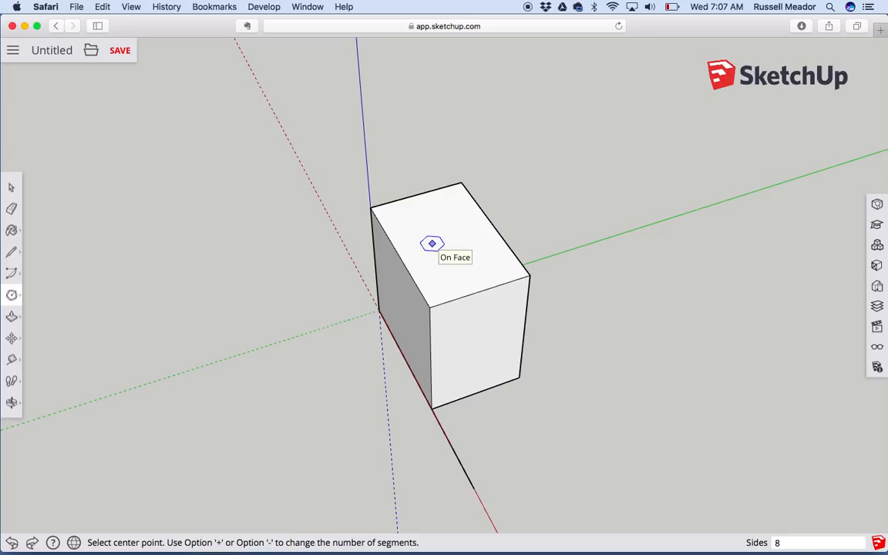
{"action": "left_click", "coordinate": [432, 243]}
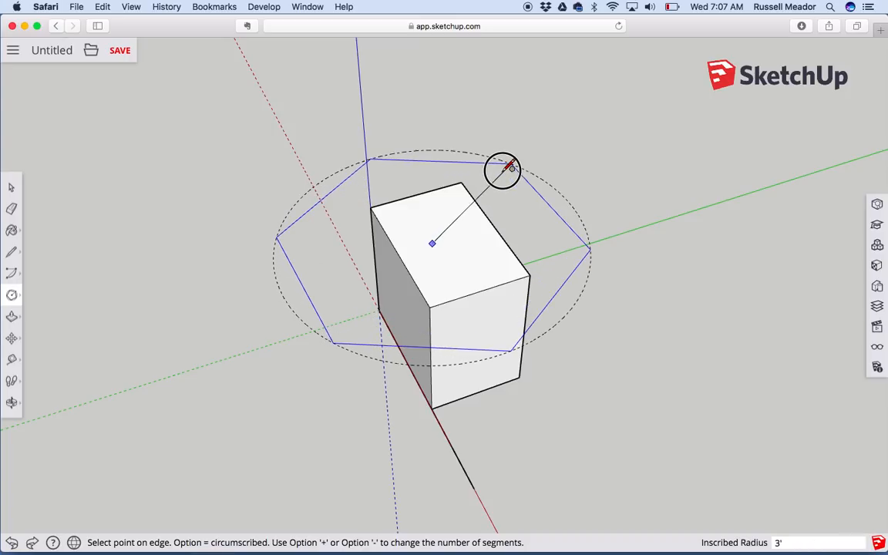
{"action": "left_click", "coordinate": [509, 166]}
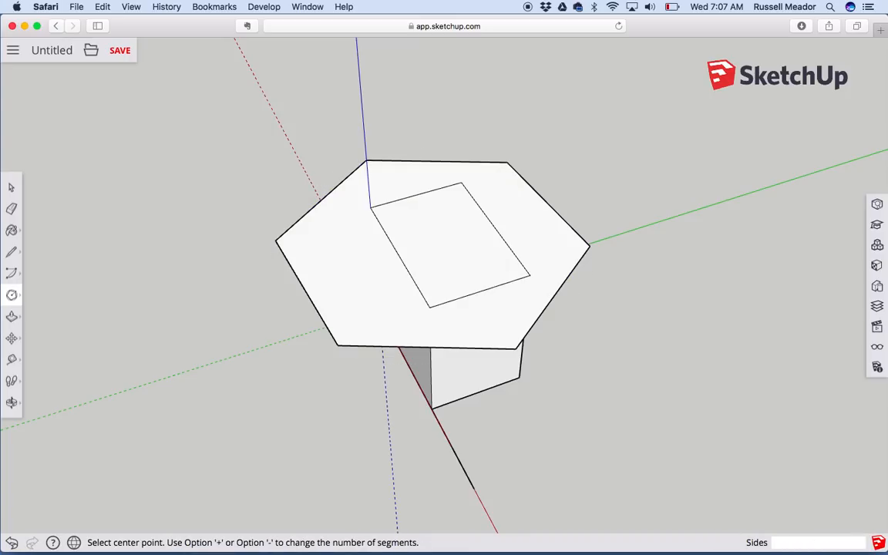
{"action": "key", "text": "super+z"}
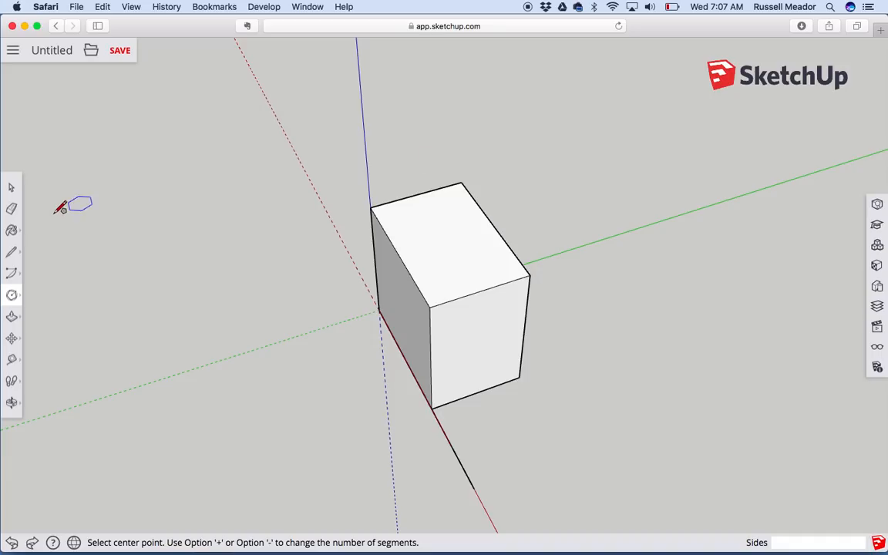
{"action": "left_click", "coordinate": [13, 318]}
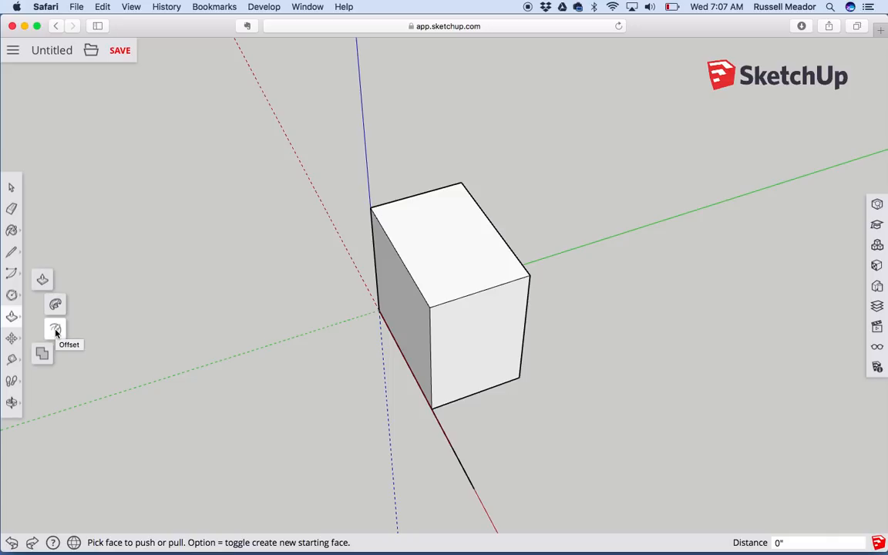
{"action": "left_click", "coordinate": [56, 330]}
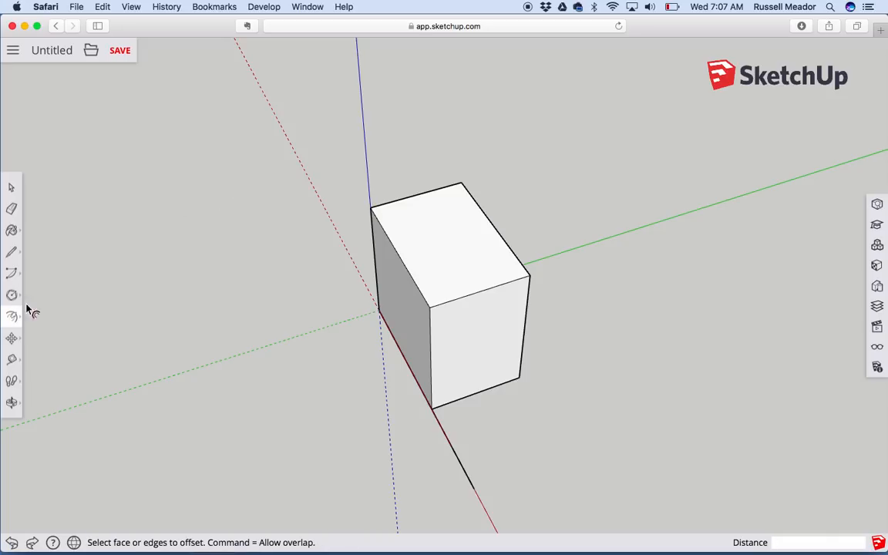
Orbit around to face the box's side along the red axis and zoom to the model's extents
{"action": "left_click", "coordinate": [11, 402]}
{"action": "left_click_drag", "start_coordinate": [183, 321], "coordinate": [460, 171]}
{"action": "left_click", "coordinate": [19, 403]}
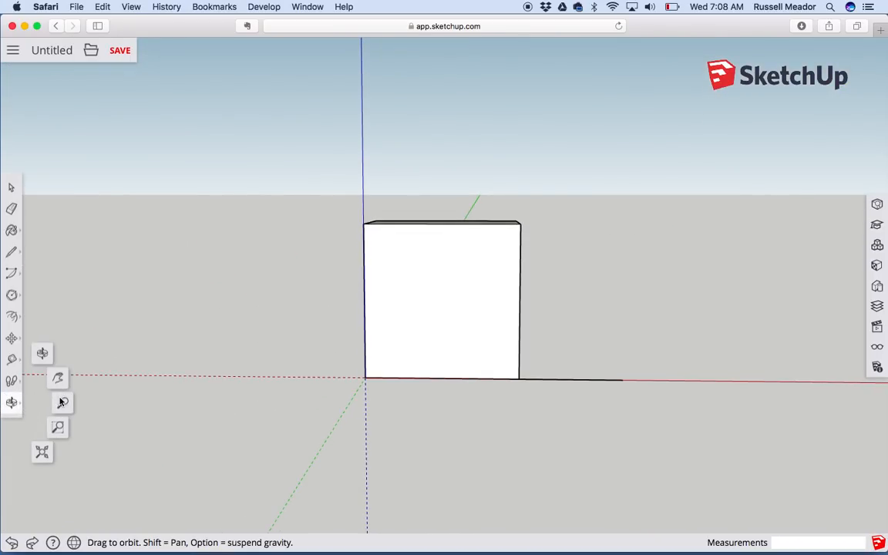
{"action": "left_click", "coordinate": [42, 451]}
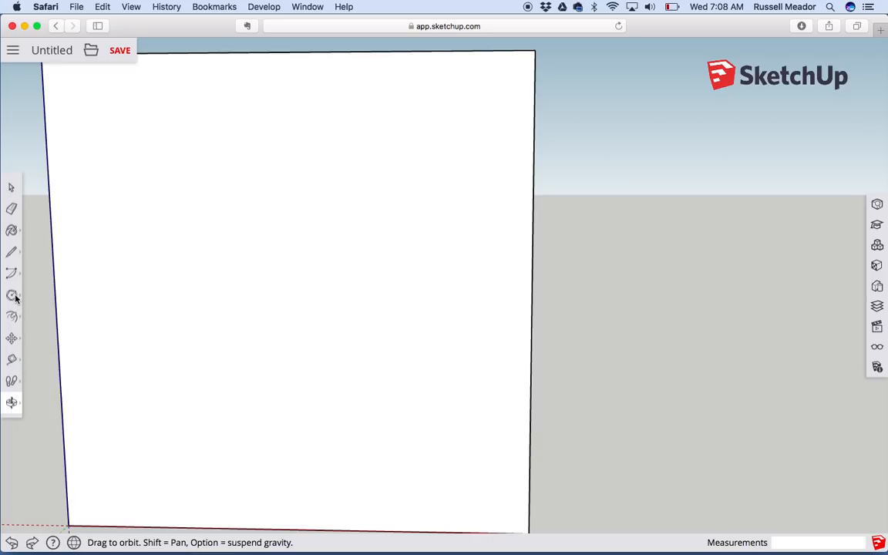
Offset the edges of the box's front face inward by about 3 1/4" with the Offset tool
{"action": "mouse_move", "coordinate": [14, 317]}
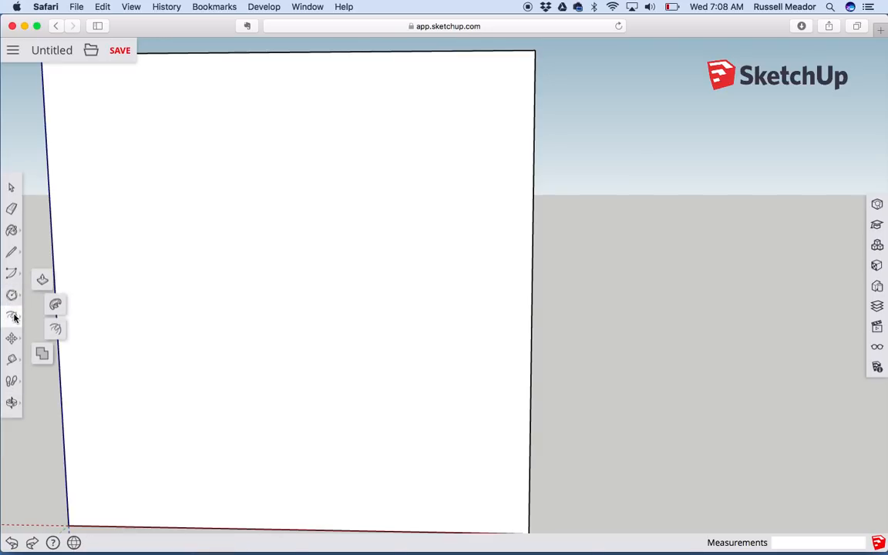
{"action": "left_click", "coordinate": [55, 328]}
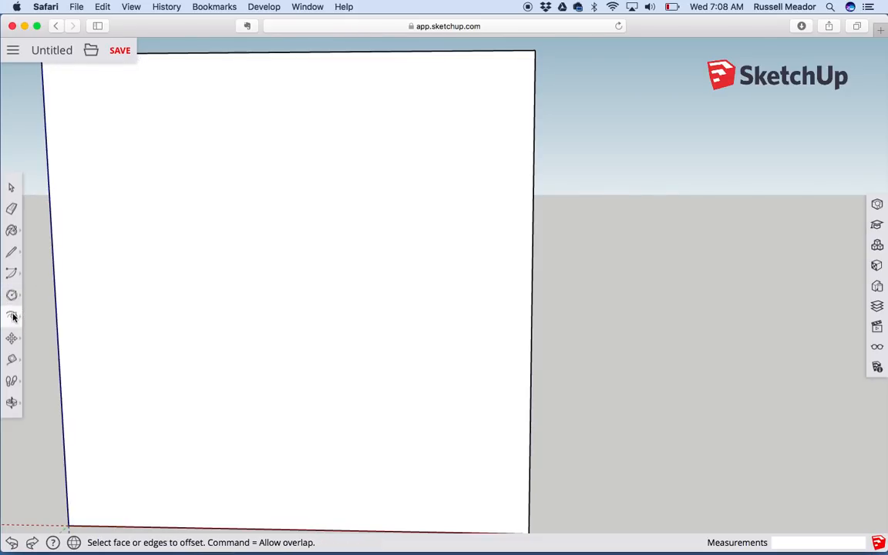
{"action": "left_click", "coordinate": [215, 259]}
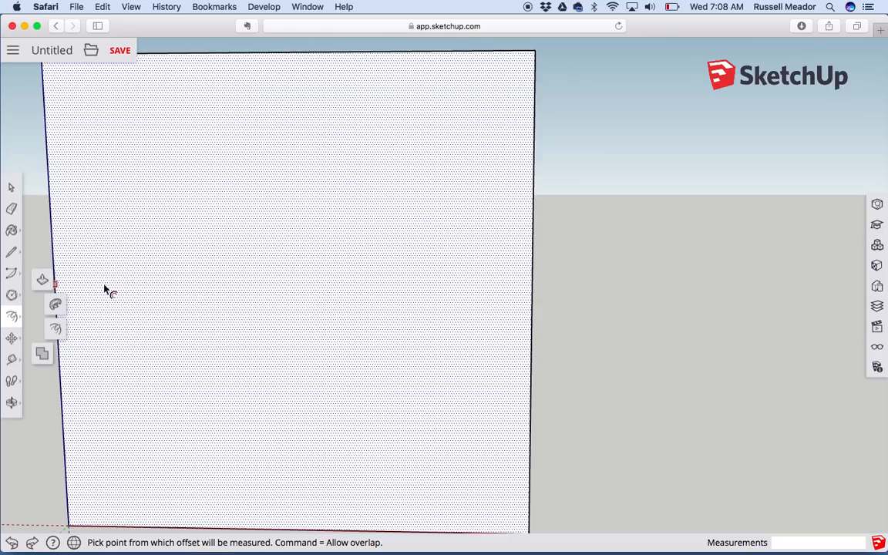
{"action": "left_click", "coordinate": [42, 279]}
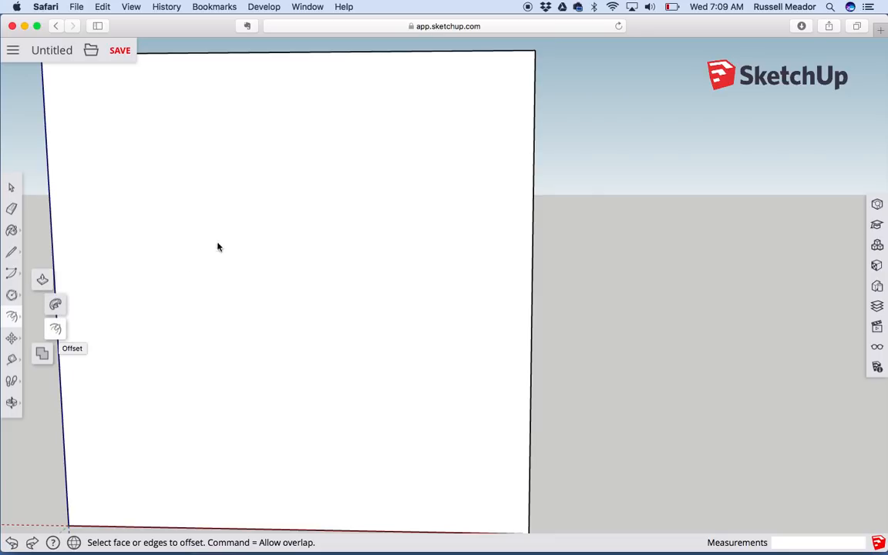
{"action": "left_click", "coordinate": [274, 223]}
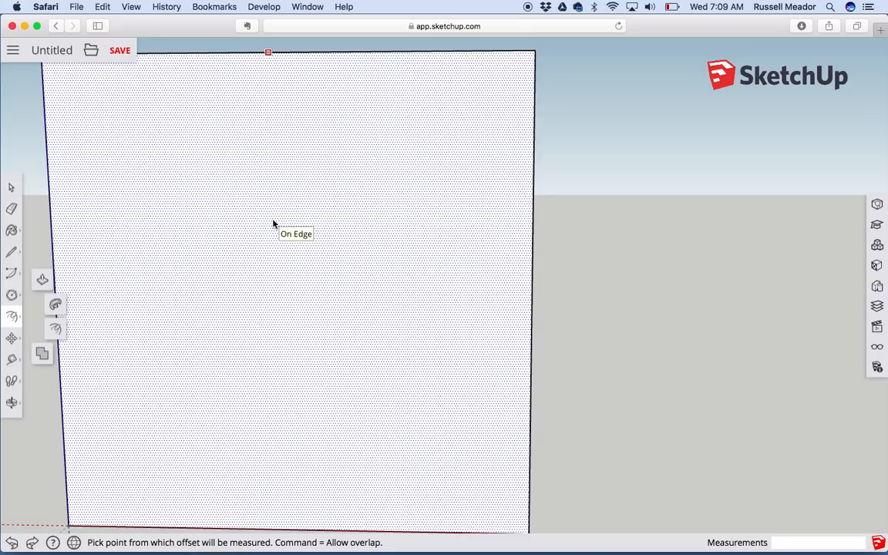
{"action": "left_click", "coordinate": [273, 224]}
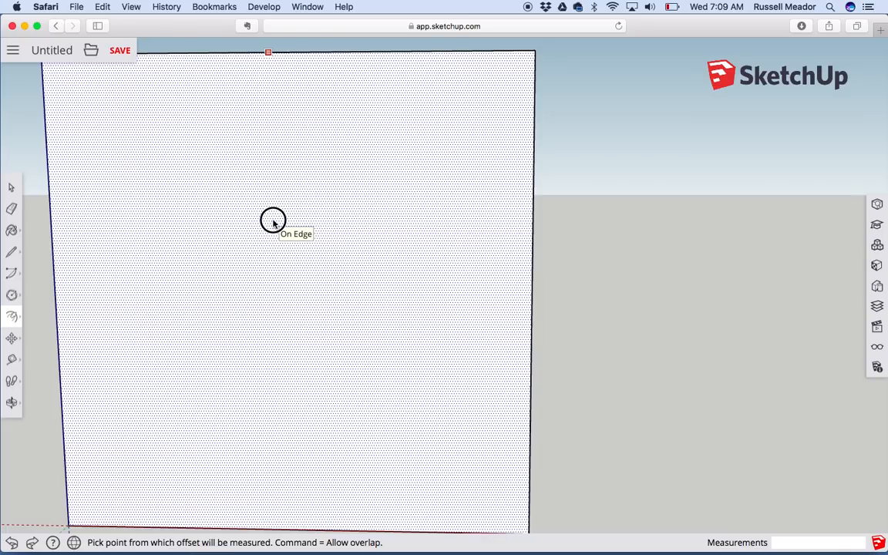
{"action": "left_click", "coordinate": [274, 223]}
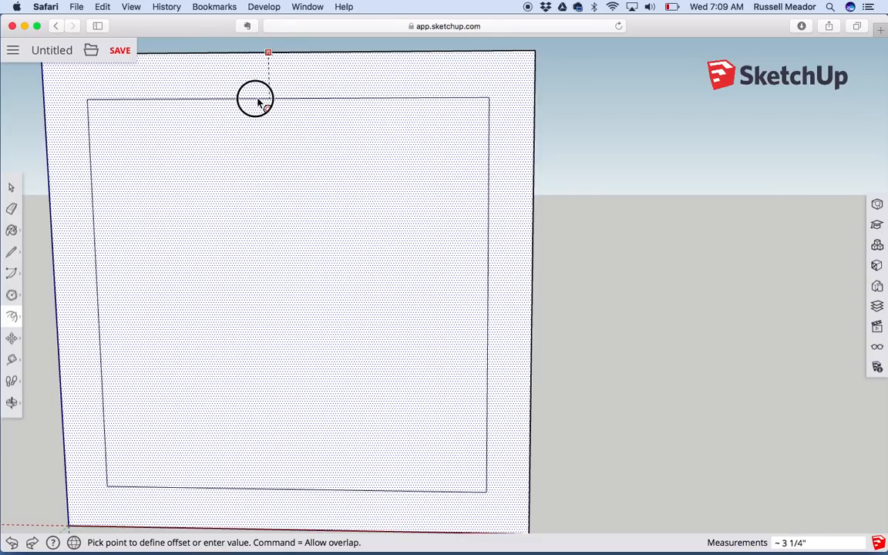
{"action": "left_click", "coordinate": [256, 101]}
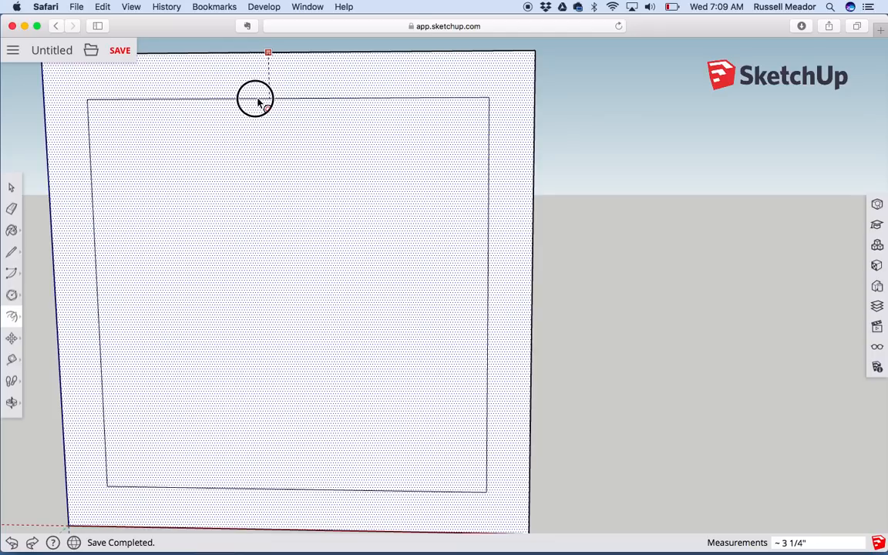
{"action": "type", "text": "3"}
{"action": "type", "text": "\""}
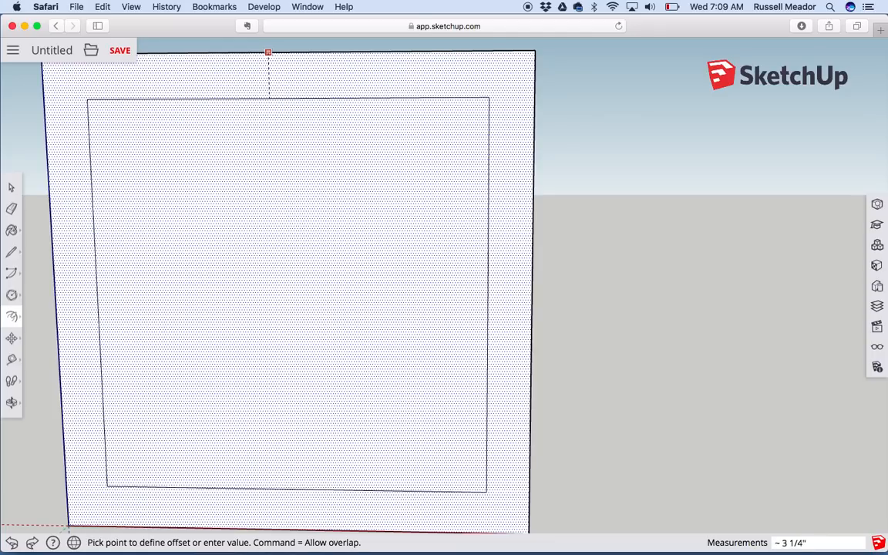
{"action": "type", "text": "3"}
{"action": "type", "text": "\""}
{"action": "left_click", "coordinate": [253, 99]}
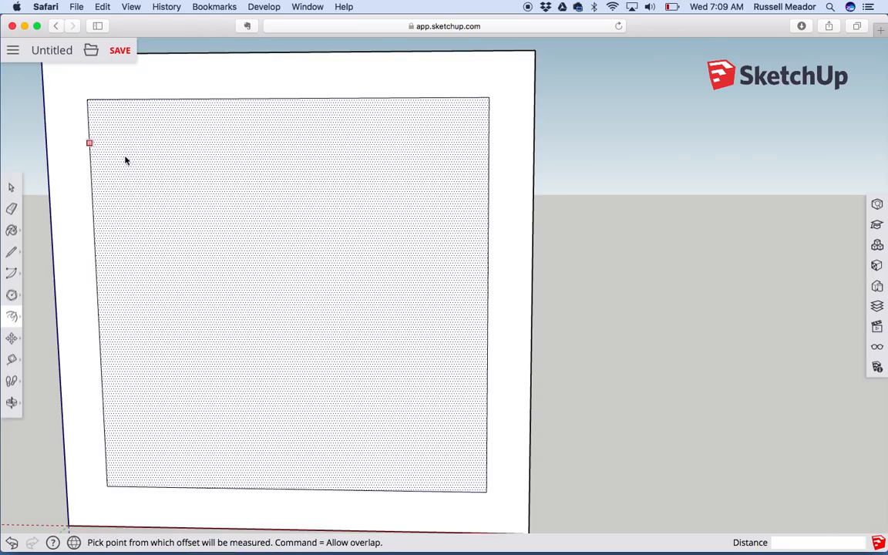
Offset the inner square on the front face inward by about 11/16" to form a second frame
{"action": "mouse_move", "coordinate": [127, 163]}
{"action": "left_mouse_down"}
{"action": "mouse_move", "coordinate": [141, 159]}
{"action": "mouse_move", "coordinate": [141, 143]}
{"action": "mouse_move", "coordinate": [100, 131]}
{"action": "left_mouse_up"}
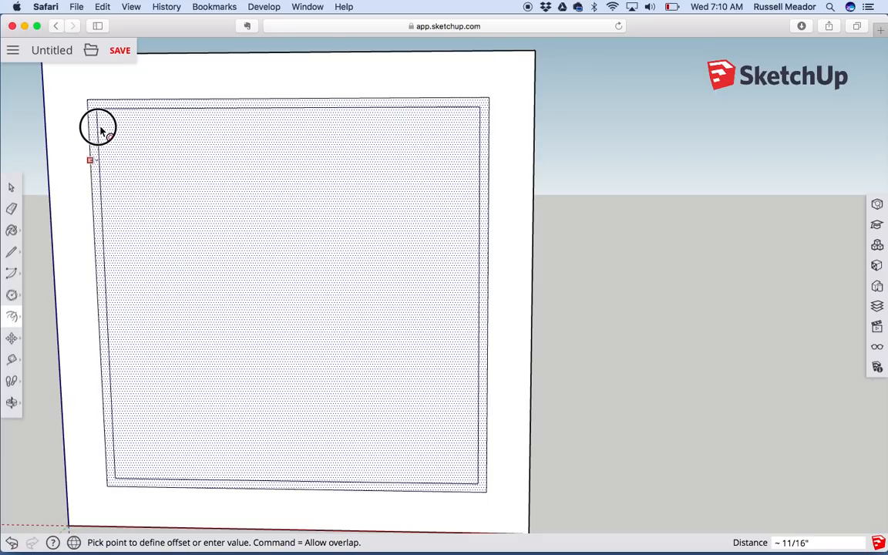
{"action": "type", "text": "1"}
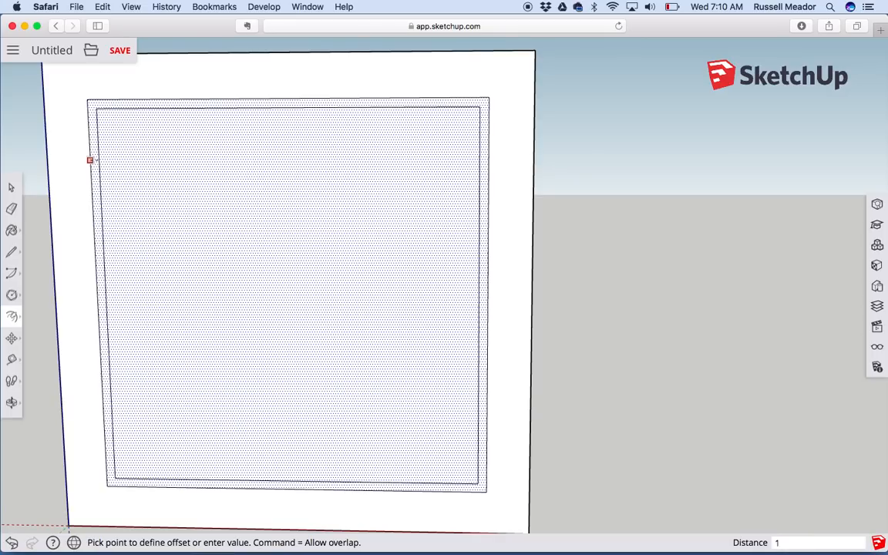
{"action": "type", "text": "/16"}
{"action": "key", "text": "BackSpace"}
{"action": "key", "text": "BackSpace"}
{"action": "key", "text": "BackSpace"}
{"action": "key", "text": "BackSpace"}
{"action": "left_click", "coordinate": [98, 131]}
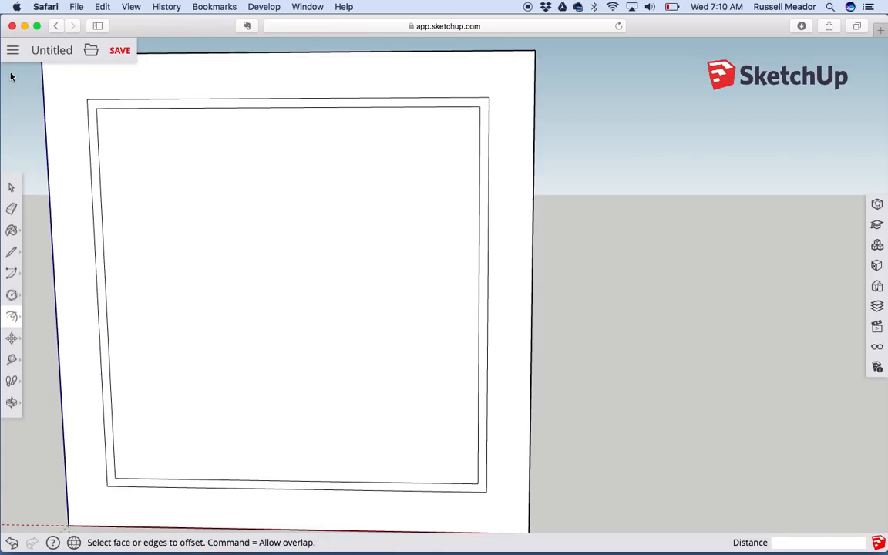
Undo the second offset and offset the inner square inward by about 3/16" instead
{"action": "key", "text": "super+z"}
{"action": "left_click", "coordinate": [89, 145]}
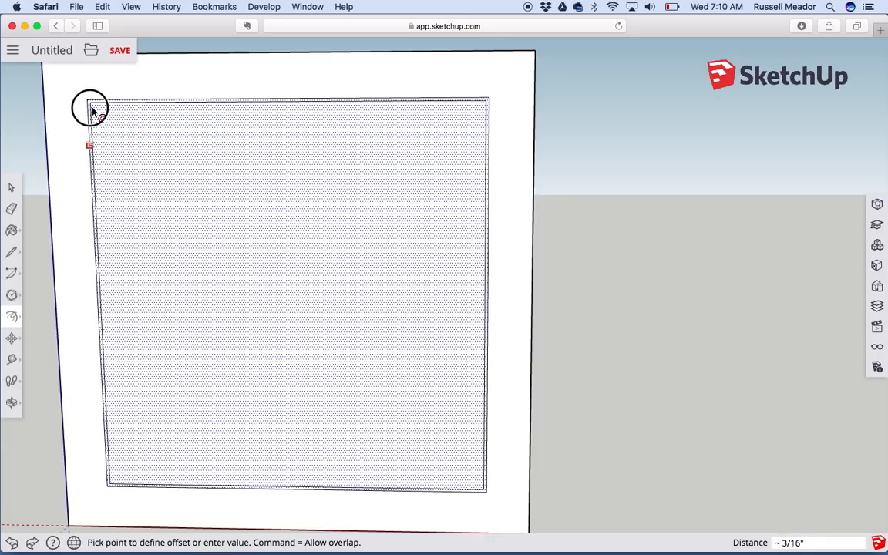
{"action": "left_click", "coordinate": [94, 112]}
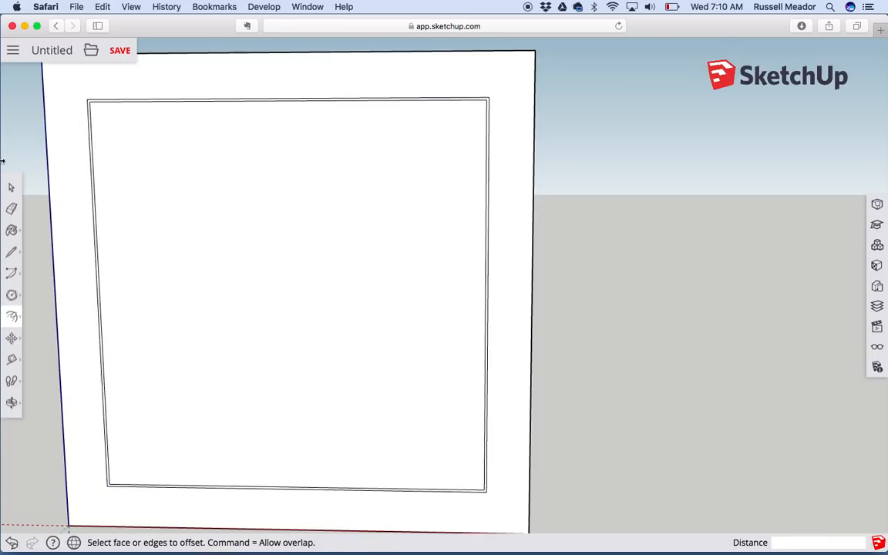
Draw a vertical line about 2' 5 1/8" long between the midpoints of the innermost square's upper and lower edges
{"action": "left_click", "coordinate": [12, 256]}
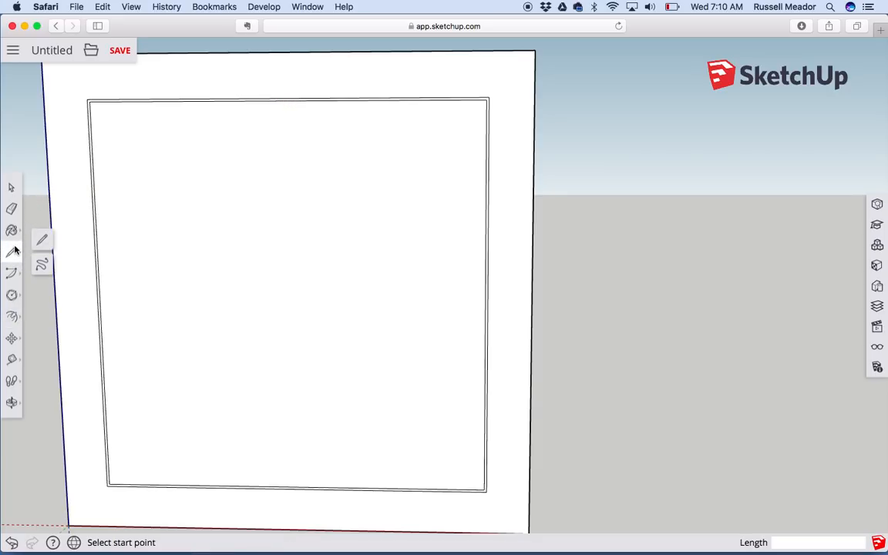
{"action": "left_click", "coordinate": [285, 101]}
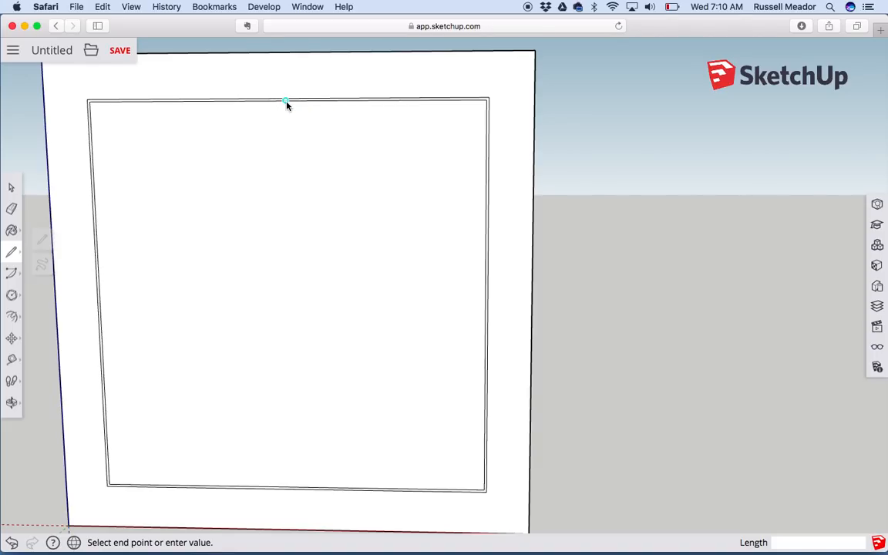
{"action": "left_click", "coordinate": [295, 487]}
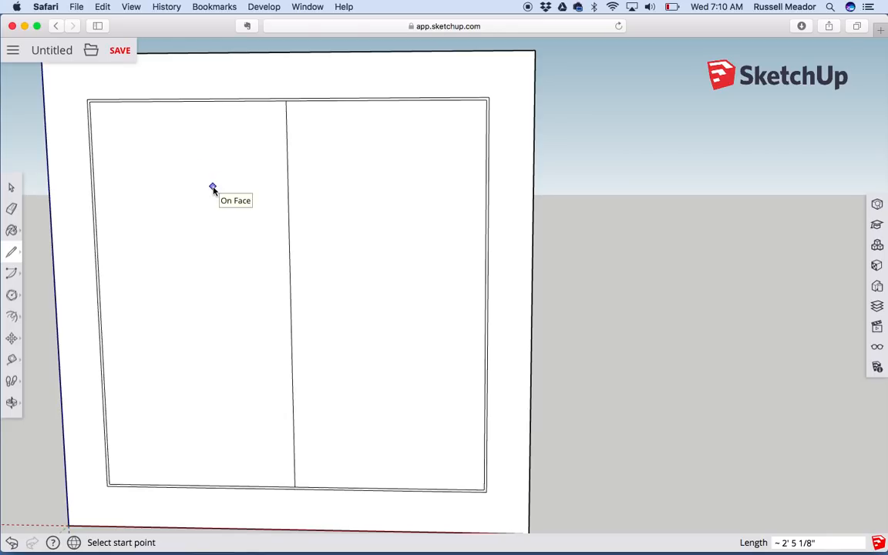
Undo the dividing line and both offsets to restore the plain front face
{"action": "key", "text": "super+z"}
{"action": "key", "text": "super+z"}
{"action": "key", "text": "super+z"}
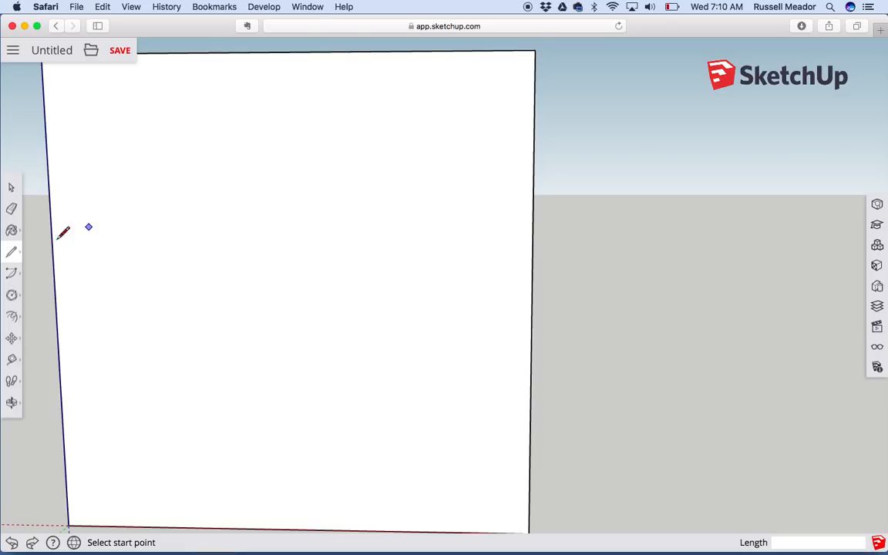
{"action": "left_click", "coordinate": [12, 317]}
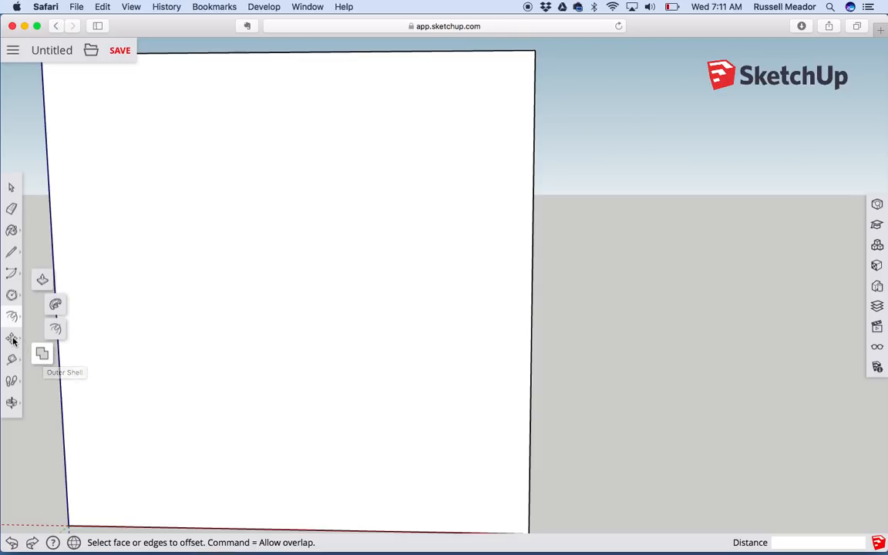
{"action": "mouse_move", "coordinate": [11, 339]}
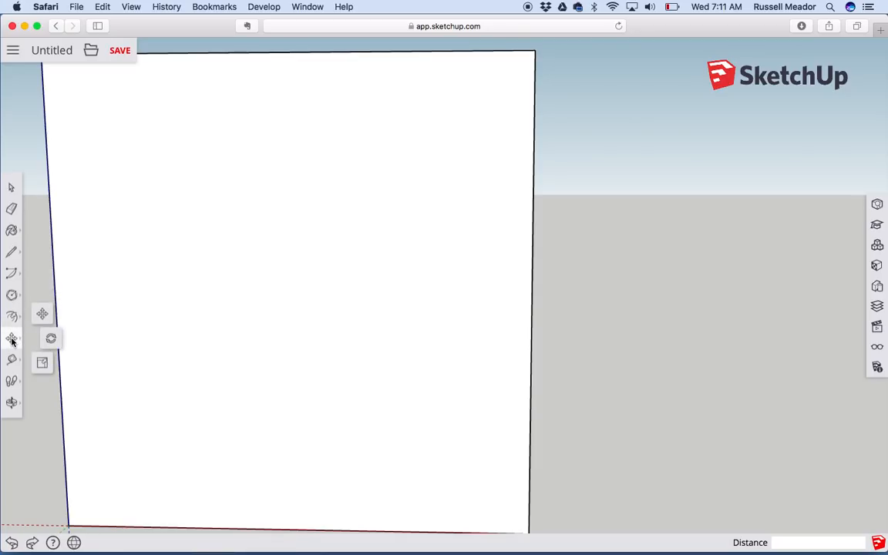
{"action": "left_click", "coordinate": [42, 316]}
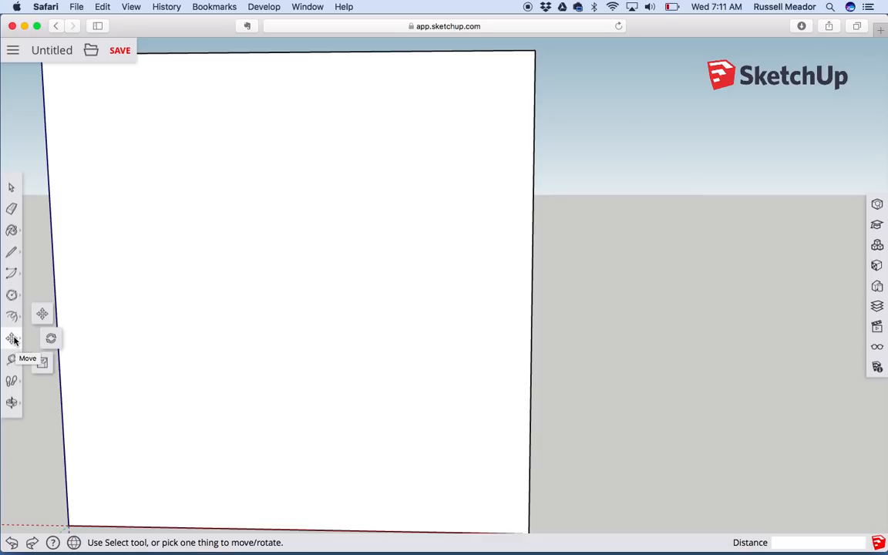
{"action": "left_click", "coordinate": [44, 314]}
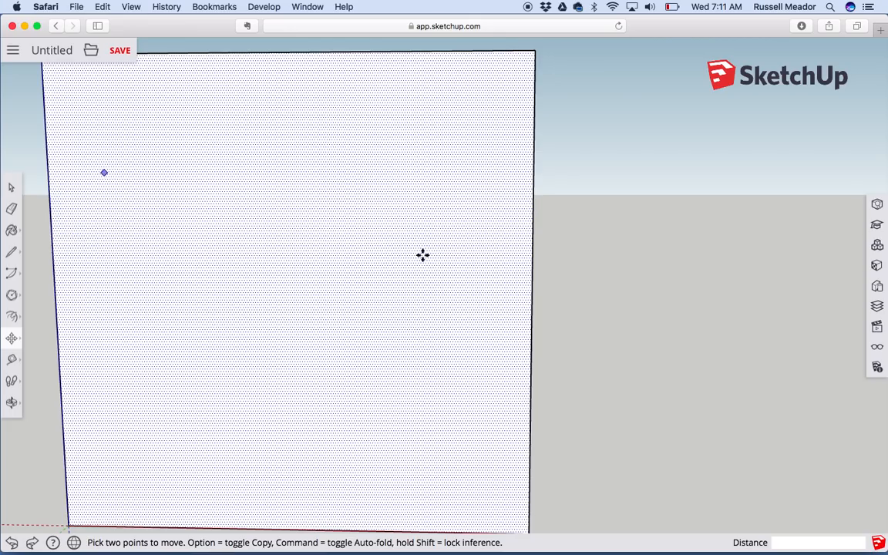
Zoom out until the whole box and the axes around it are in view
{"action": "left_click", "coordinate": [12, 402]}
{"action": "left_click", "coordinate": [66, 401]}
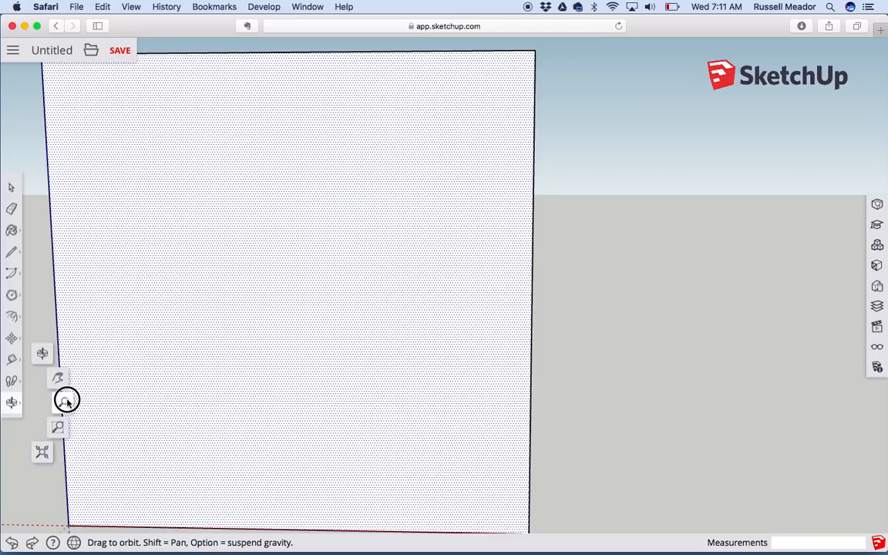
{"action": "left_click", "coordinate": [194, 239]}
{"action": "left_click_drag", "start_coordinate": [194, 239], "coordinate": [184, 471]}
{"action": "left_click_drag", "start_coordinate": [215, 343], "coordinate": [220, 382]}
{"action": "left_click", "coordinate": [12, 315]}
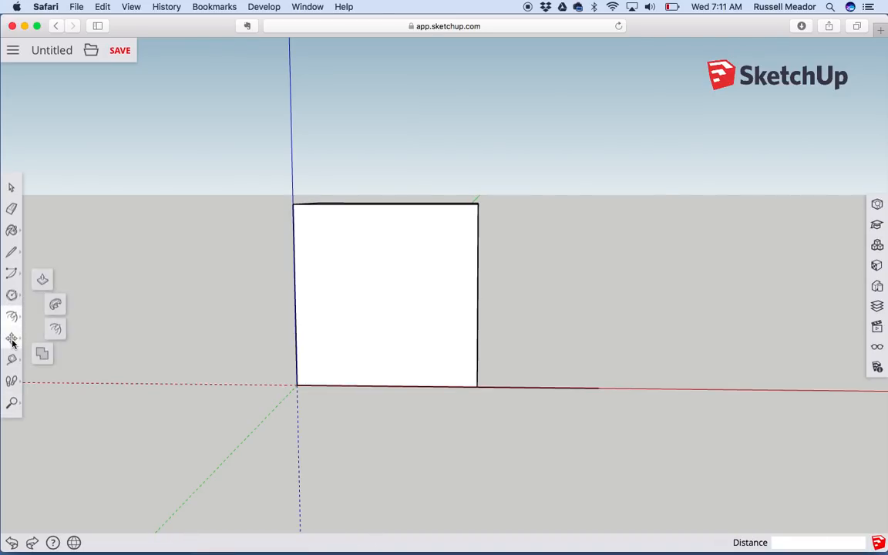
{"action": "left_click", "coordinate": [12, 341]}
{"action": "left_click", "coordinate": [43, 312]}
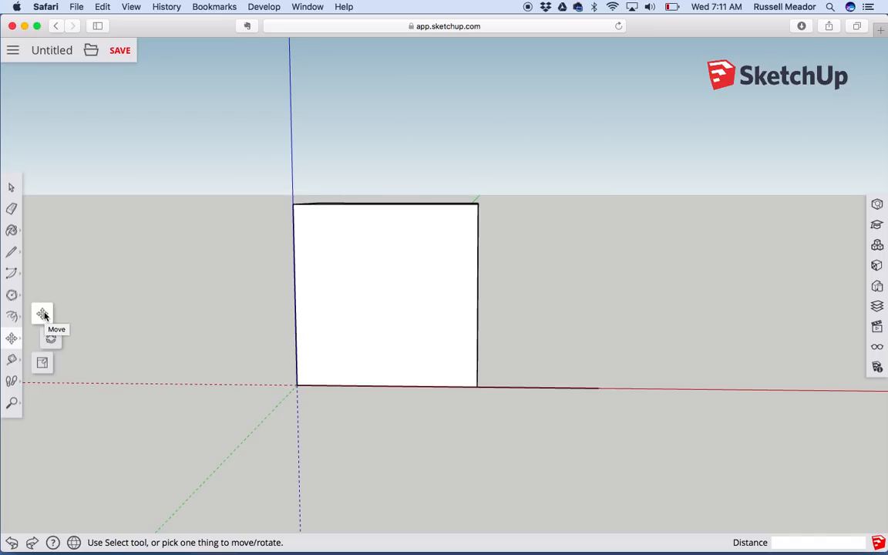
Delete the stray edge that extends from the box's lower corner along the red axis
{"action": "left_click", "coordinate": [11, 187]}
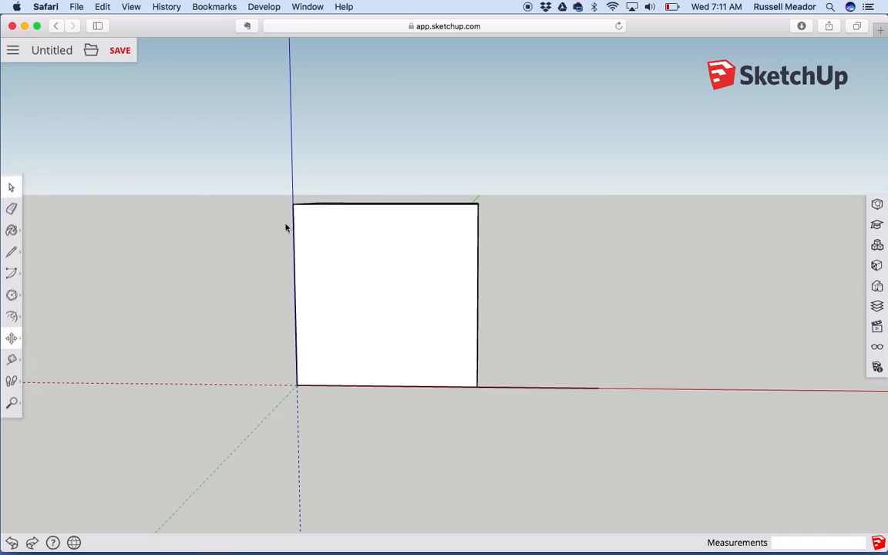
{"action": "left_click", "coordinate": [550, 389]}
{"action": "key", "text": "Delete"}
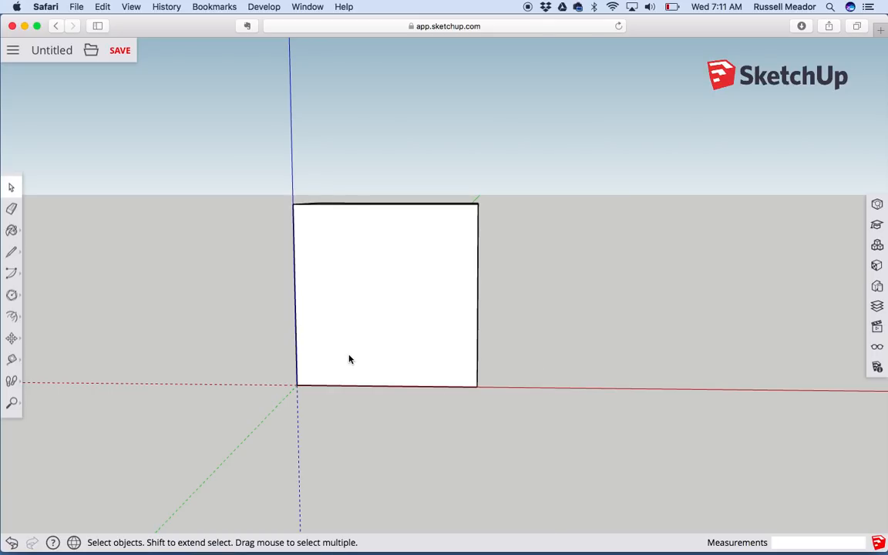
Try moving the box's front face by itself with the Move tool
{"action": "left_click", "coordinate": [12, 339]}
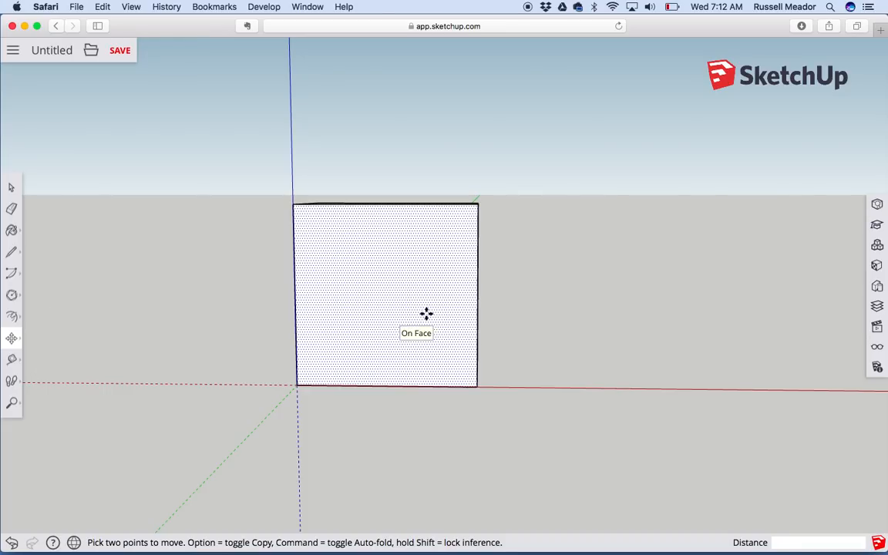
{"action": "left_click", "coordinate": [394, 318]}
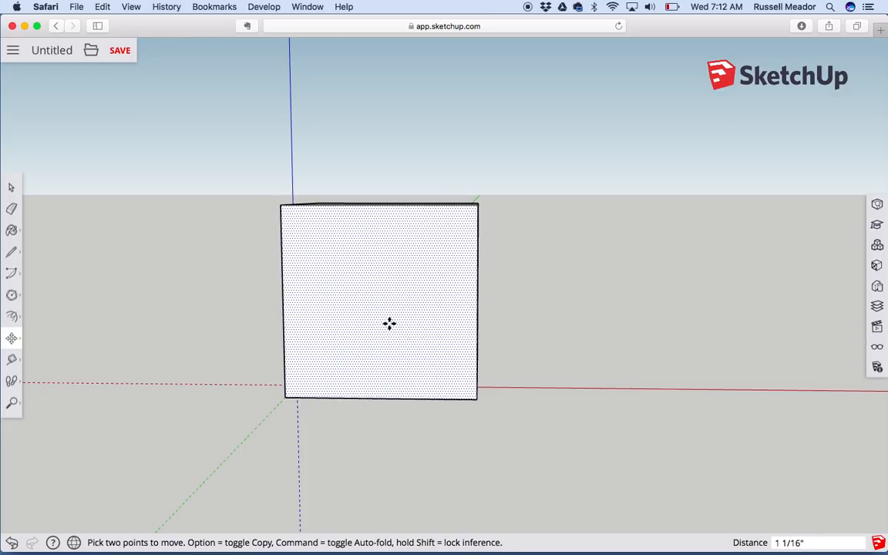
{"action": "left_click", "coordinate": [393, 322]}
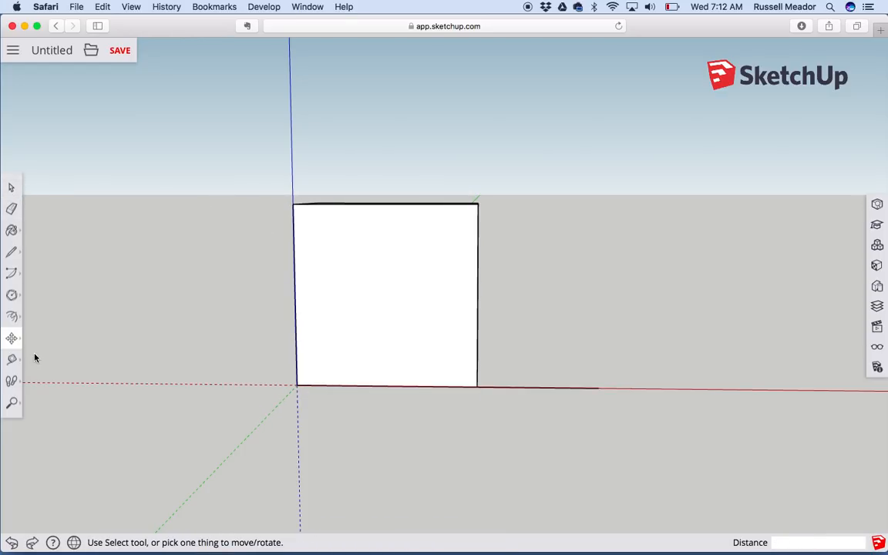
Delete the stray line running past the box along the red axis and select the entire box
{"action": "left_click", "coordinate": [13, 187]}
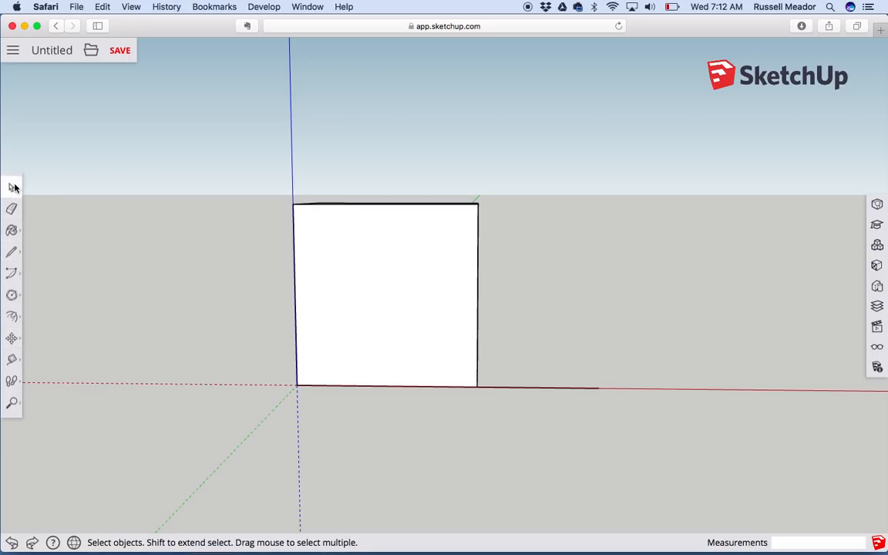
{"action": "left_click_drag", "start_coordinate": [207, 140], "coordinate": [555, 458]}
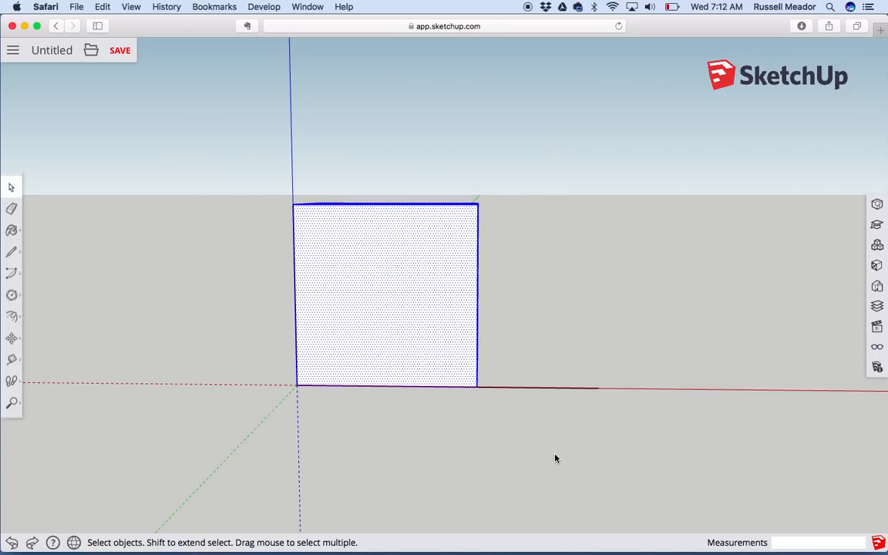
{"action": "left_click", "coordinate": [141, 256]}
{"action": "left_click_drag", "start_coordinate": [571, 324], "coordinate": [527, 436]}
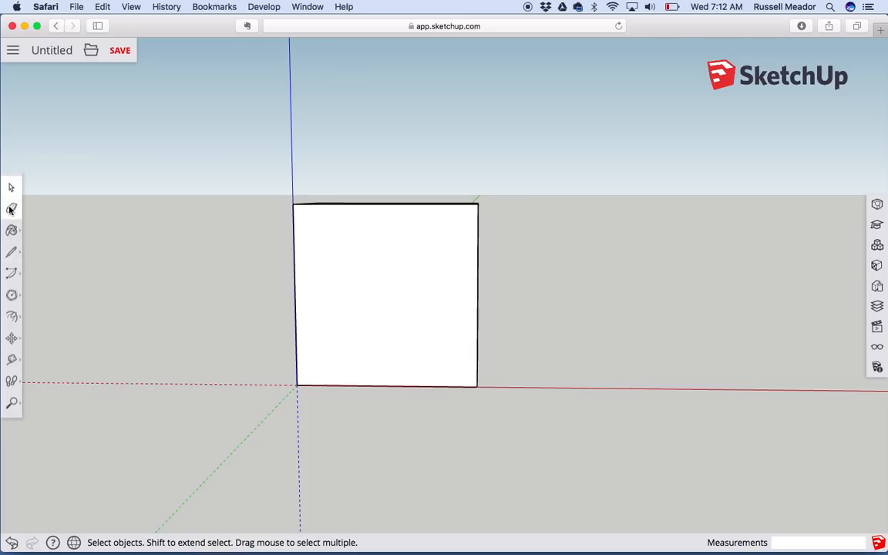
{"action": "left_click_drag", "start_coordinate": [214, 101], "coordinate": [561, 476]}
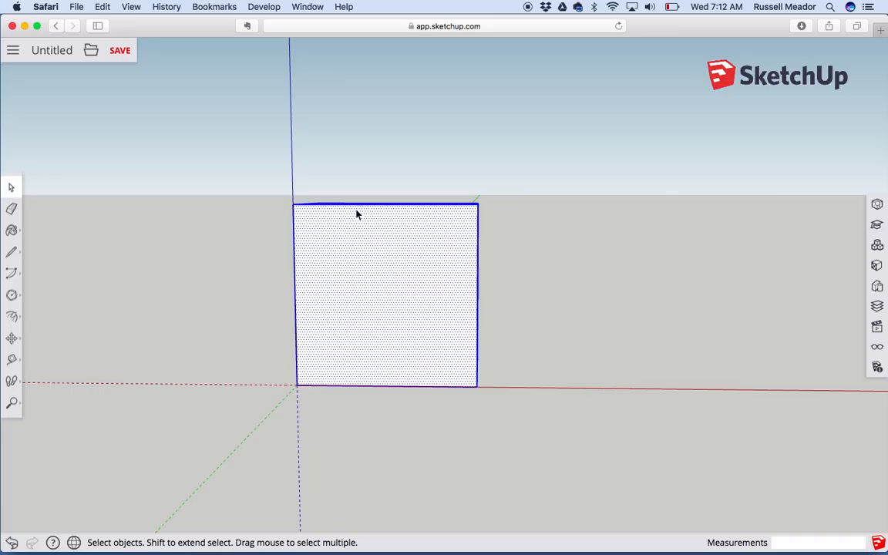
Move the entire selected box freely away from the origin with the Move tool
{"action": "left_click", "coordinate": [11, 401]}
{"action": "left_click", "coordinate": [43, 353]}
{"action": "left_click_drag", "start_coordinate": [124, 323], "coordinate": [340, 335]}
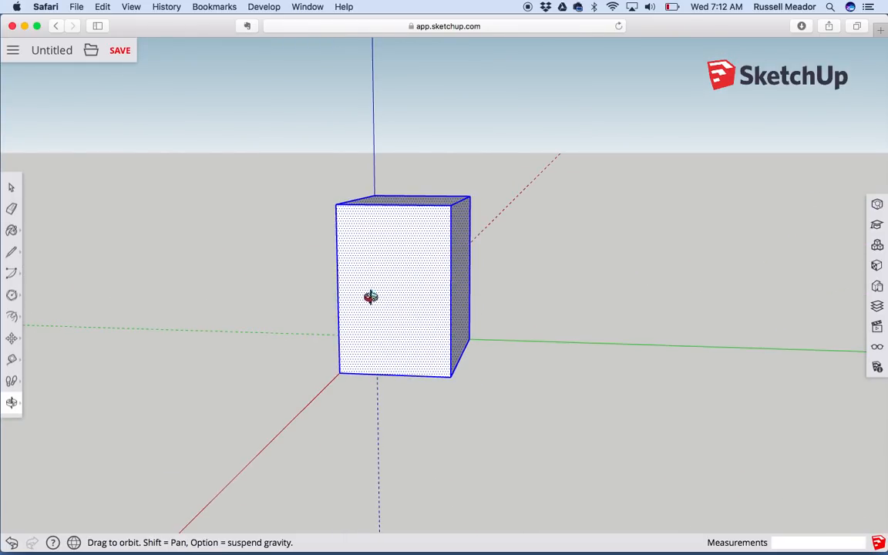
{"action": "left_click_drag", "start_coordinate": [266, 248], "coordinate": [223, 292]}
{"action": "left_click", "coordinate": [11, 337]}
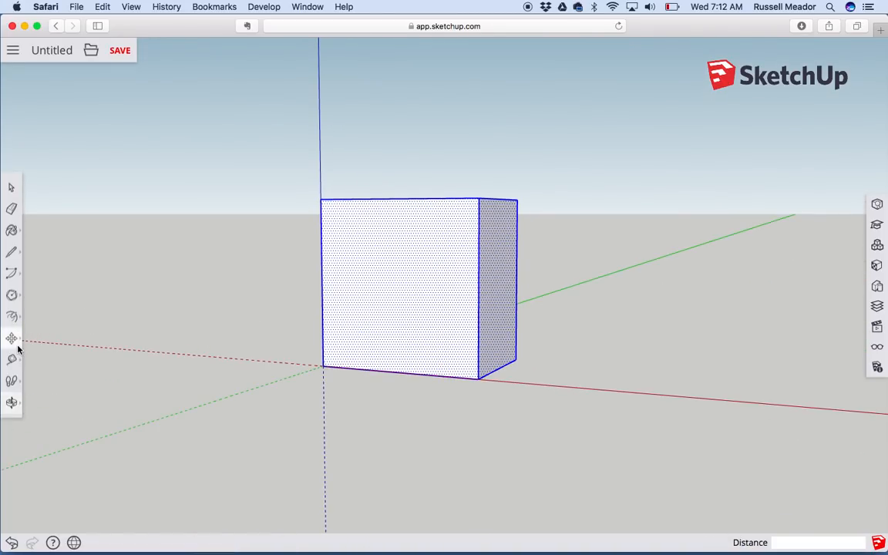
{"action": "left_click", "coordinate": [42, 311]}
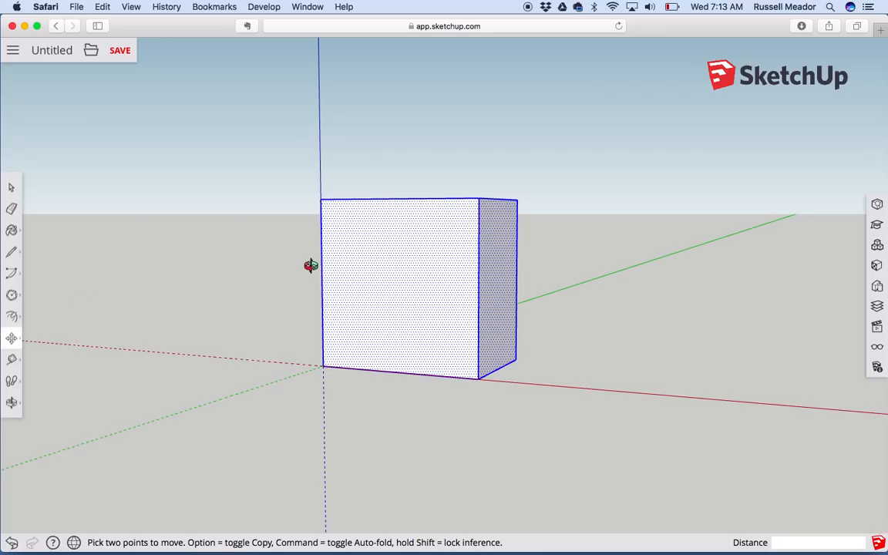
{"action": "left_click", "coordinate": [366, 268]}
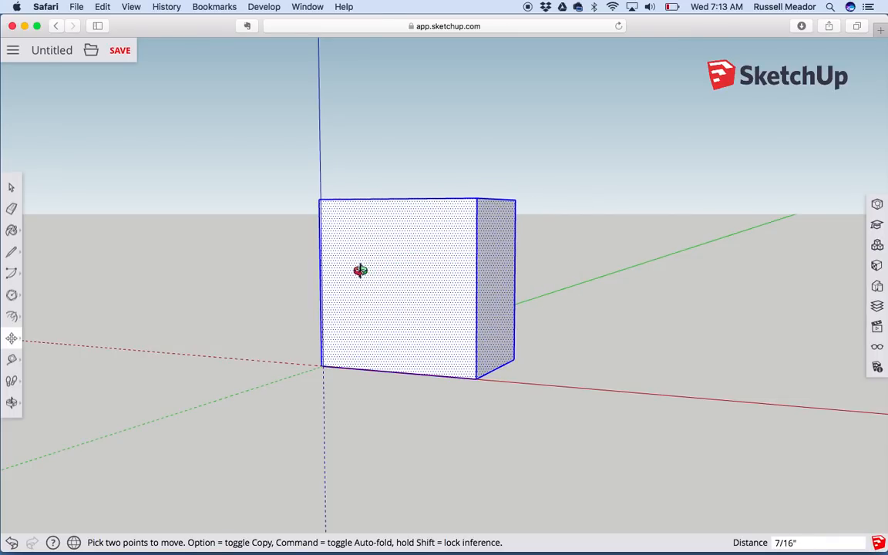
{"action": "left_click", "coordinate": [517, 215]}
{"action": "left_click", "coordinate": [627, 185]}
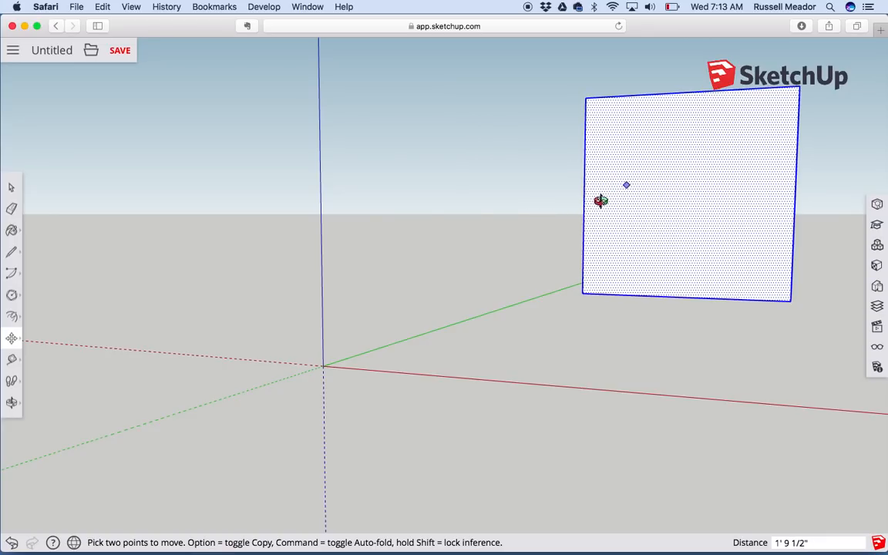
Move the box by its lower front corner onto the origin of the axes
{"action": "left_click", "coordinate": [582, 297]}
{"action": "left_click", "coordinate": [582, 294]}
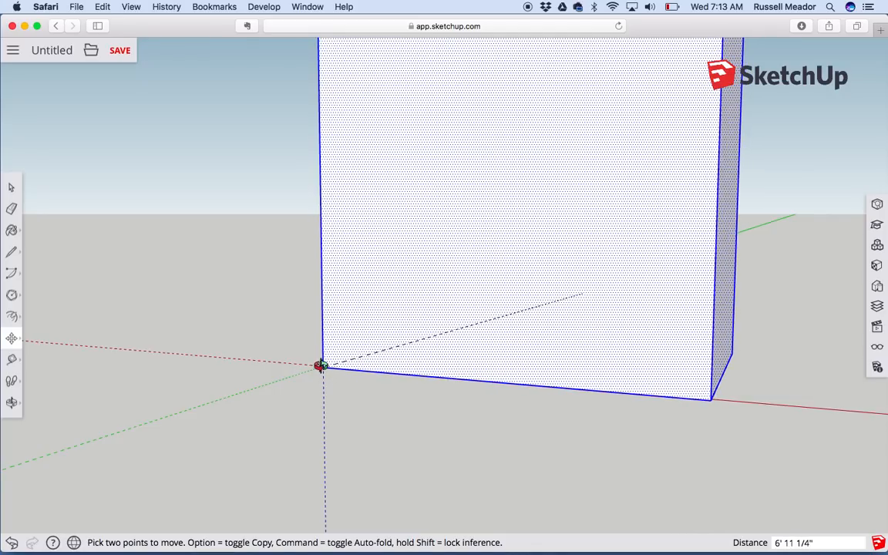
{"action": "left_click", "coordinate": [321, 366]}
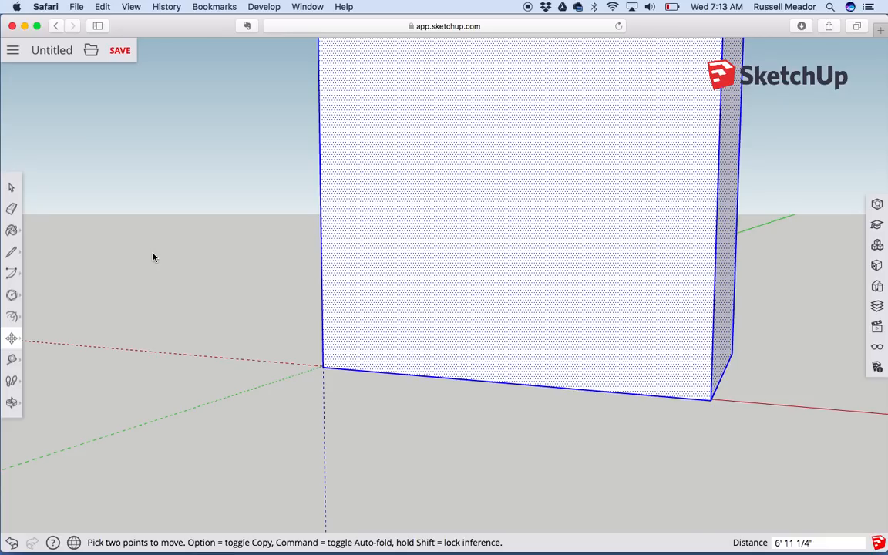
Rotate the box 90 degrees around the green axis, about its lower corner at the origin
{"action": "left_click", "coordinate": [14, 339]}
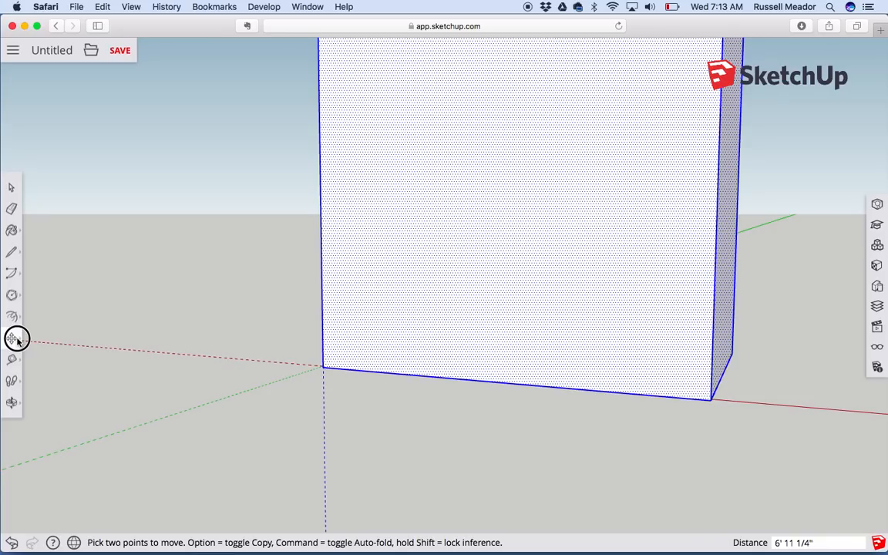
{"action": "mouse_move", "coordinate": [15, 339]}
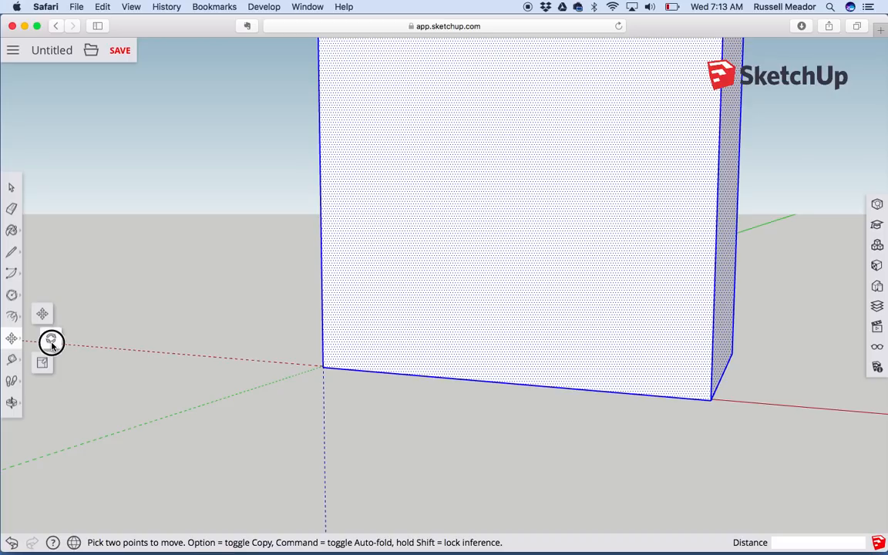
{"action": "left_click", "coordinate": [51, 342]}
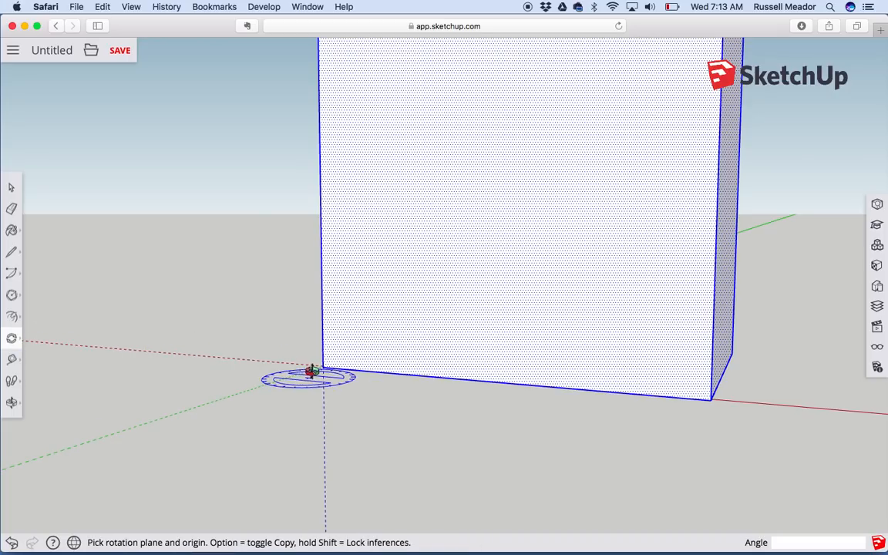
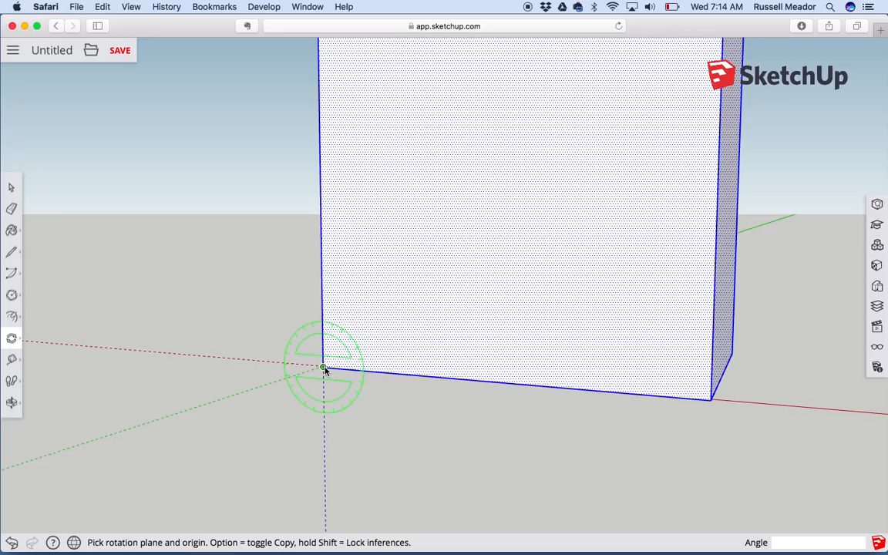
{"action": "left_click", "coordinate": [324, 368]}
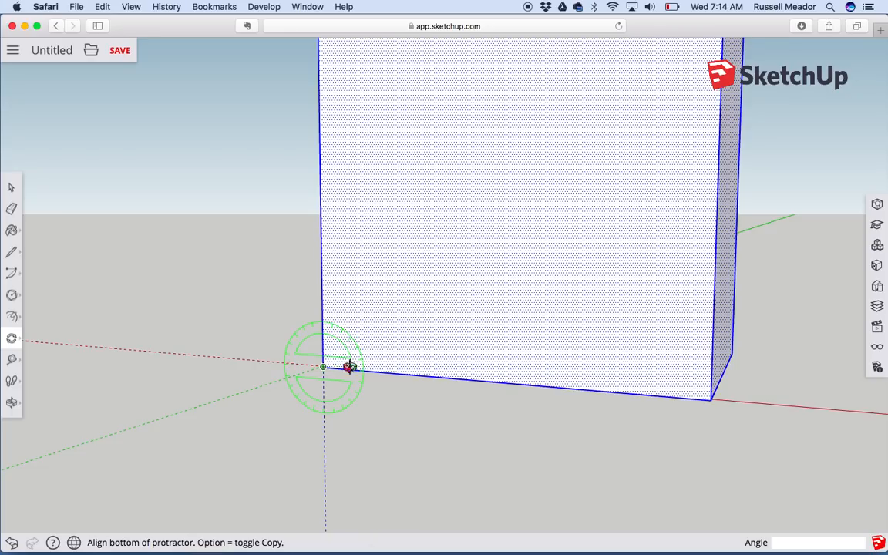
{"action": "left_click", "coordinate": [790, 393]}
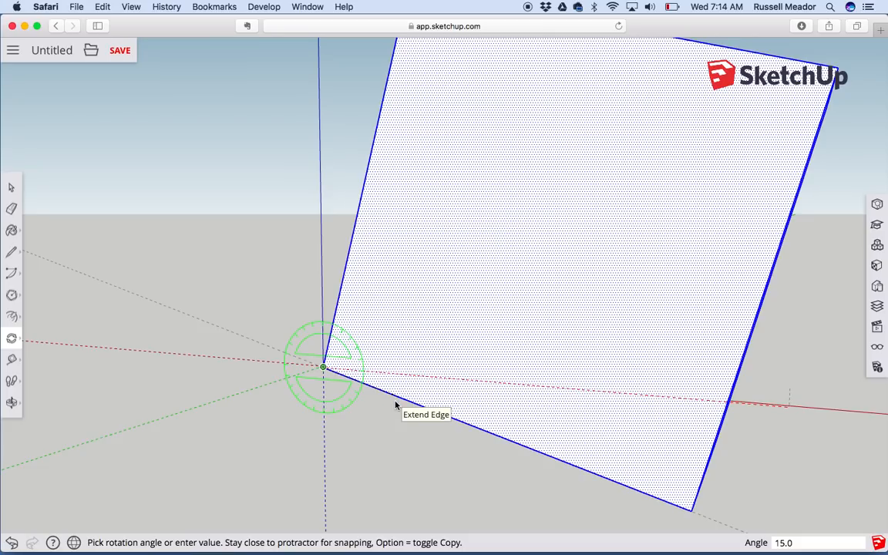
{"action": "type", "text": "90"}
{"action": "key", "text": "Return"}
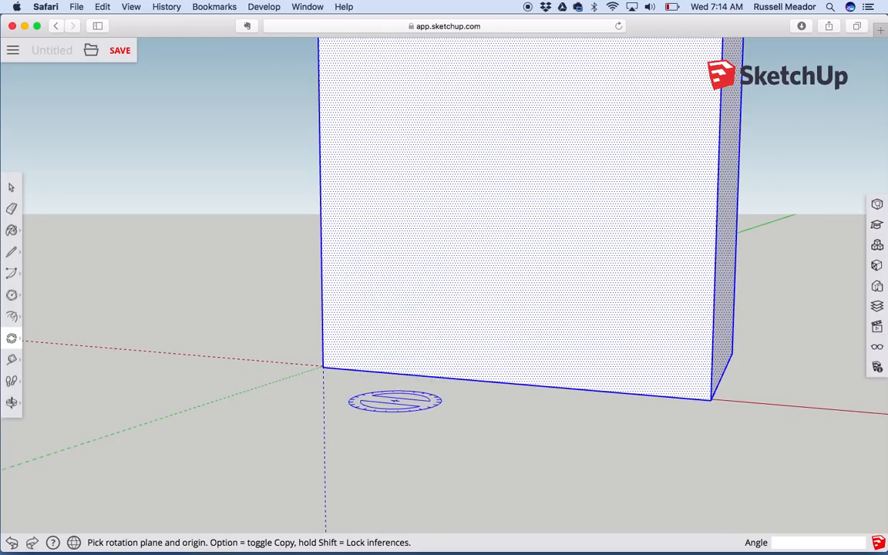
Rotate the box 180 degrees around the green axis, pivoting on its corner at the origin
{"action": "left_click", "coordinate": [323, 369]}
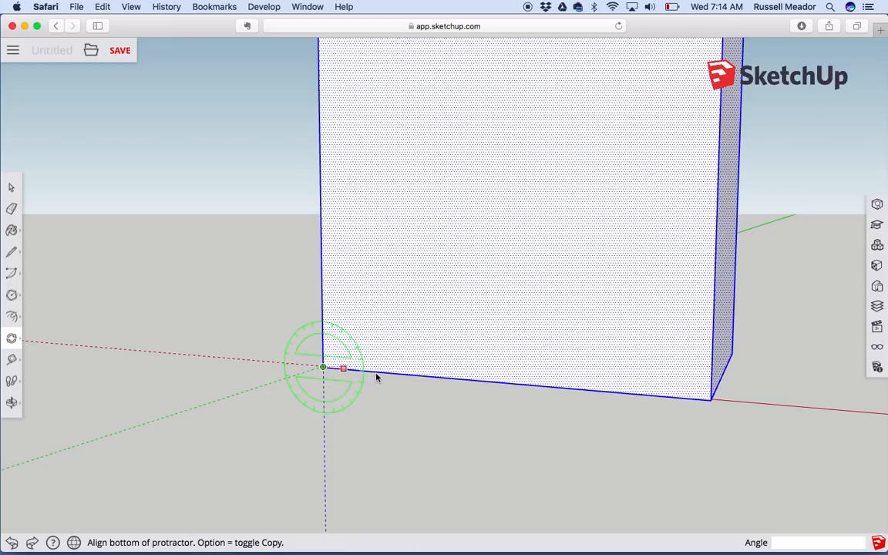
{"action": "left_click", "coordinate": [423, 370]}
{"action": "type", "text": "180"}
{"action": "key", "text": "Return"}
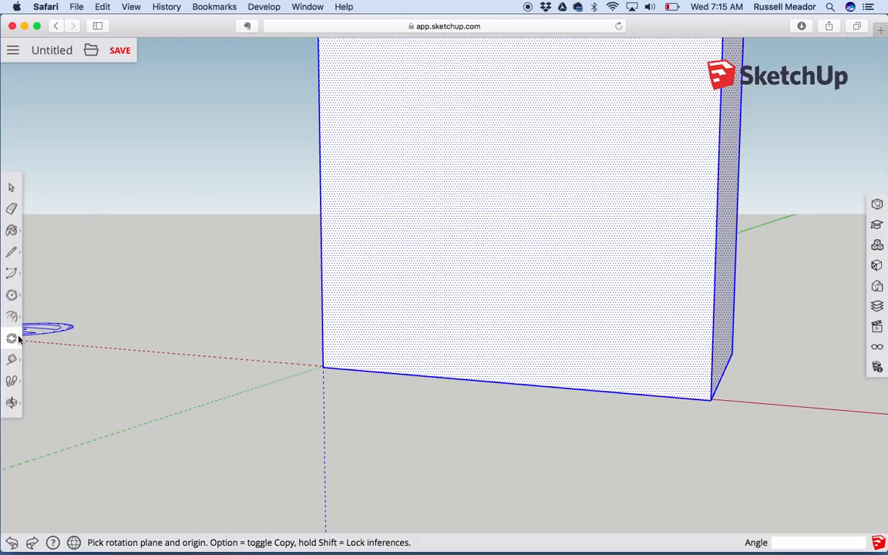
Try the Scale tool's middle face grips to stretch the box along the green and red axes
{"action": "mouse_move", "coordinate": [12, 337]}
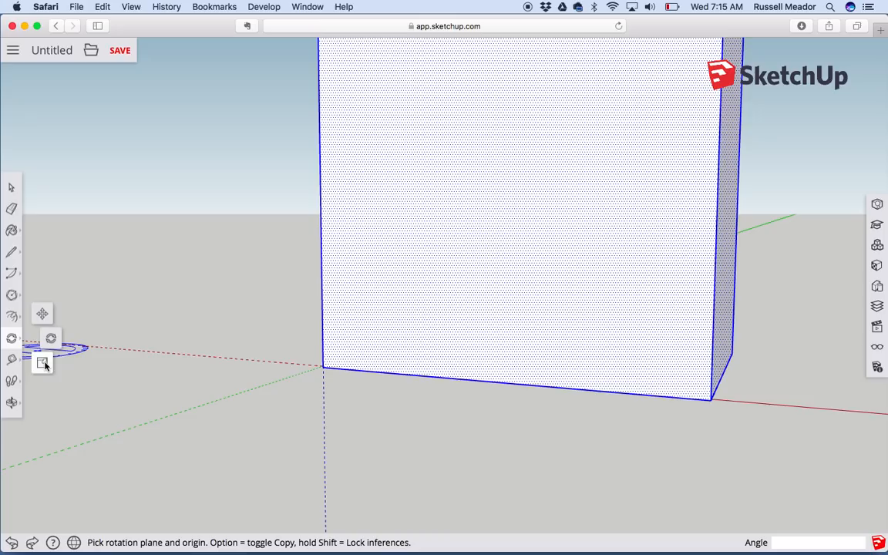
{"action": "left_click", "coordinate": [42, 364]}
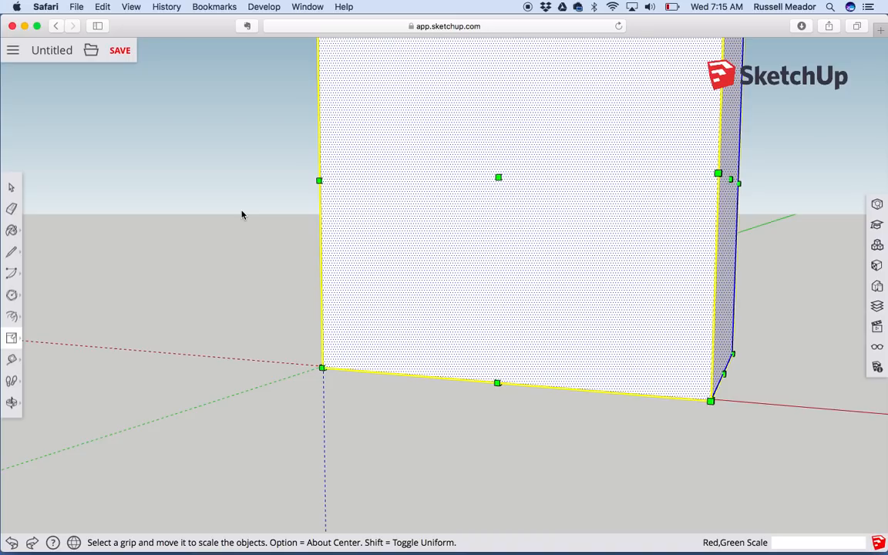
{"action": "left_click", "coordinate": [497, 177]}
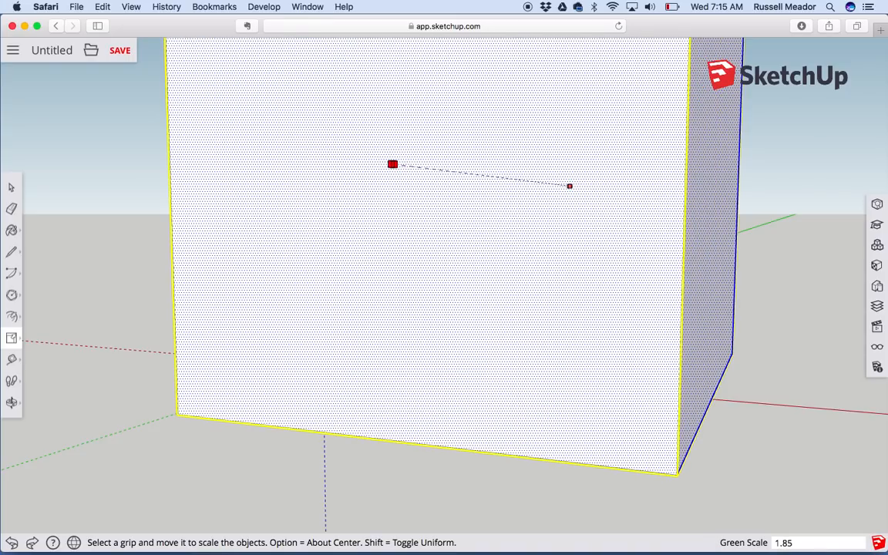
{"action": "key", "text": "Escape"}
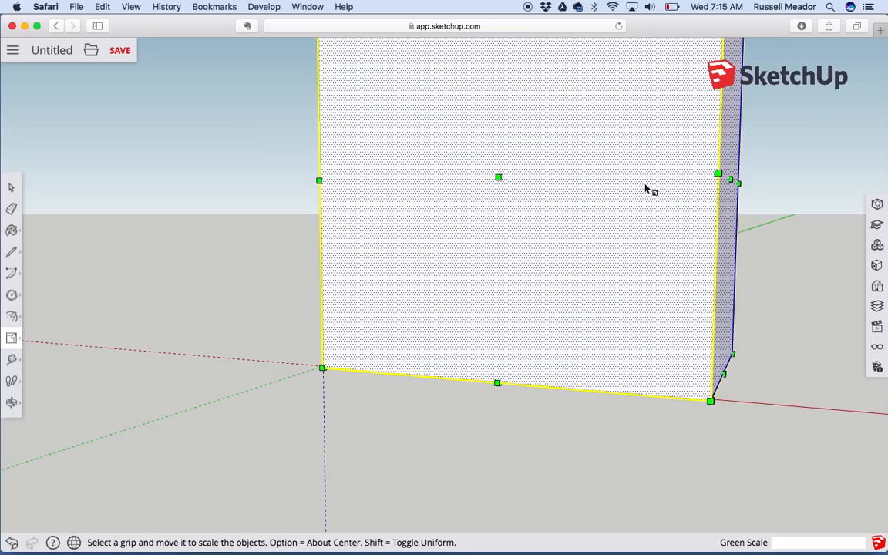
{"action": "left_click", "coordinate": [728, 179]}
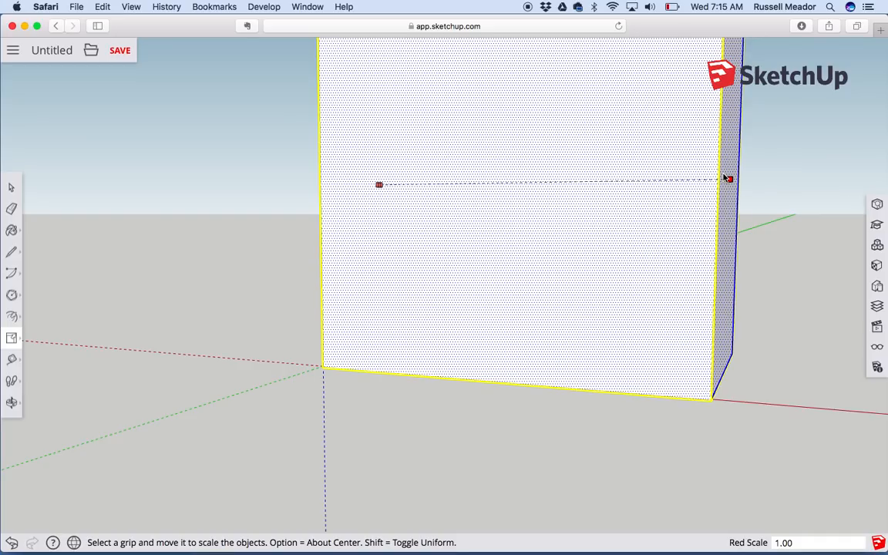
Undo the trial moves of the box
{"action": "key", "text": "super+z"}
{"action": "key", "text": "super+z"}
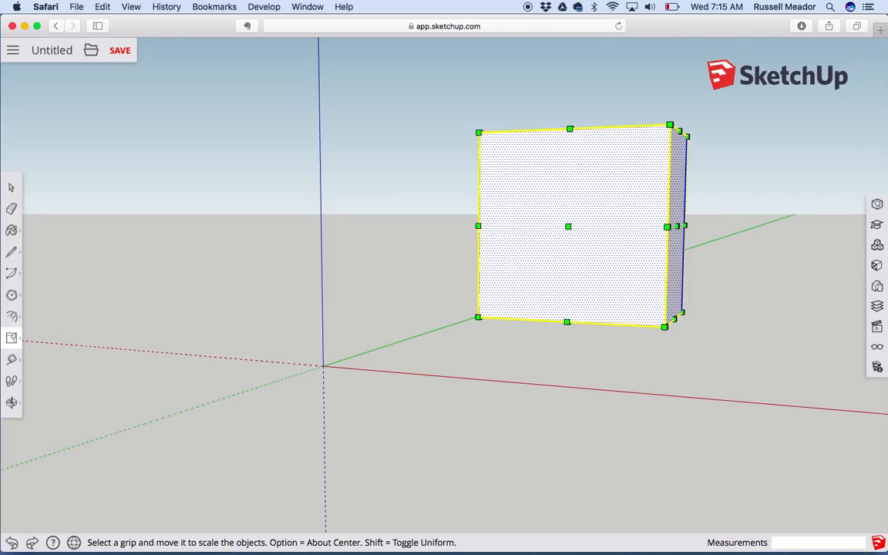
{"action": "key", "text": "super+z"}
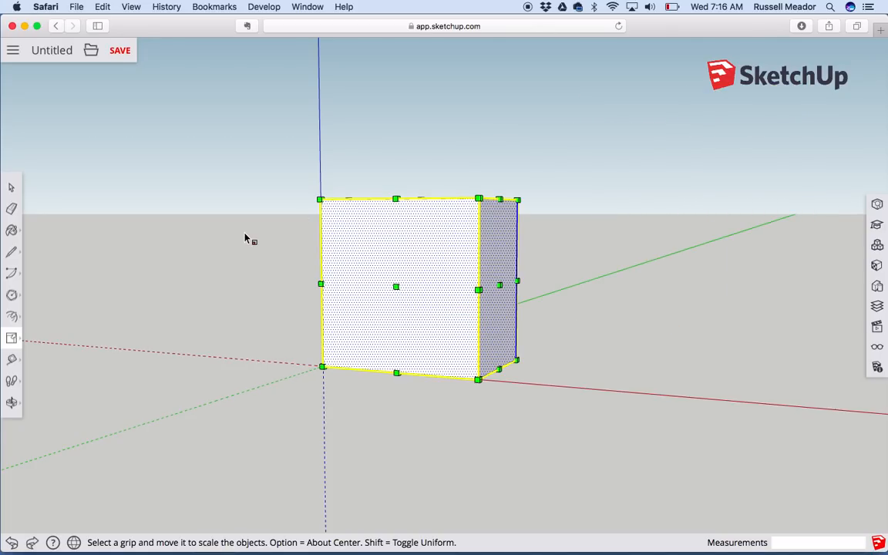
{"action": "left_click", "coordinate": [107, 302]}
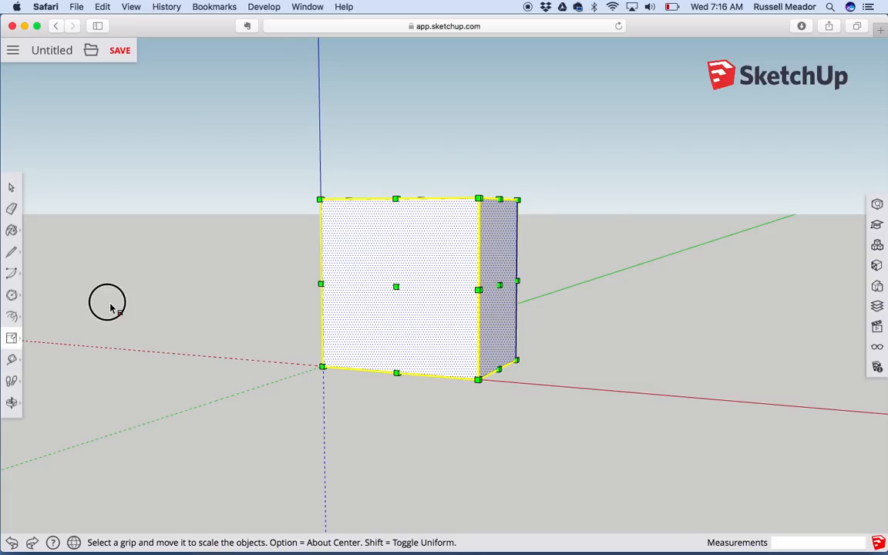
Start the Tape Measure tool and dismiss the low battery notification
{"action": "left_click", "coordinate": [10, 358]}
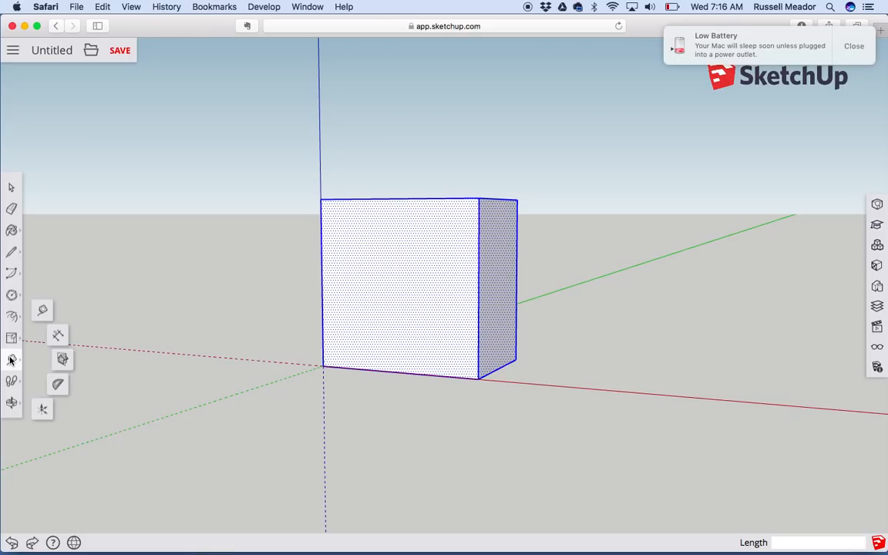
{"action": "left_click", "coordinate": [856, 69]}
{"action": "left_click", "coordinate": [857, 52]}
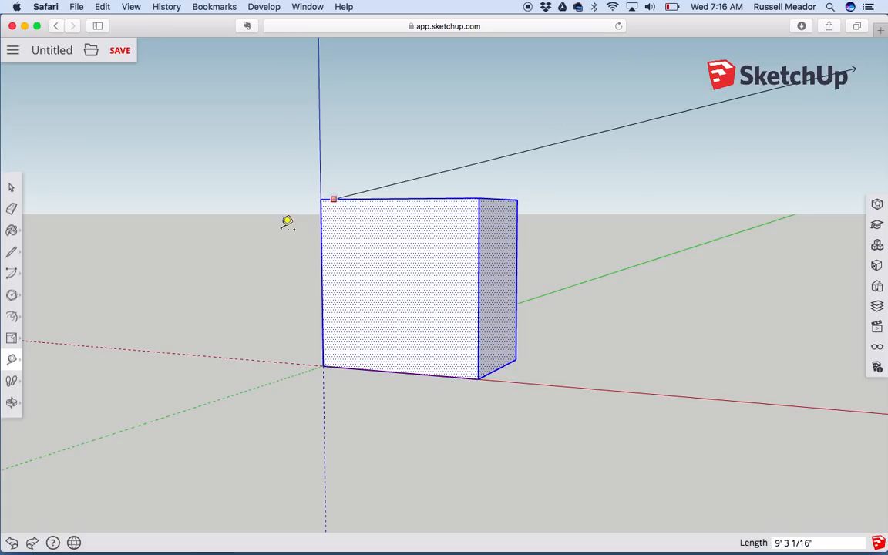
Measure the box's width, height and depth with the Tape Measure tool, from corner to corner
{"action": "left_click", "coordinate": [11, 359]}
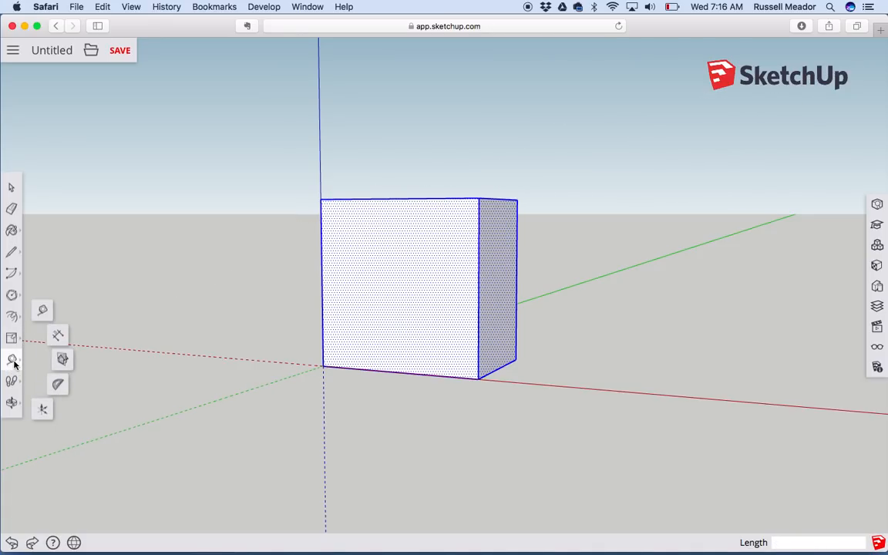
{"action": "left_click", "coordinate": [43, 311]}
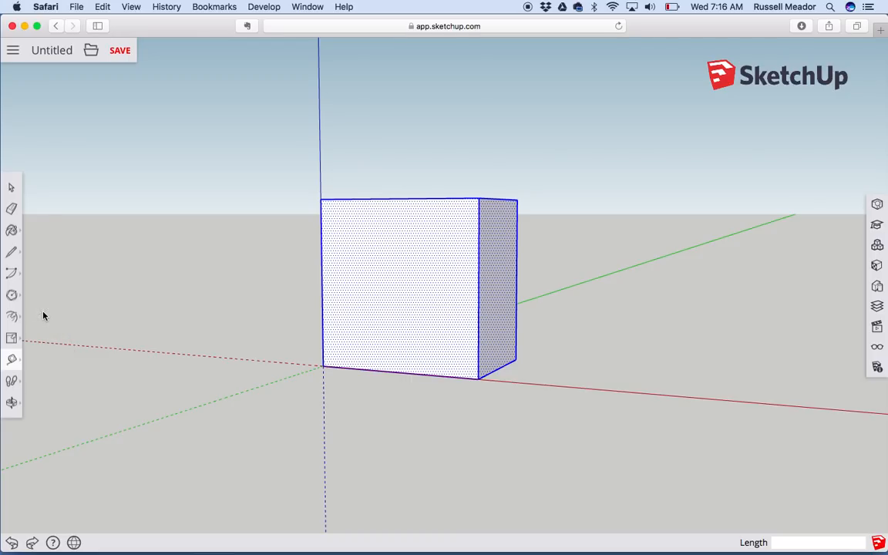
{"action": "left_click", "coordinate": [11, 359]}
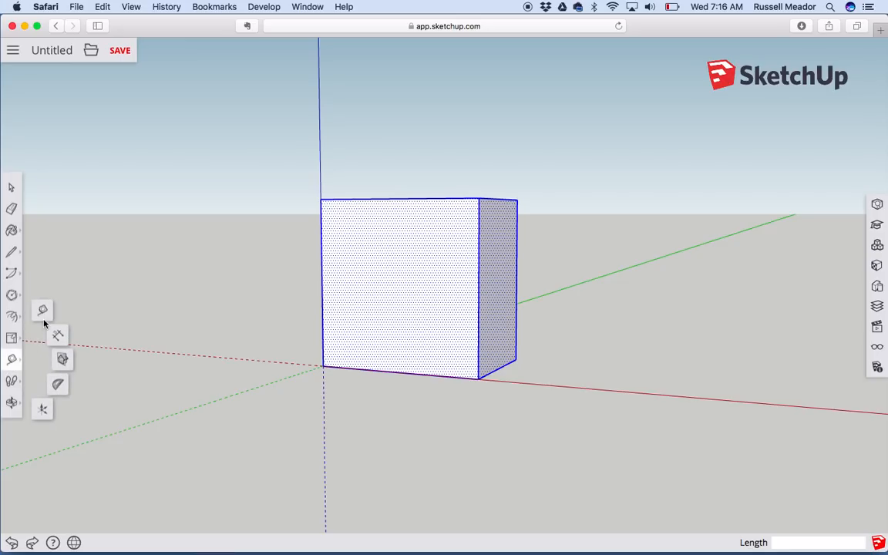
{"action": "left_click", "coordinate": [43, 316]}
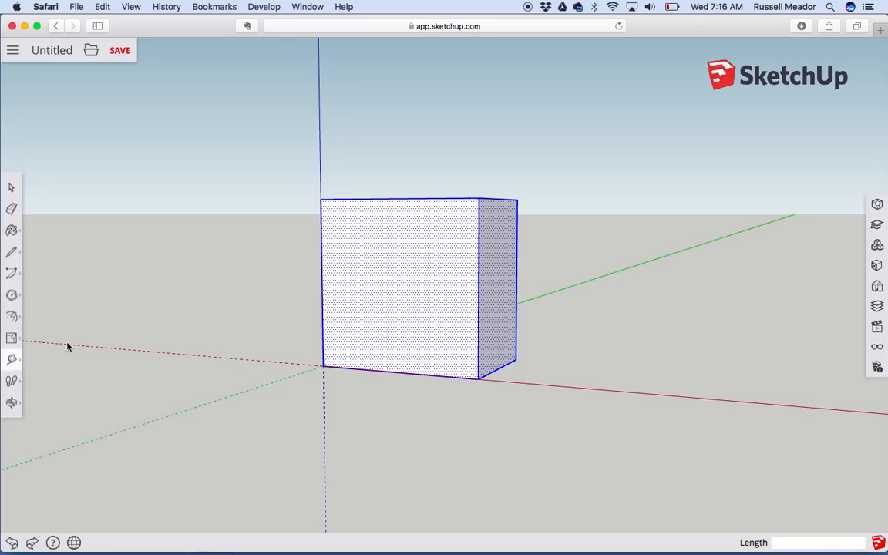
{"action": "left_click", "coordinate": [322, 365]}
{"action": "left_click", "coordinate": [478, 377]}
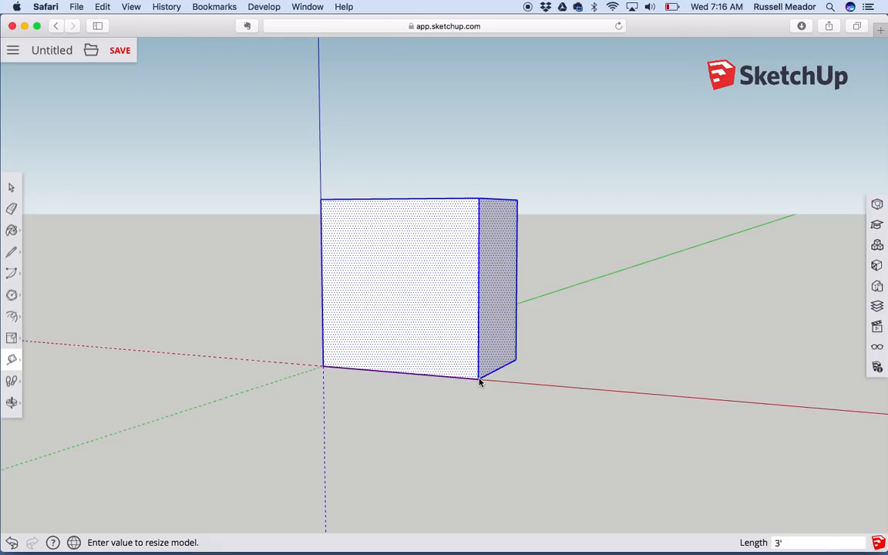
{"action": "left_click", "coordinate": [321, 199]}
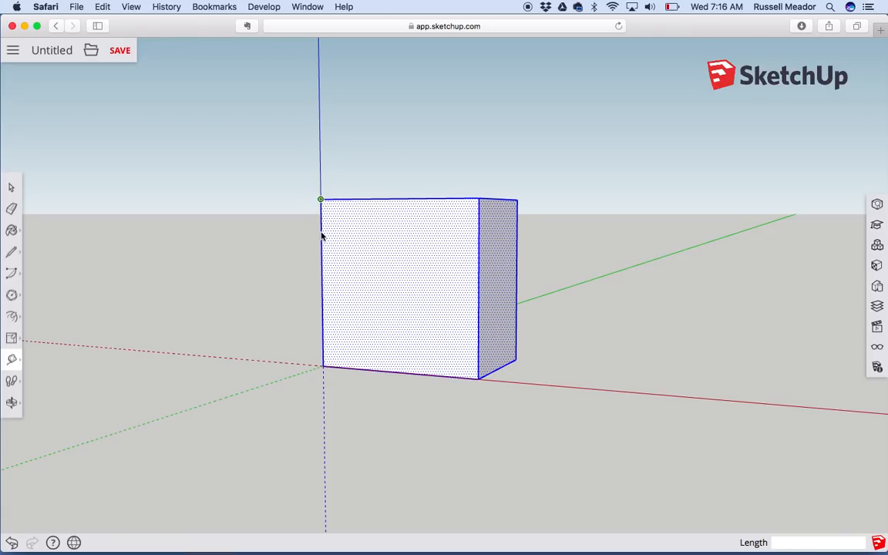
{"action": "left_click", "coordinate": [324, 364]}
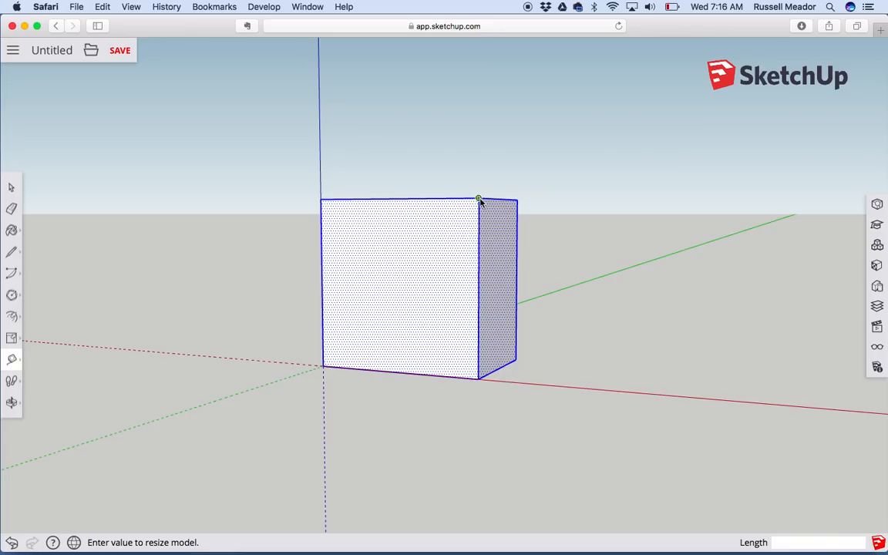
{"action": "left_click", "coordinate": [497, 188]}
{"action": "left_click", "coordinate": [517, 199]}
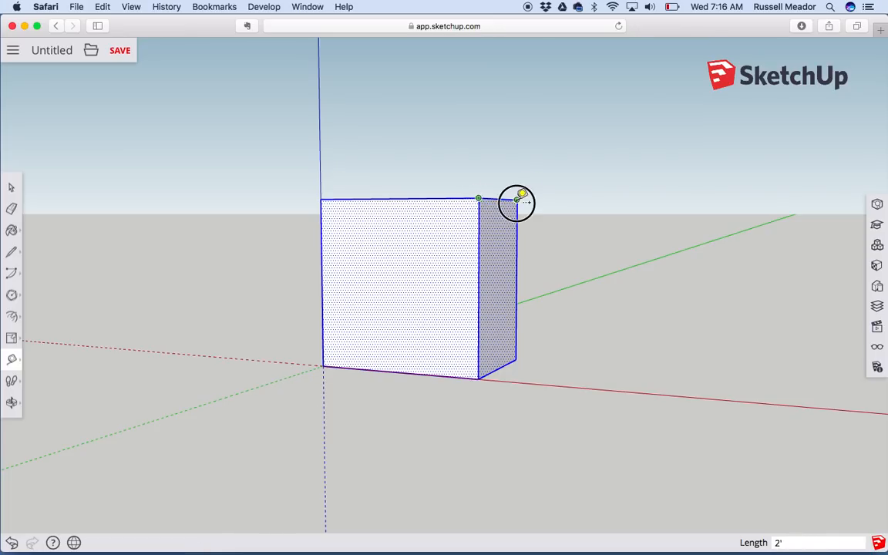
Dimension the width of the box's front bottom edge, placing the dimension below the box
{"action": "left_click", "coordinate": [11, 359]}
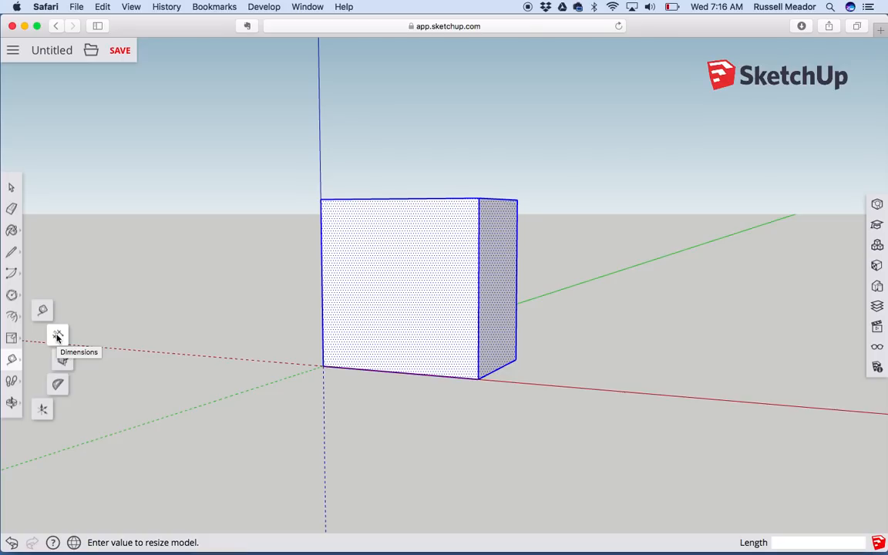
{"action": "left_click", "coordinate": [57, 337]}
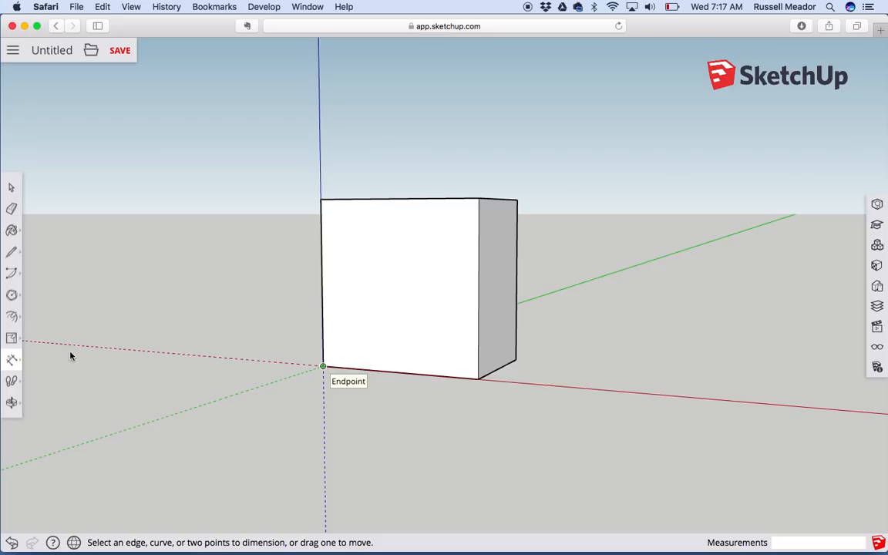
{"action": "left_click", "coordinate": [9, 361]}
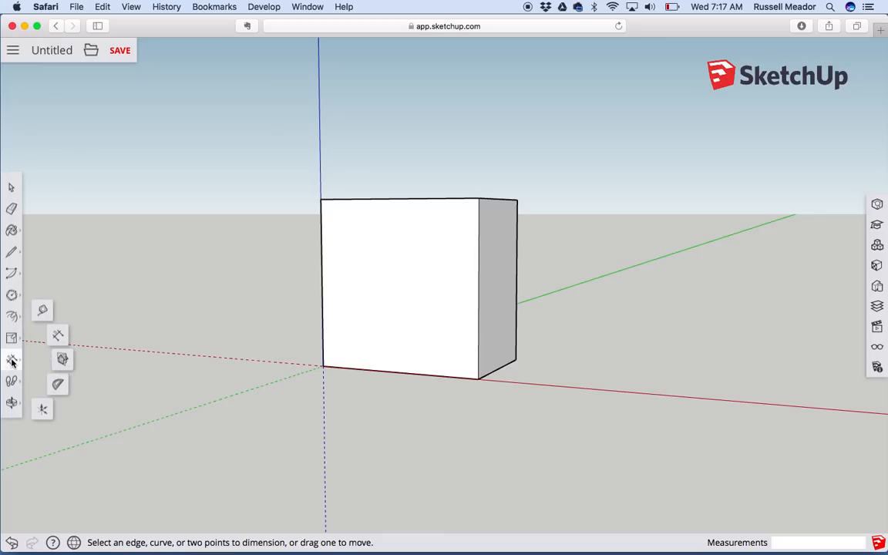
{"action": "left_click", "coordinate": [58, 336]}
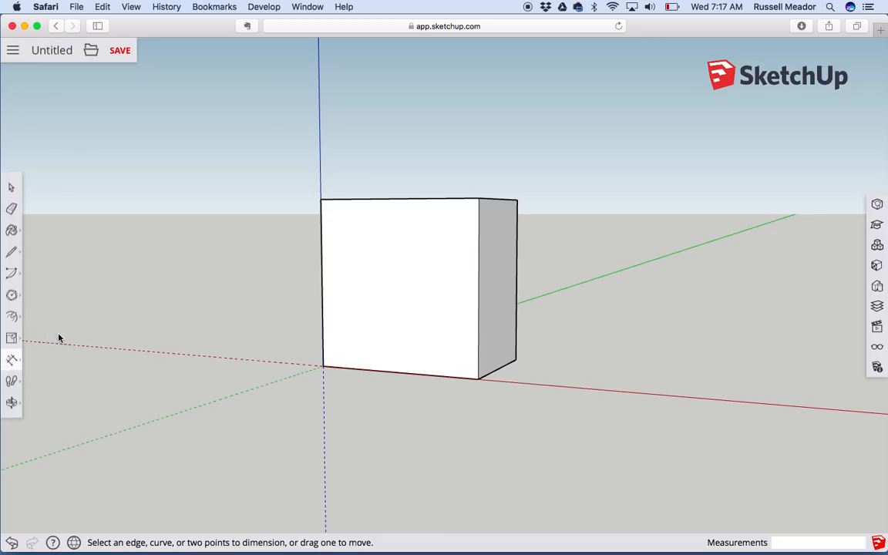
{"action": "left_click", "coordinate": [323, 367]}
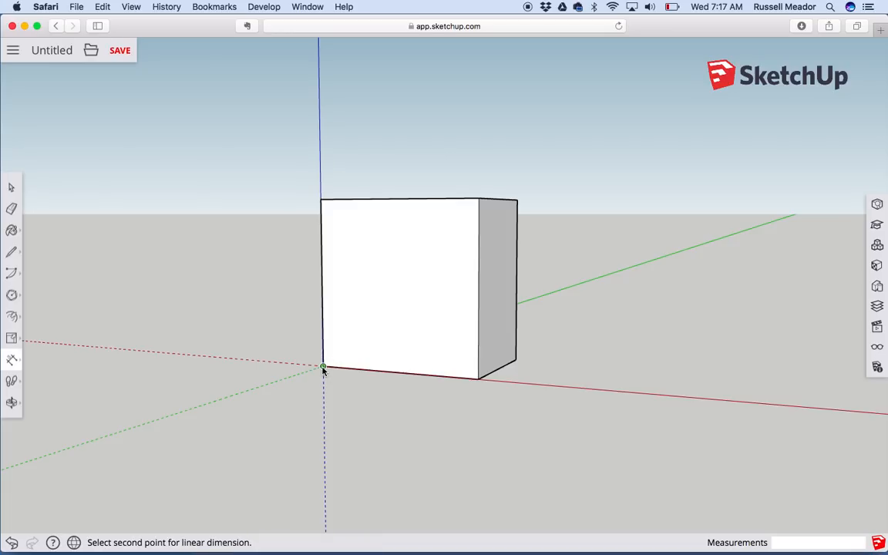
{"action": "left_click", "coordinate": [478, 380]}
{"action": "left_click", "coordinate": [475, 431]}
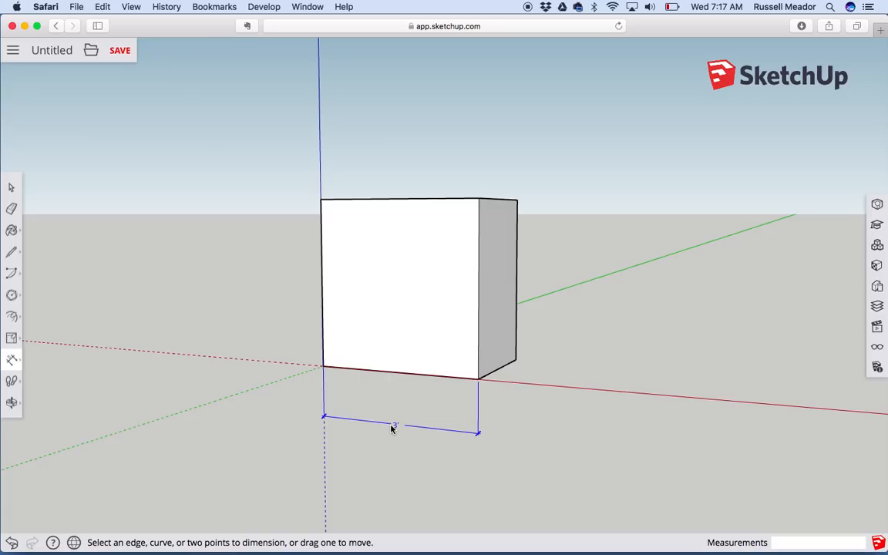
Dimension the box's depth along the side face's bottom edge and its height along the rear vertical edge
{"action": "left_click", "coordinate": [477, 379]}
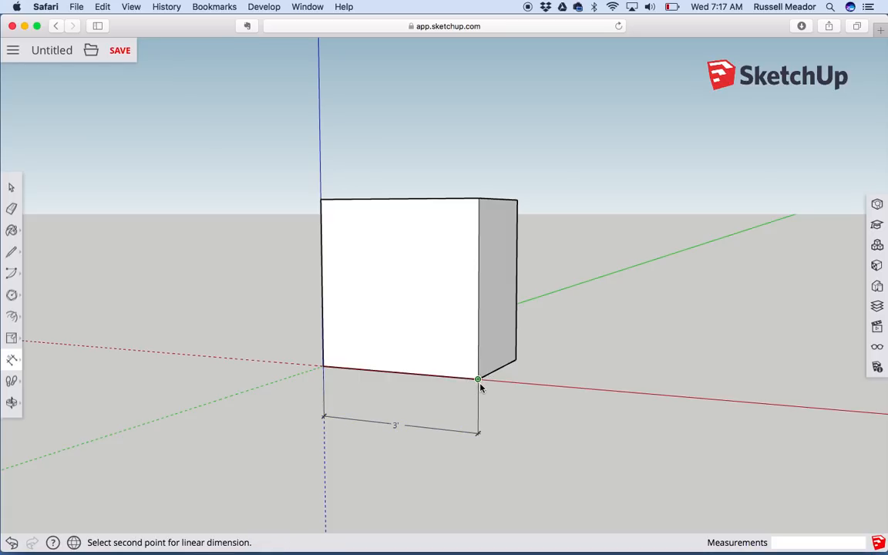
{"action": "left_click", "coordinate": [515, 360]}
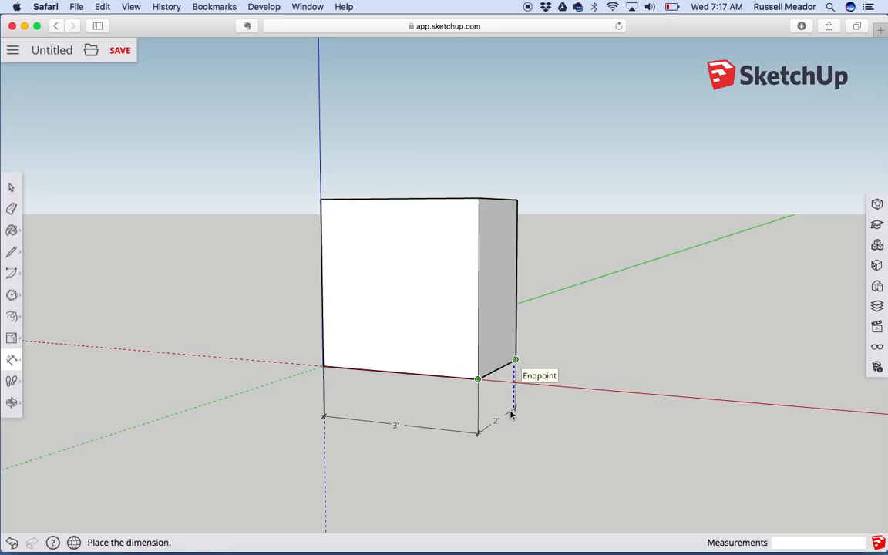
{"action": "left_click", "coordinate": [512, 413]}
{"action": "left_click", "coordinate": [515, 361]}
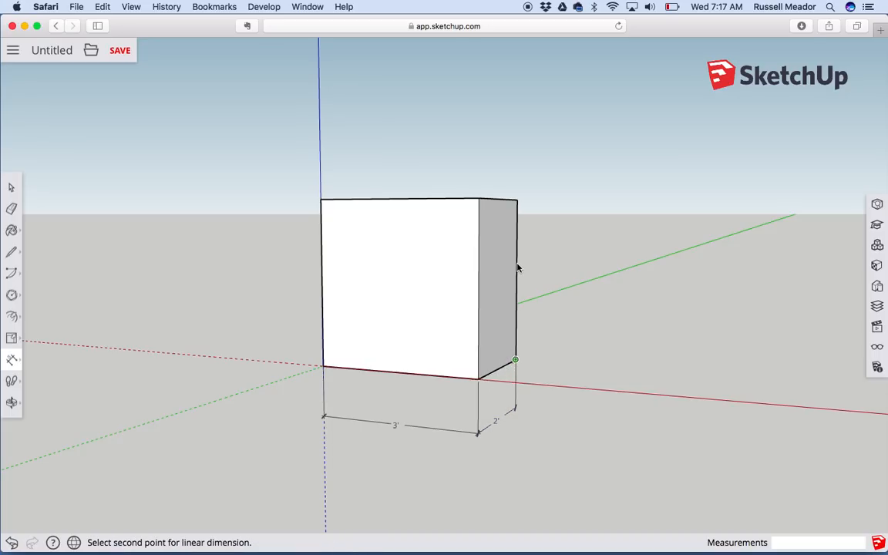
{"action": "left_click", "coordinate": [516, 200]}
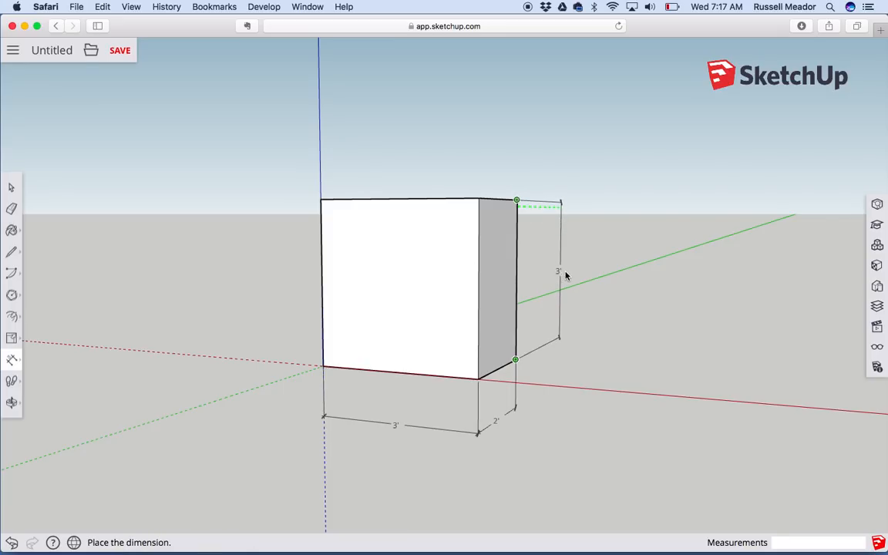
{"action": "left_click", "coordinate": [552, 348]}
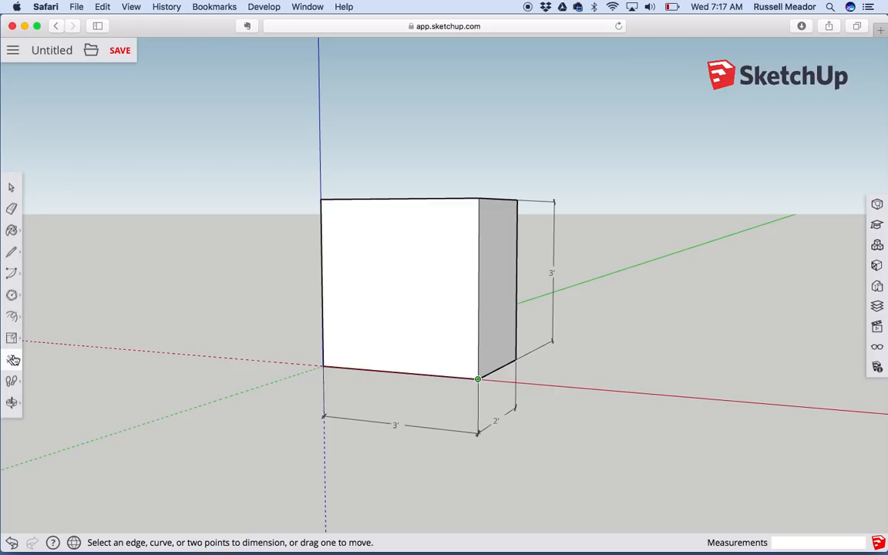
Undo the width, depth and height dimensions on the box and clear the selection
{"action": "key", "text": "super+z"}
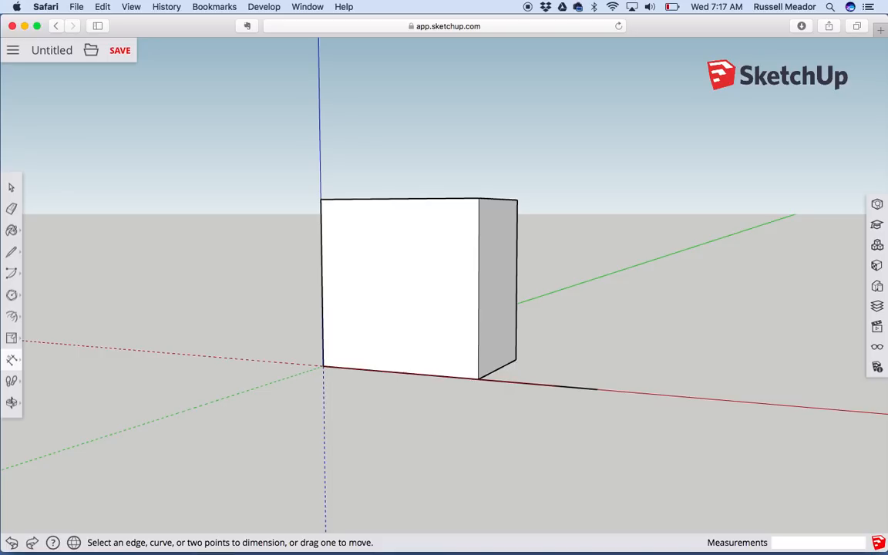
{"action": "key", "text": "super+z"}
{"action": "left_click", "coordinate": [12, 187]}
{"action": "left_click", "coordinate": [547, 472]}
{"action": "left_click_drag", "start_coordinate": [546, 471], "coordinate": [546, 472]}
{"action": "key", "text": "Delete"}
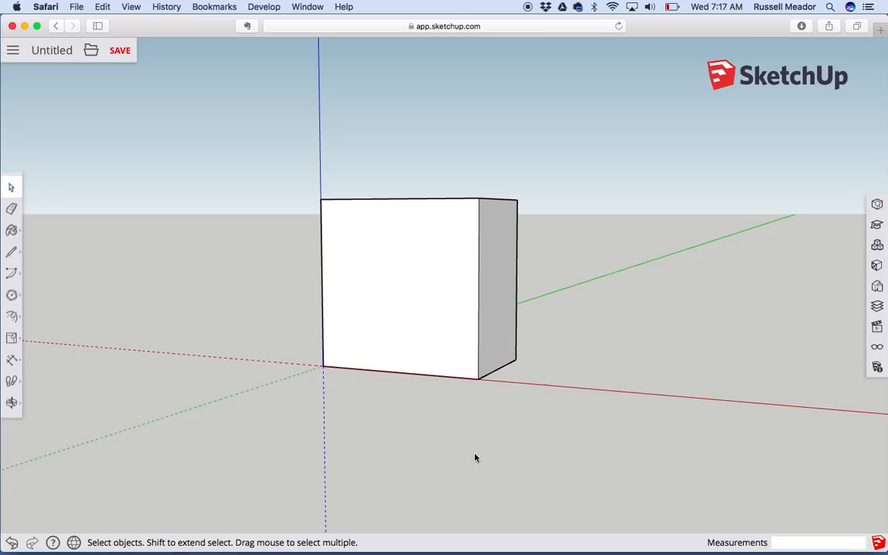
Measure the front face's corner angle at the origin twice with the Protractor, from the vertical edge to the bottom edge, leaving a guide
{"action": "left_click", "coordinate": [12, 359]}
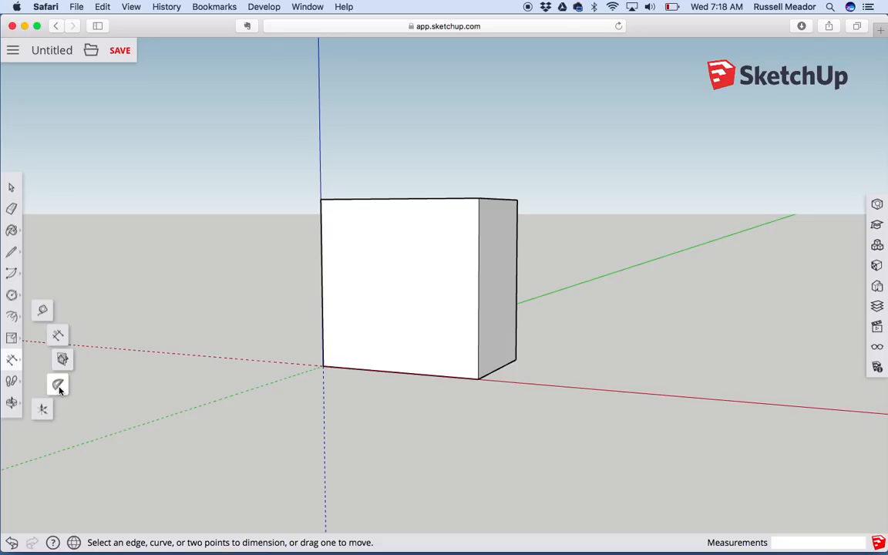
{"action": "left_click", "coordinate": [58, 384]}
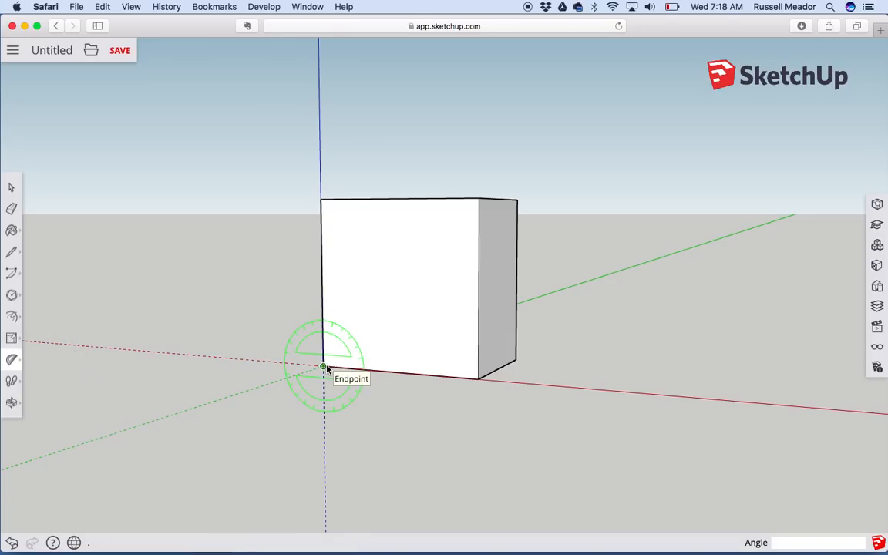
{"action": "left_click", "coordinate": [324, 366]}
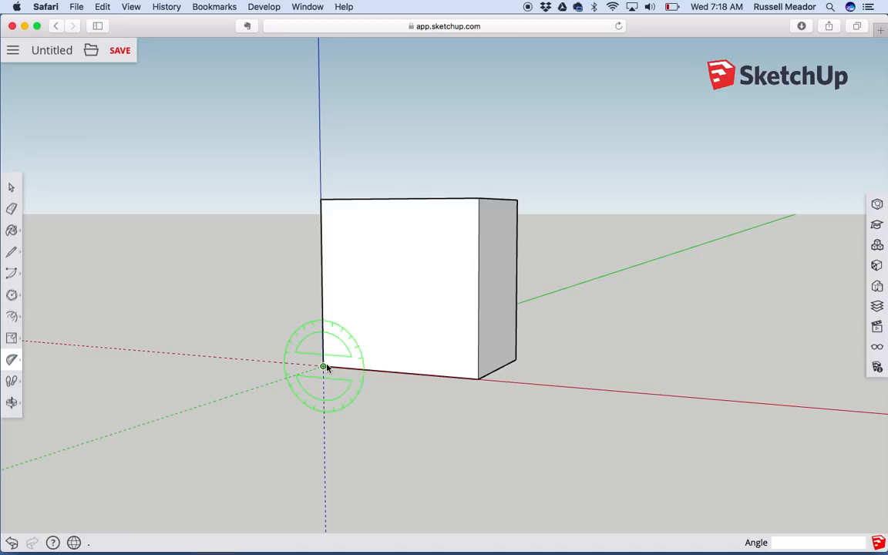
{"action": "left_click", "coordinate": [321, 200]}
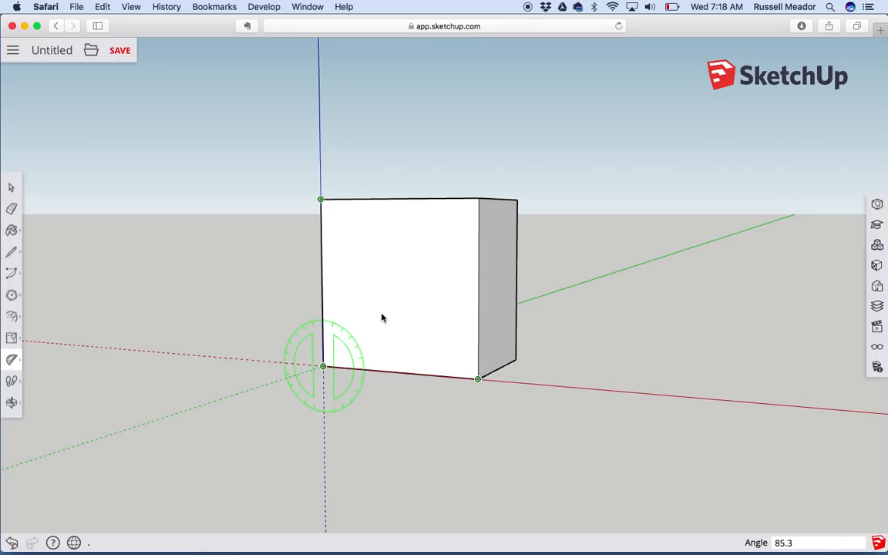
{"action": "left_click", "coordinate": [477, 379]}
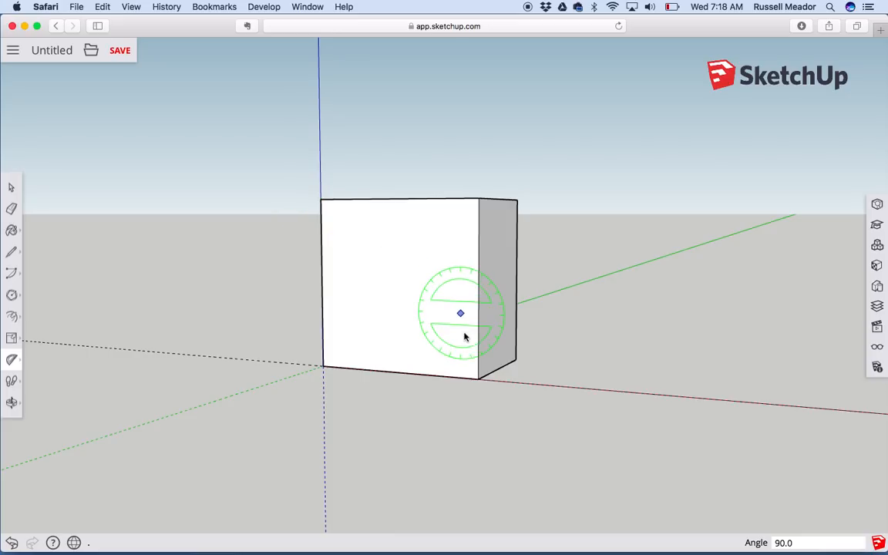
{"action": "left_click", "coordinate": [324, 366]}
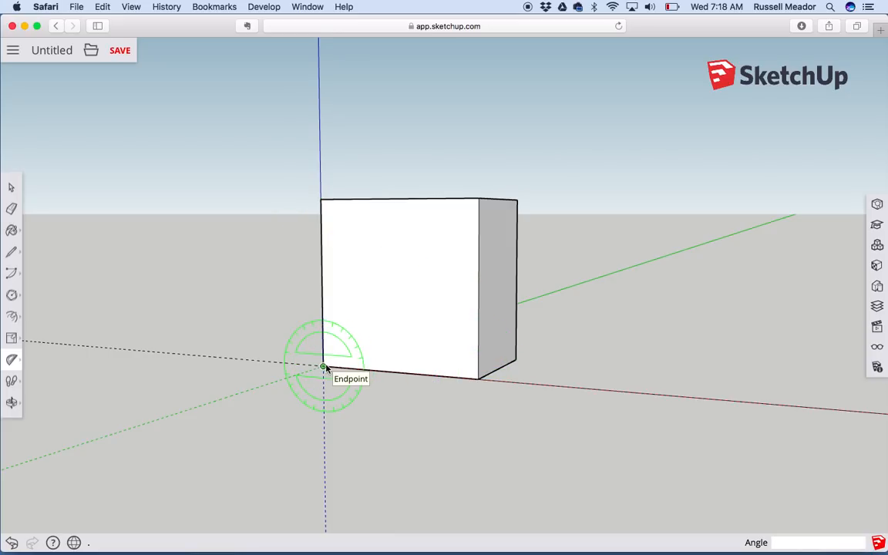
{"action": "left_click", "coordinate": [321, 200]}
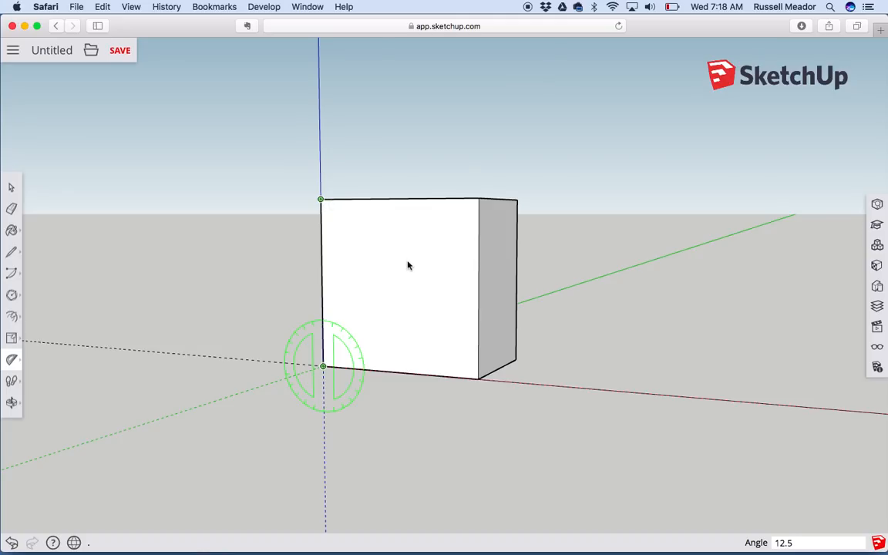
{"action": "left_click", "coordinate": [477, 381]}
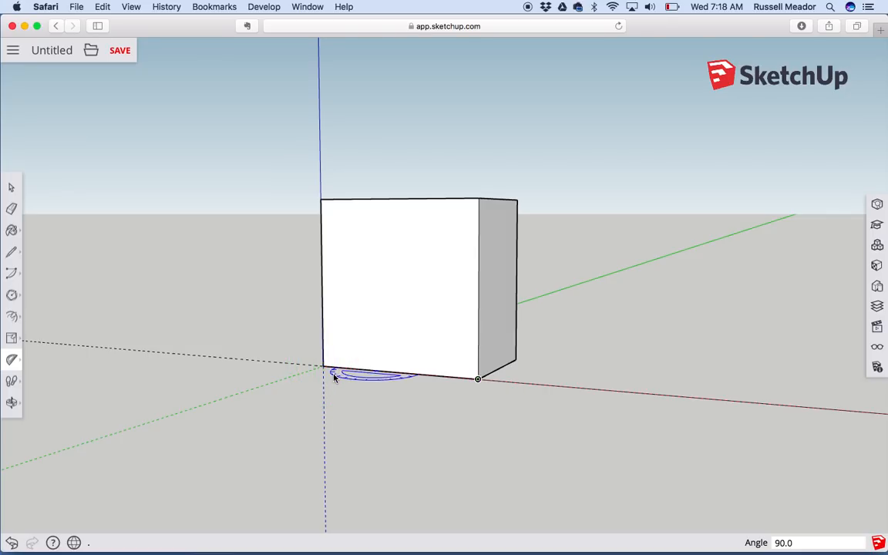
Try a Protractor guide at 45 degrees from the origin through the front face's opposite upper corner, and undo it
{"action": "left_click", "coordinate": [323, 366]}
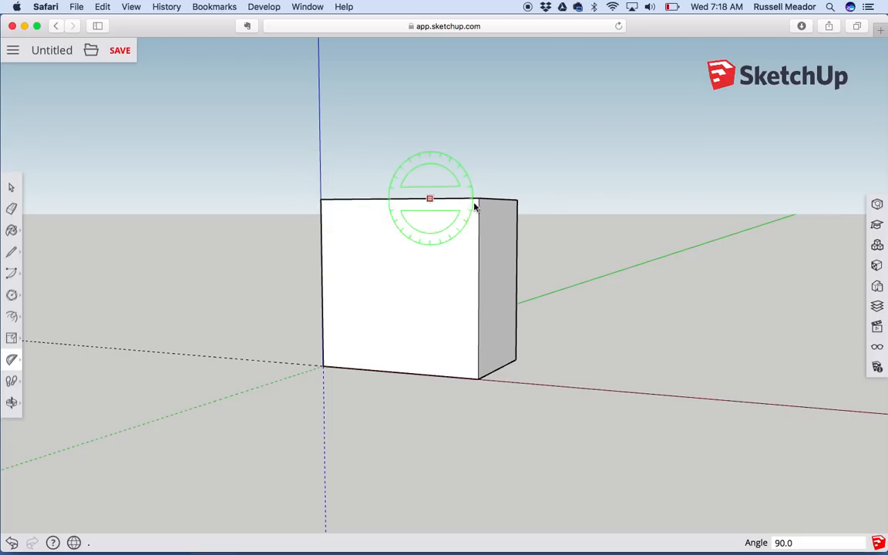
{"action": "left_click", "coordinate": [323, 366]}
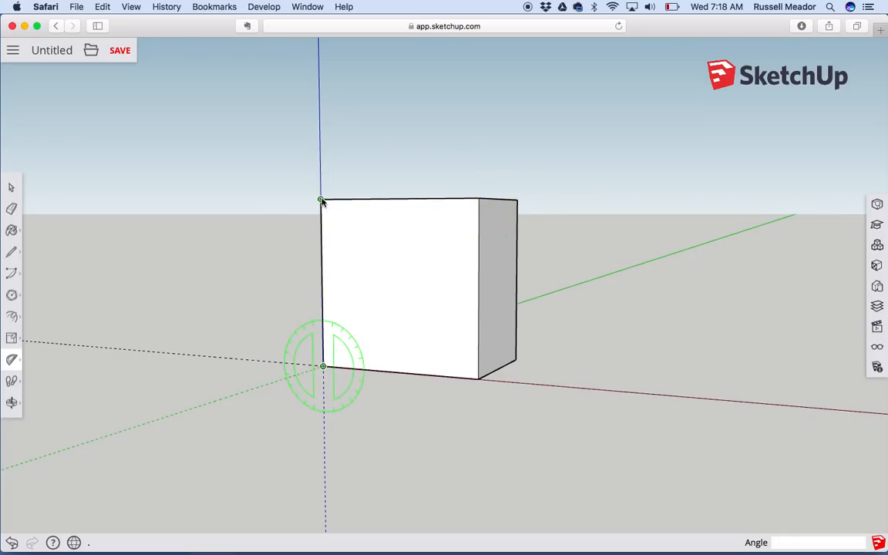
{"action": "left_click", "coordinate": [320, 200]}
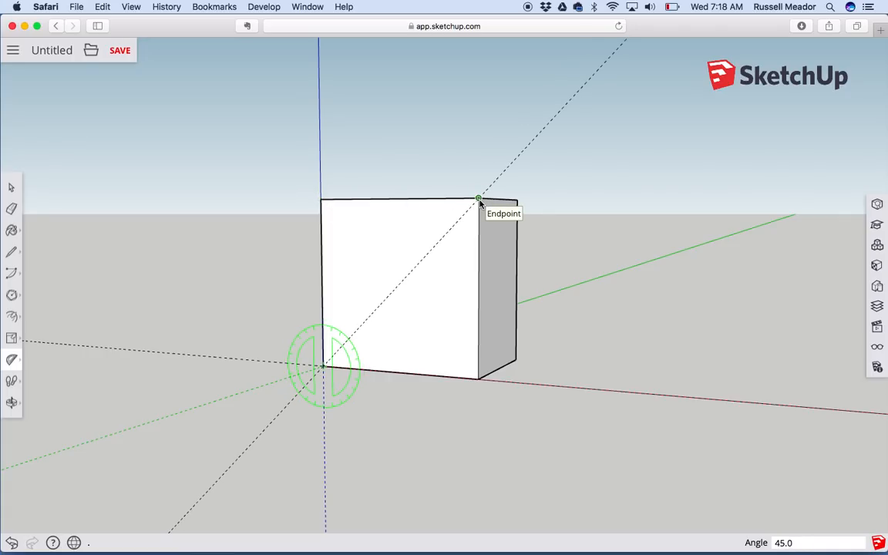
{"action": "left_click", "coordinate": [479, 200]}
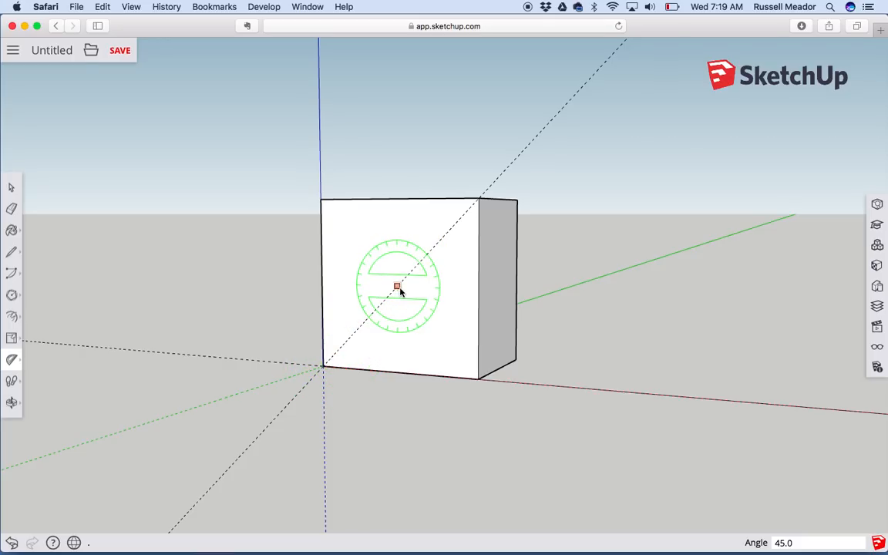
{"action": "key", "text": "super+z"}
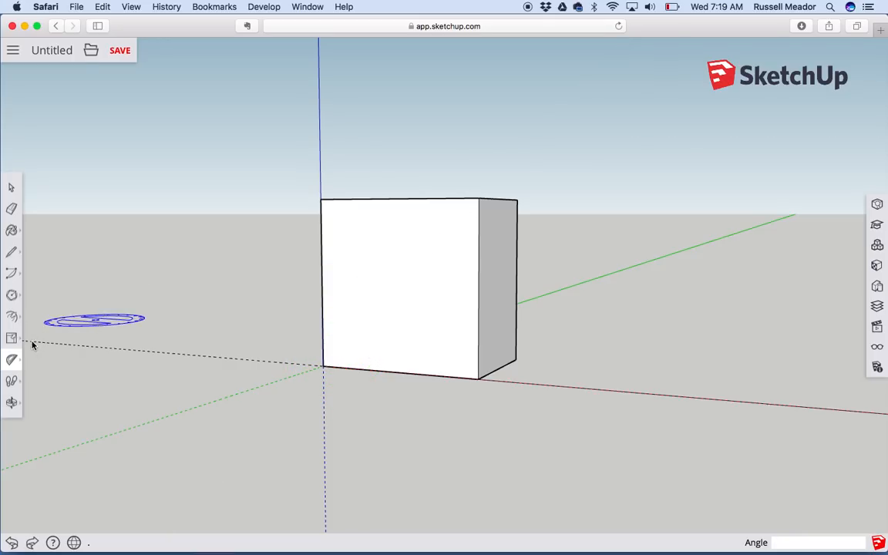
Switch from the Protractor to the Walk tool and walk a short way toward the box
{"action": "mouse_move", "coordinate": [14, 360]}
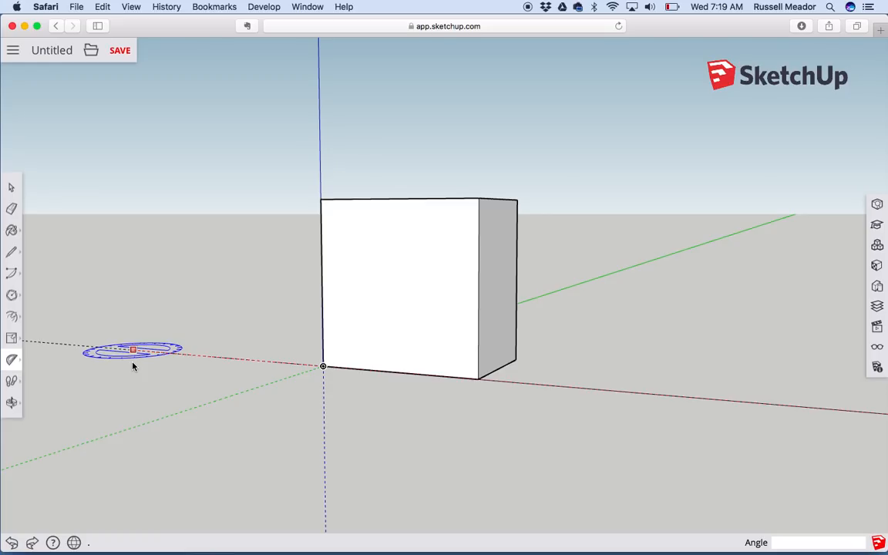
{"action": "left_click", "coordinate": [133, 366]}
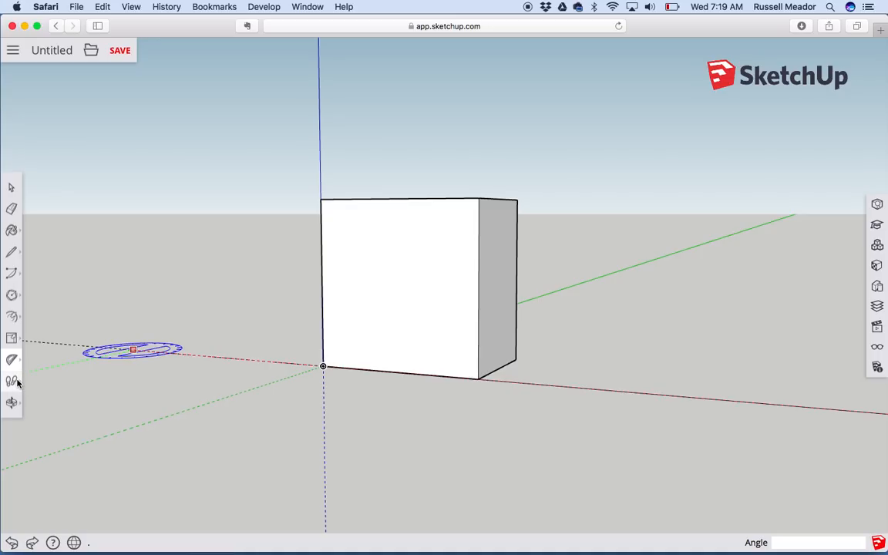
{"action": "left_click", "coordinate": [13, 381]}
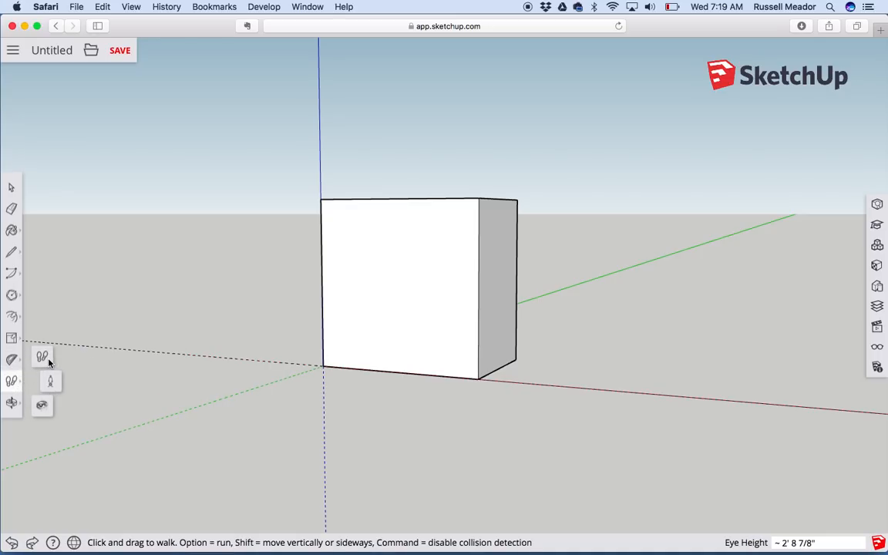
{"action": "left_click", "coordinate": [43, 359]}
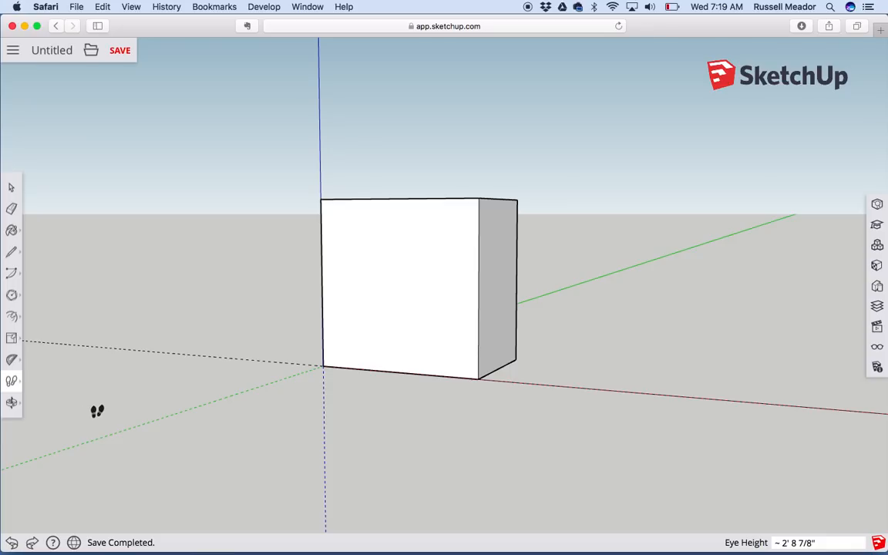
{"action": "left_click", "coordinate": [11, 381]}
{"action": "left_click", "coordinate": [44, 360]}
{"action": "left_click_drag", "start_coordinate": [243, 416], "coordinate": [261, 316]}
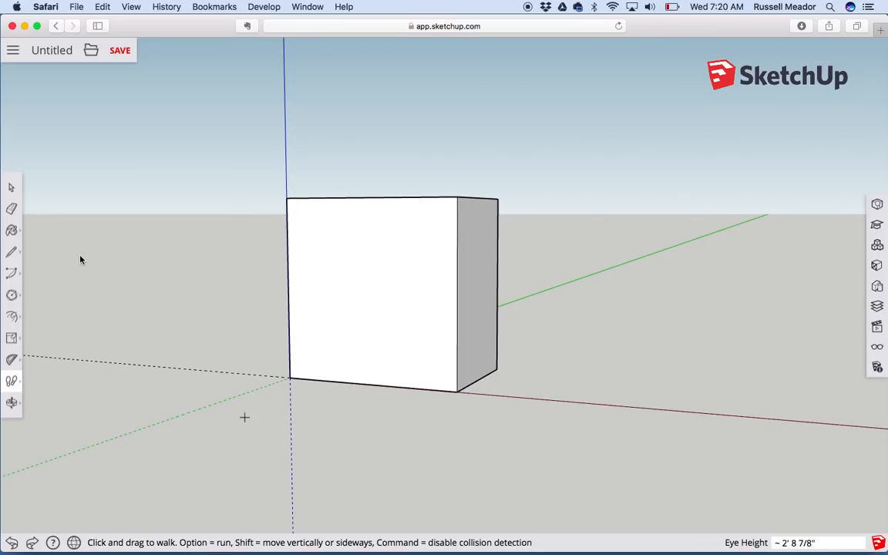
Select the whole box and paste a copy of it beside the original along the red axis
{"action": "left_click", "coordinate": [12, 188]}
{"action": "left_click", "coordinate": [248, 205]}
{"action": "left_click_drag", "start_coordinate": [249, 205], "coordinate": [563, 434]}
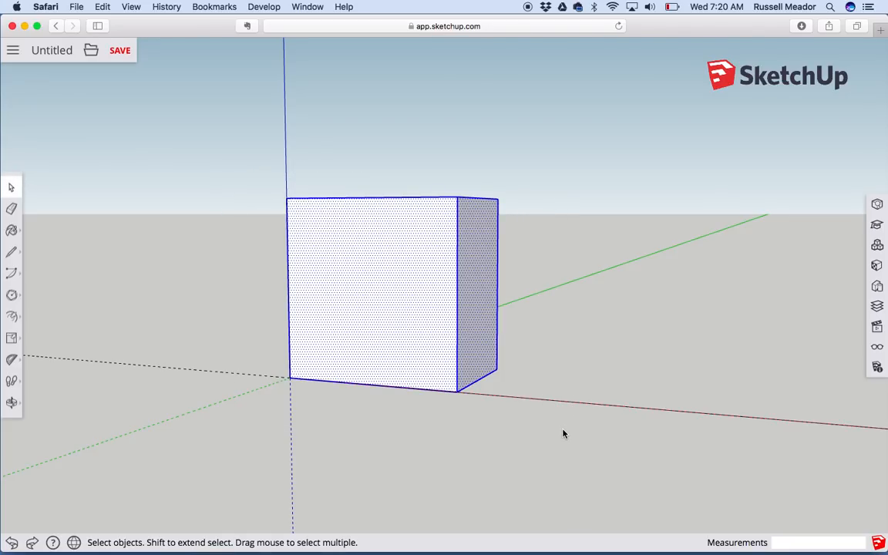
{"action": "key", "text": "super+v"}
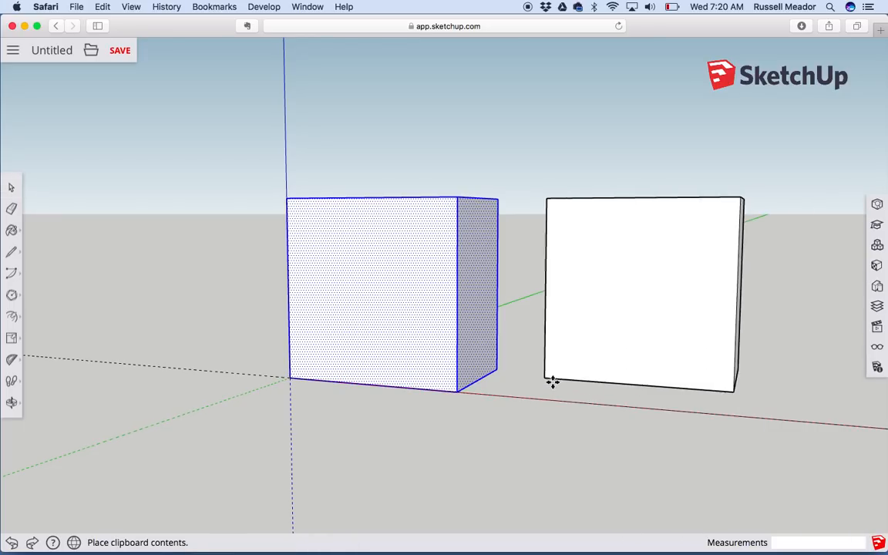
{"action": "left_click", "coordinate": [556, 386]}
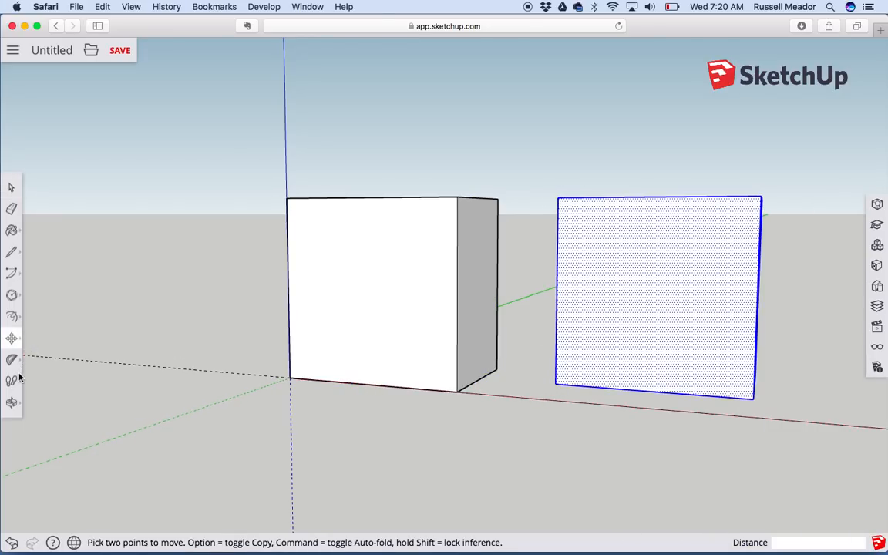
Move the copied box flush against the original and paste another copy at its outer lower corner to form a row of three
{"action": "left_click", "coordinate": [555, 382]}
{"action": "left_click", "coordinate": [457, 391]}
{"action": "key", "text": "super+v"}
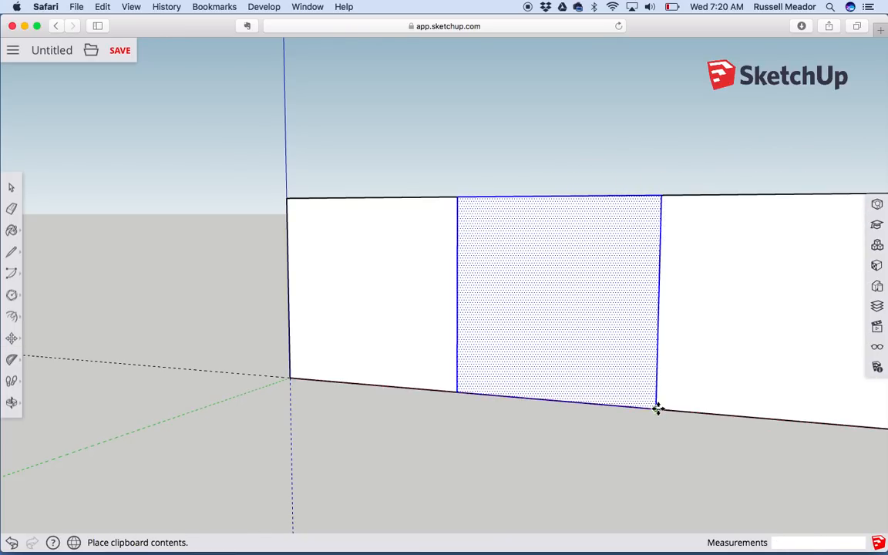
{"action": "left_click", "coordinate": [656, 409]}
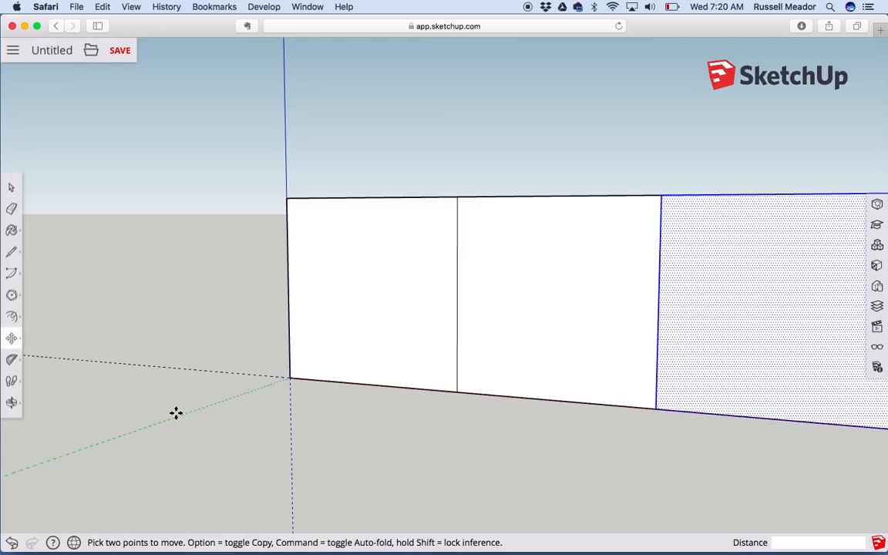
Walk in front of the row of three boxes with the Walk tool, bringing the whole row into view
{"action": "left_click", "coordinate": [13, 382]}
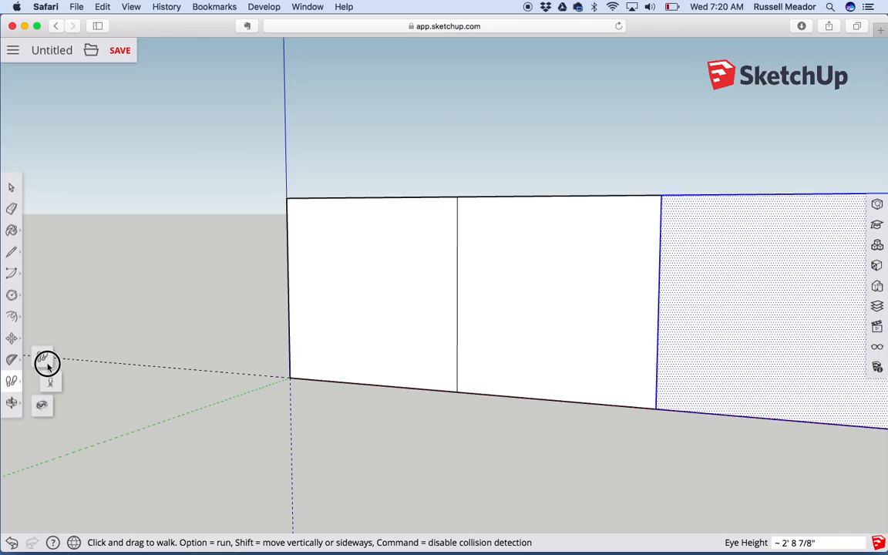
{"action": "left_click", "coordinate": [44, 359]}
{"action": "left_click_drag", "start_coordinate": [199, 397], "coordinate": [293, 398]}
{"action": "left_click_drag", "start_coordinate": [119, 390], "coordinate": [239, 309]}
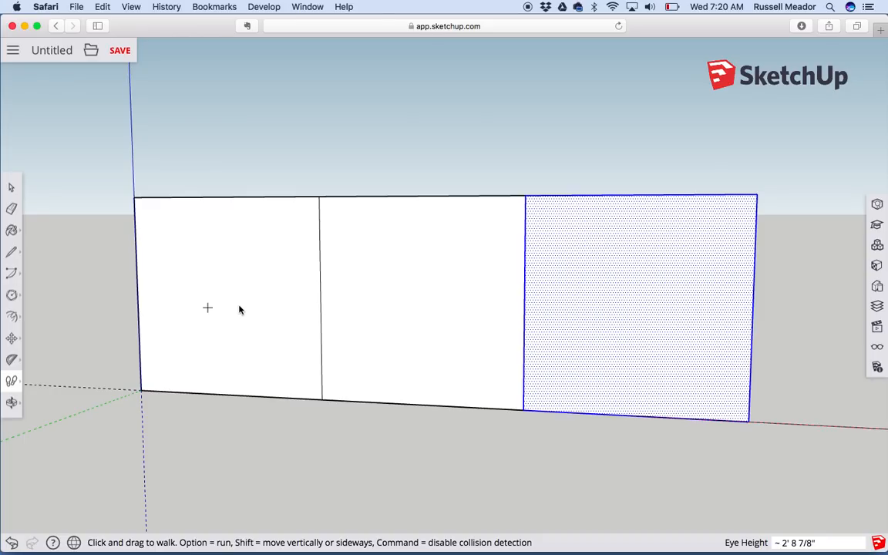
{"action": "left_click_drag", "start_coordinate": [207, 345], "coordinate": [188, 355]}
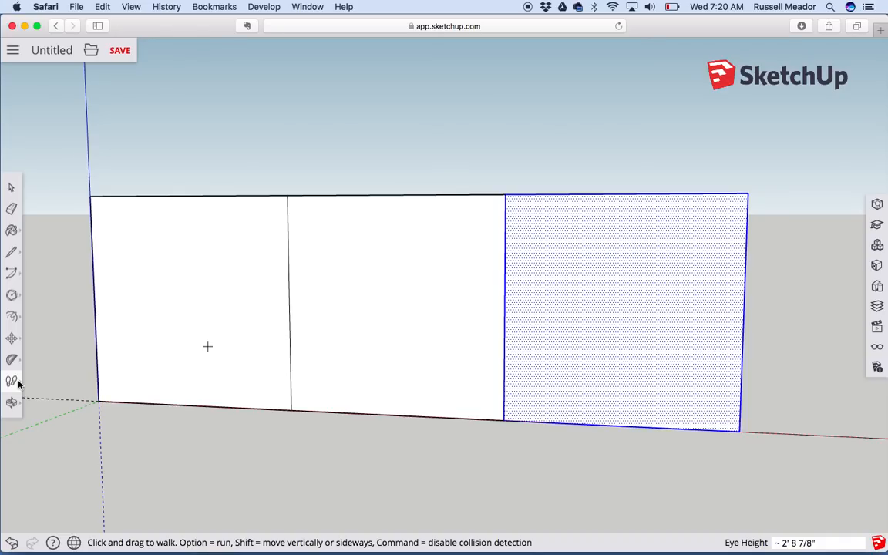
Orbit to view the boxes from slightly above and walk along the row with the Walk tool
{"action": "left_click", "coordinate": [11, 402]}
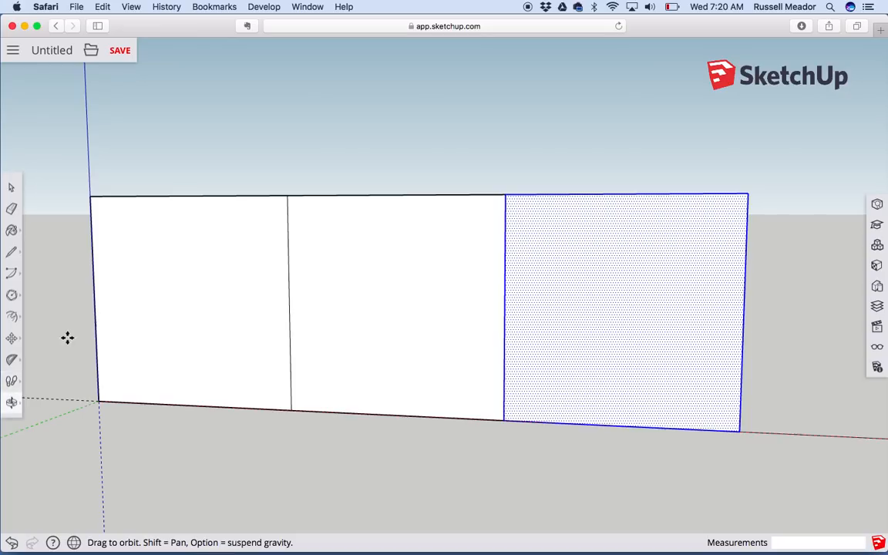
{"action": "left_click_drag", "start_coordinate": [76, 366], "coordinate": [77, 430]}
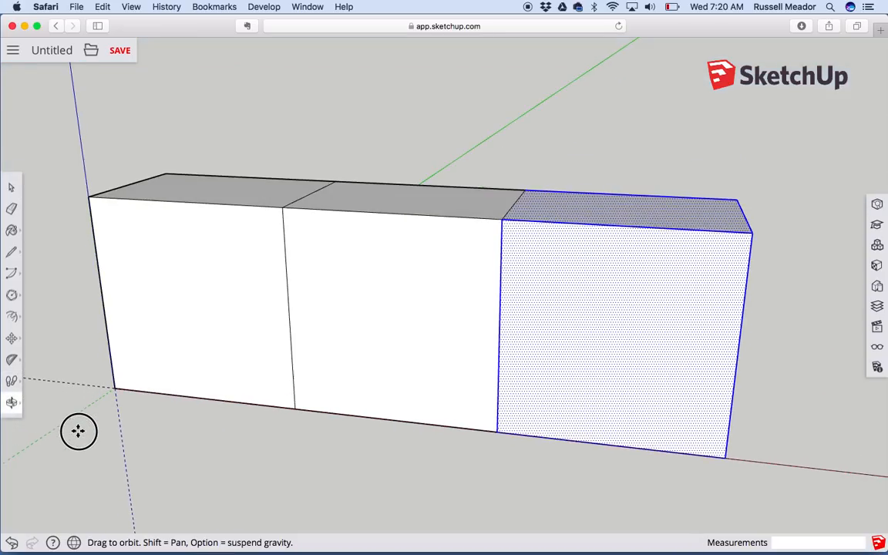
{"action": "left_click", "coordinate": [11, 379]}
{"action": "left_click_drag", "start_coordinate": [71, 394], "coordinate": [14, 378]}
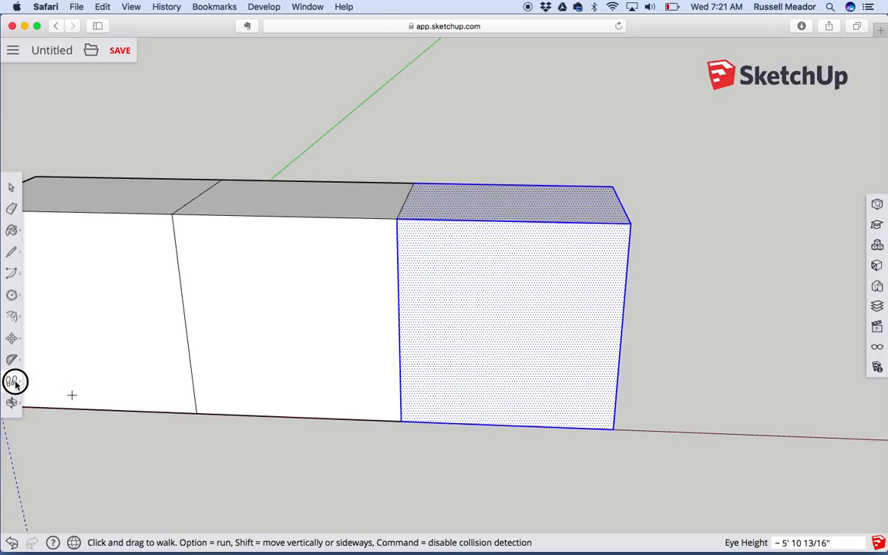
Position the camera on the front of the row and aim it at the selected end box's front face
{"action": "left_click", "coordinate": [13, 382]}
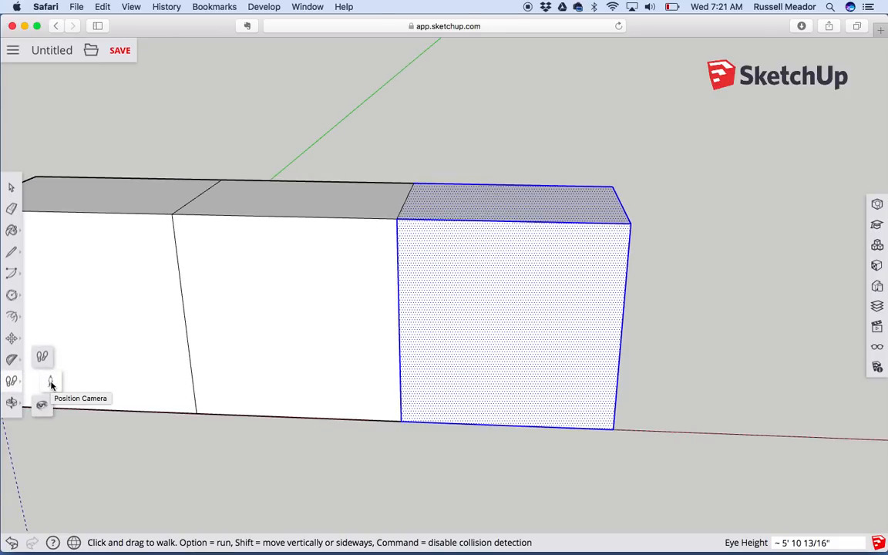
{"action": "left_click", "coordinate": [50, 383]}
{"action": "left_click", "coordinate": [140, 310]}
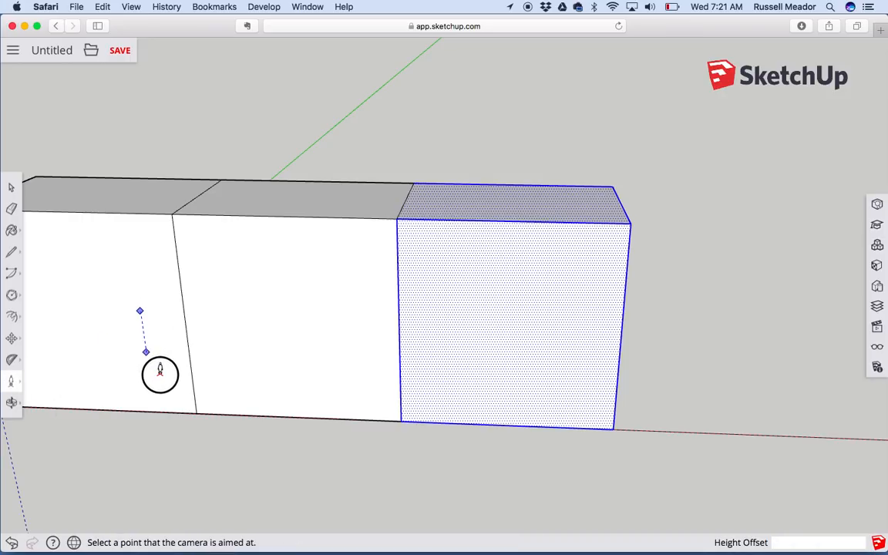
{"action": "left_click", "coordinate": [489, 319]}
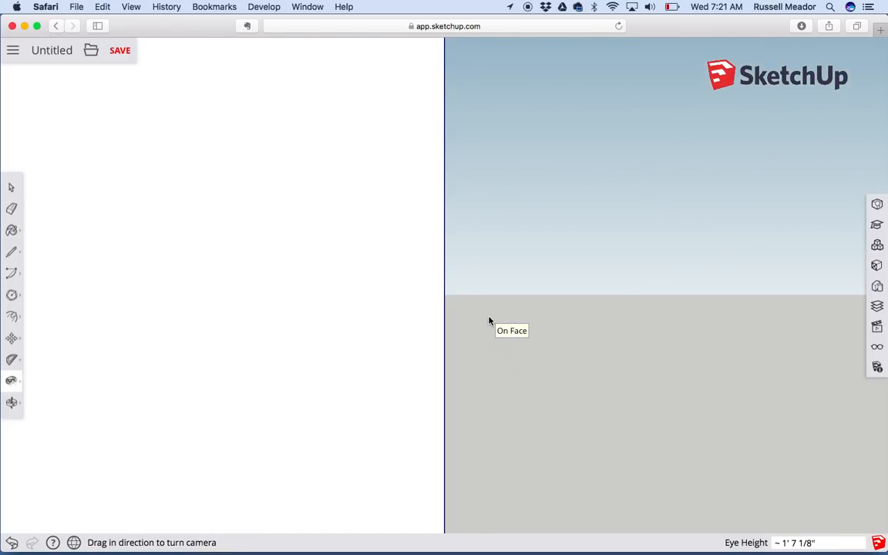
Bring the model back into view with Zoom Extents and orbit to face the front of the box row
{"action": "left_click", "coordinate": [14, 400]}
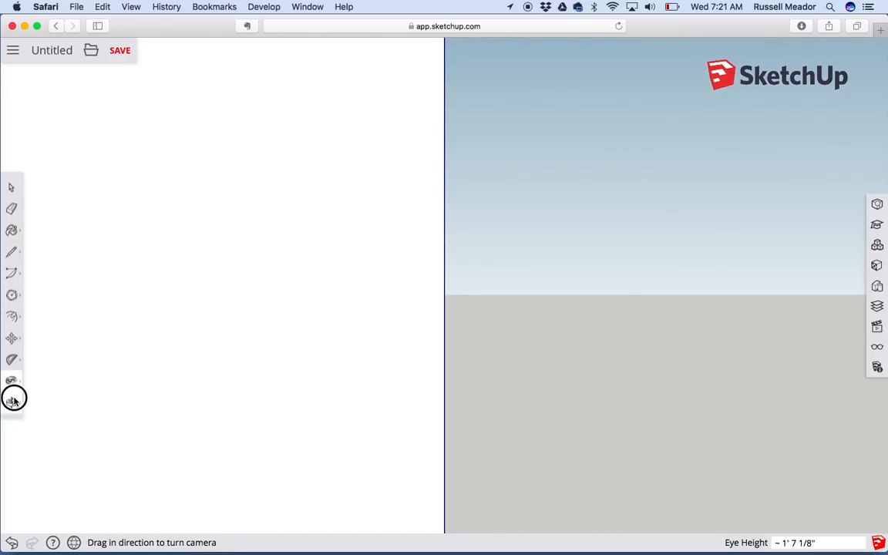
{"action": "left_click", "coordinate": [62, 402]}
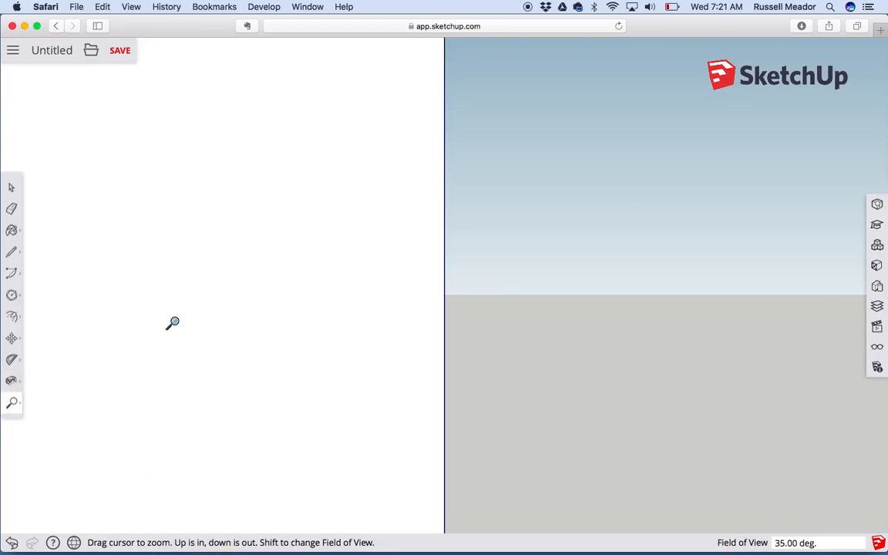
{"action": "left_click", "coordinate": [12, 401]}
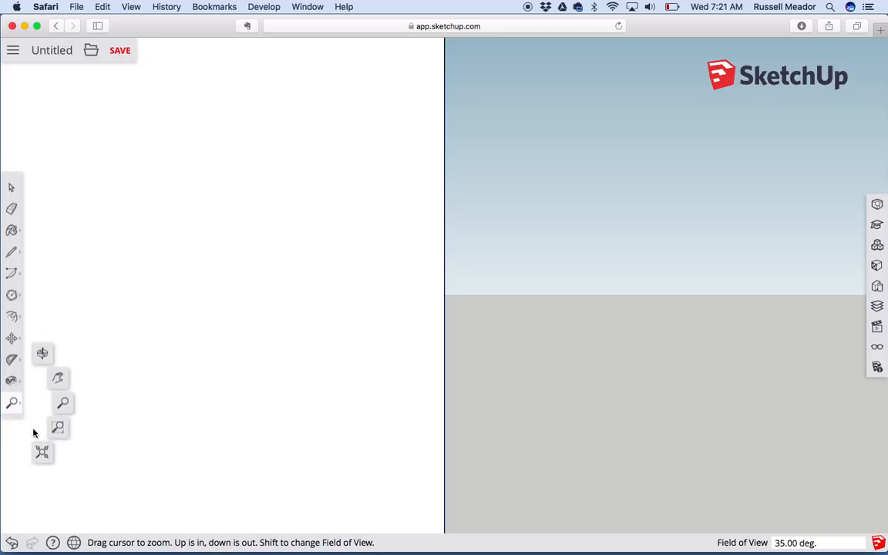
{"action": "left_click", "coordinate": [47, 453]}
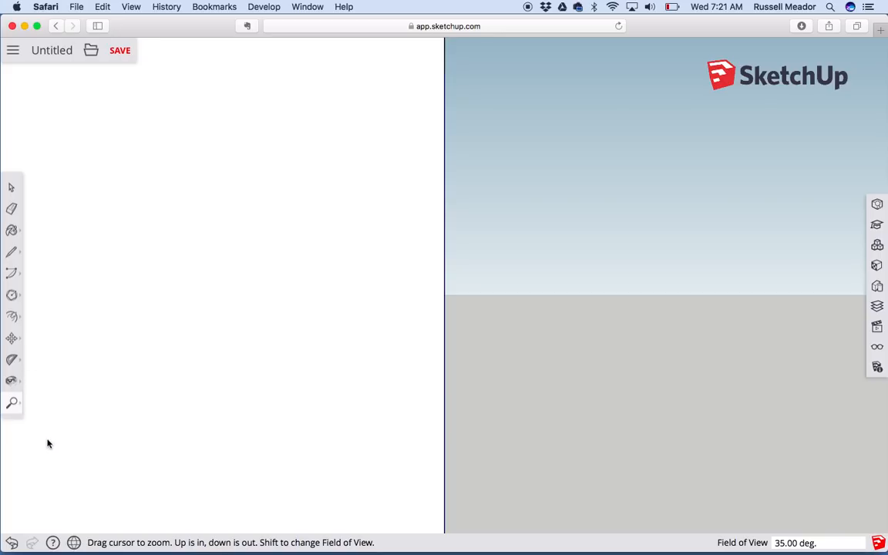
{"action": "left_click", "coordinate": [16, 402]}
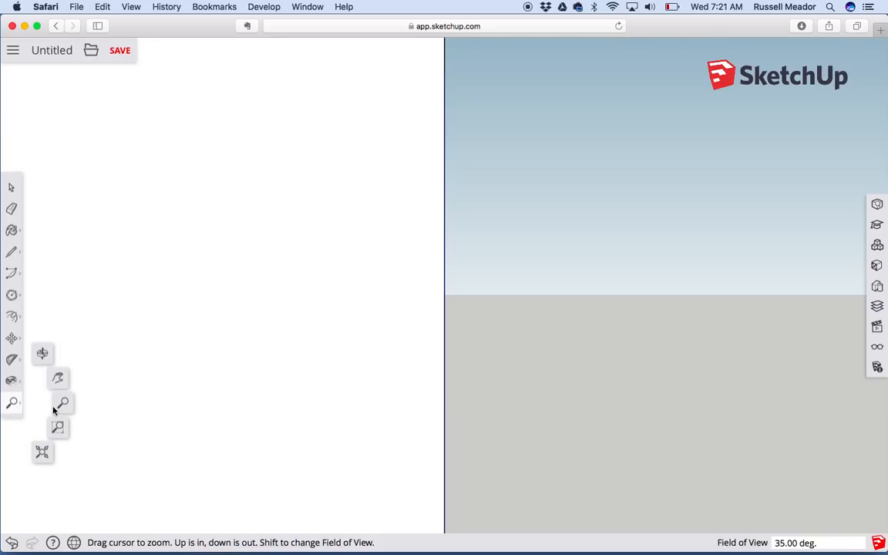
{"action": "left_click", "coordinate": [43, 453]}
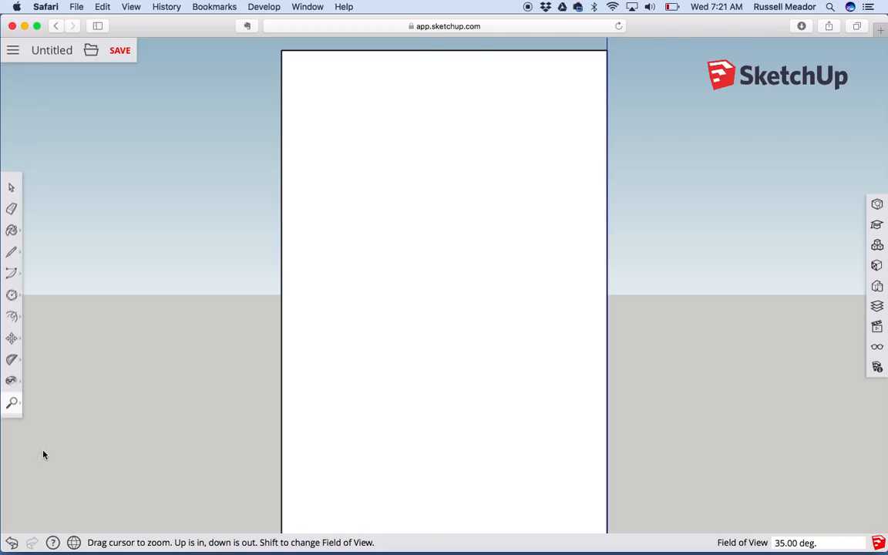
{"action": "left_click", "coordinate": [15, 402]}
{"action": "left_click", "coordinate": [43, 355]}
{"action": "left_click_drag", "start_coordinate": [10, 312], "coordinate": [81, 321]}
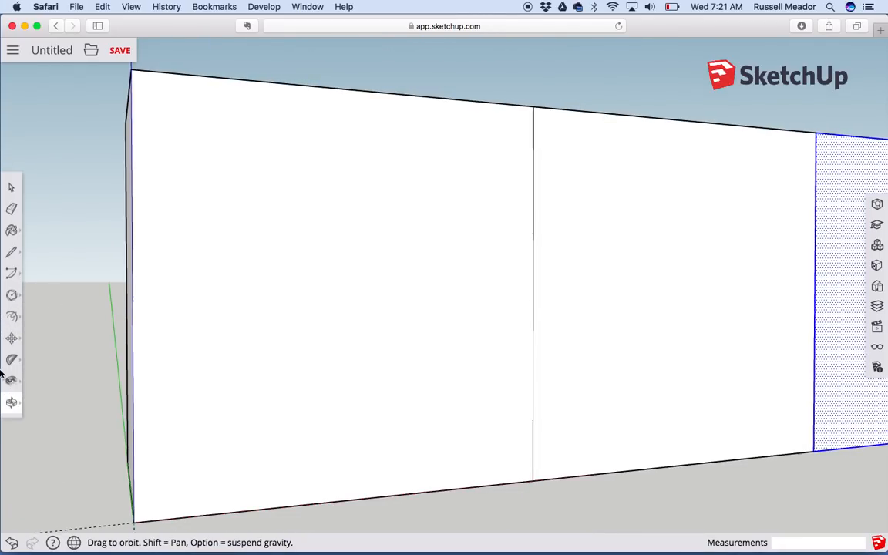
Zoom far out from the boxes with the Zoom tool and orbit to view the row from above
{"action": "left_click", "coordinate": [13, 402]}
{"action": "left_click", "coordinate": [62, 400]}
{"action": "left_click_drag", "start_coordinate": [159, 370], "coordinate": [154, 493]}
{"action": "left_click_drag", "start_coordinate": [193, 381], "coordinate": [169, 476]}
{"action": "left_click_drag", "start_coordinate": [203, 317], "coordinate": [190, 435]}
{"action": "left_click_drag", "start_coordinate": [233, 372], "coordinate": [230, 424]}
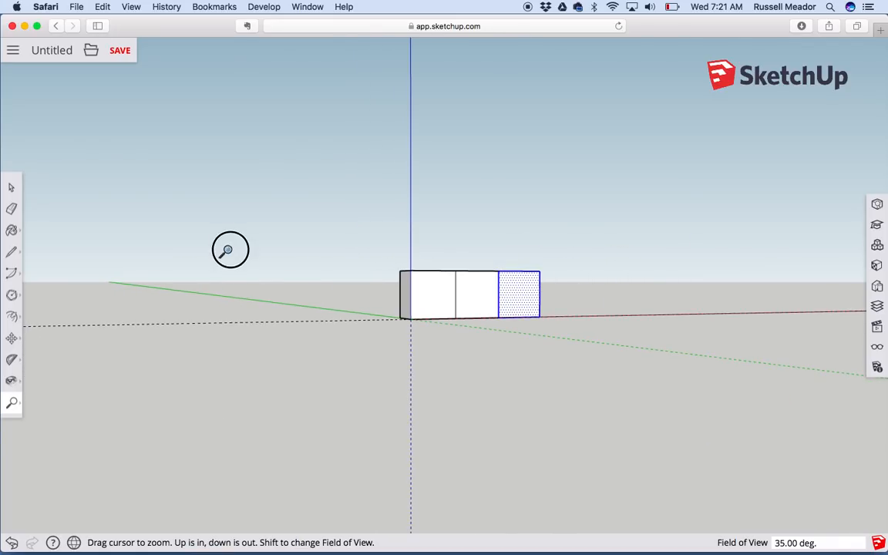
{"action": "left_click_drag", "start_coordinate": [225, 250], "coordinate": [224, 322]}
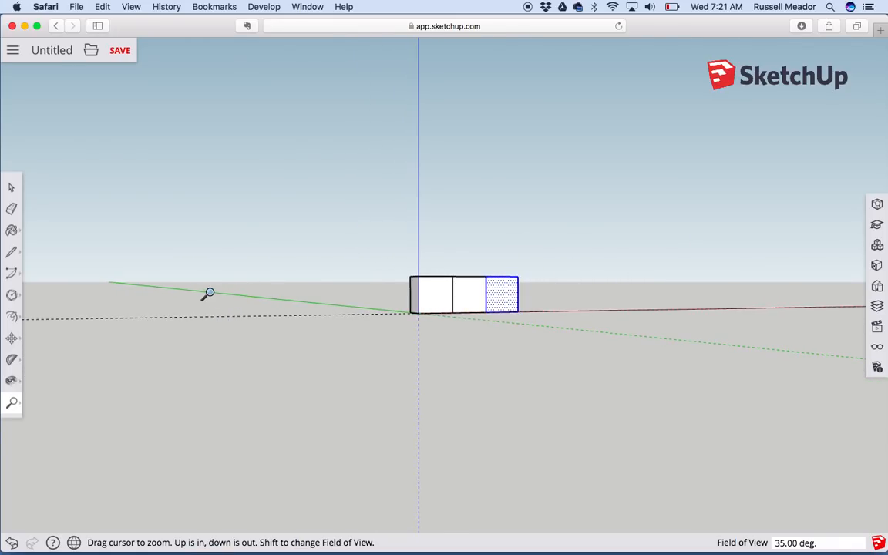
{"action": "left_click", "coordinate": [20, 401]}
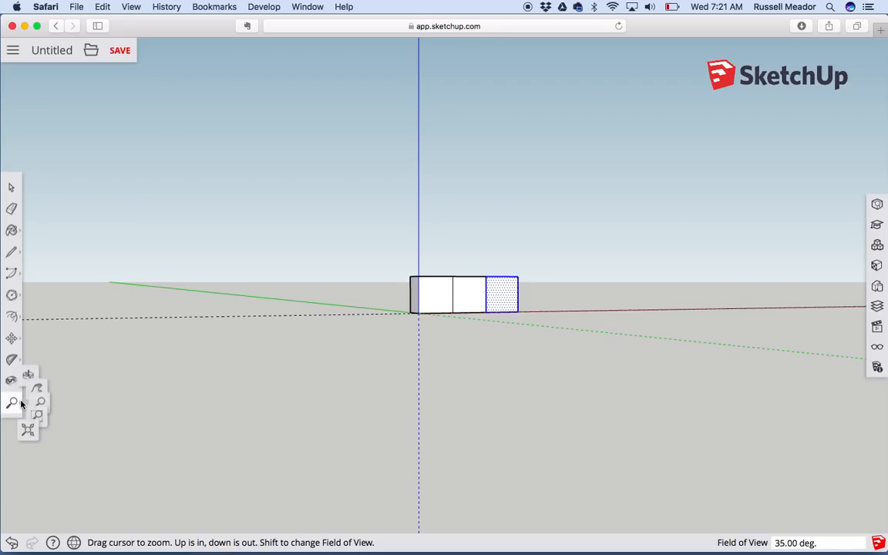
{"action": "left_click", "coordinate": [37, 320]}
{"action": "left_click_drag", "start_coordinate": [132, 262], "coordinate": [161, 268]}
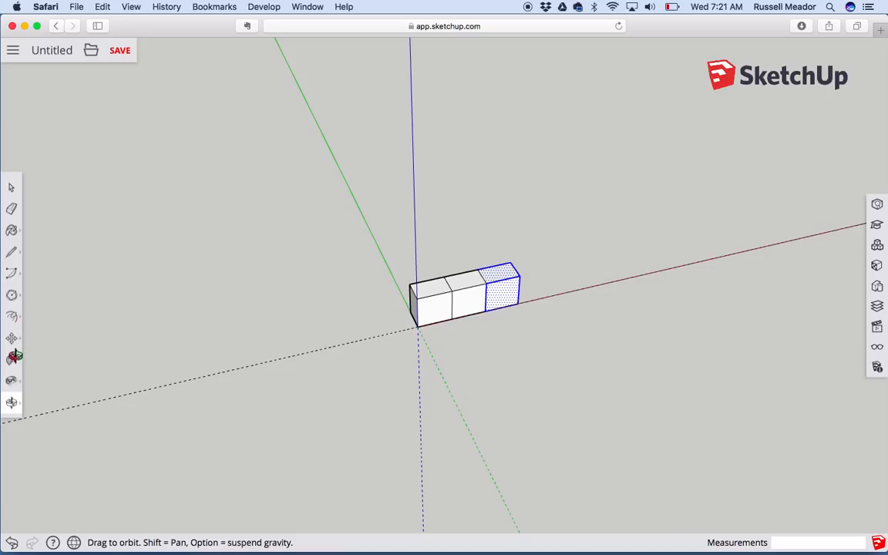
Use Position Camera to place the viewpoint on the middle box, aiming from its front face toward its top
{"action": "left_click", "coordinate": [12, 381]}
{"action": "left_click", "coordinate": [19, 387]}
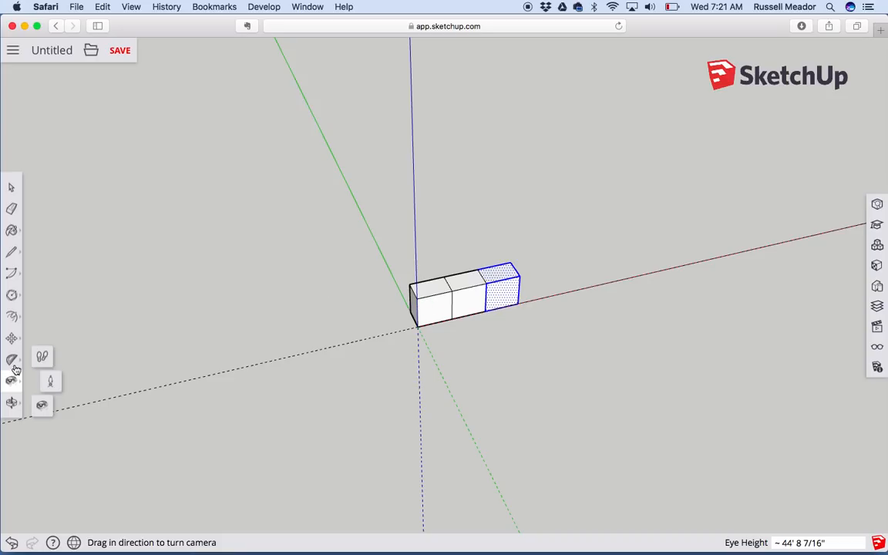
{"action": "left_click", "coordinate": [50, 383]}
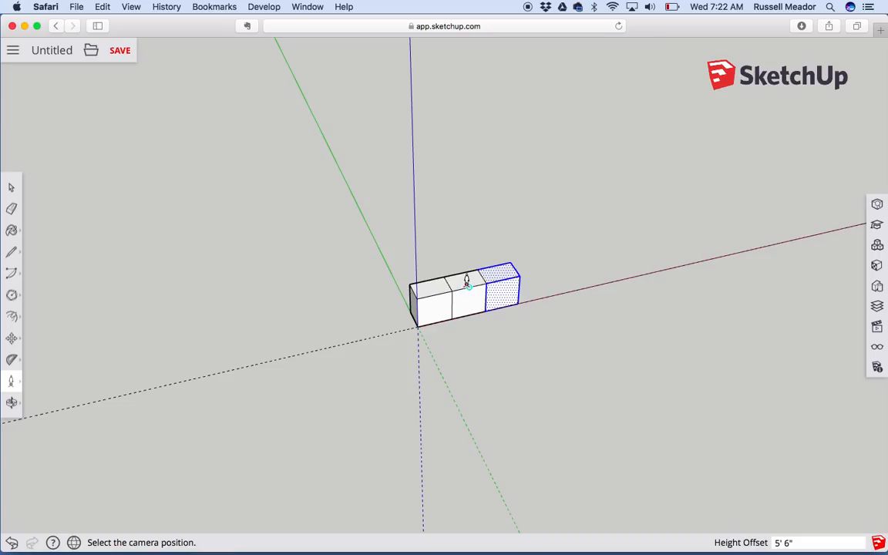
{"action": "left_click_drag", "start_coordinate": [468, 298], "coordinate": [460, 279]}
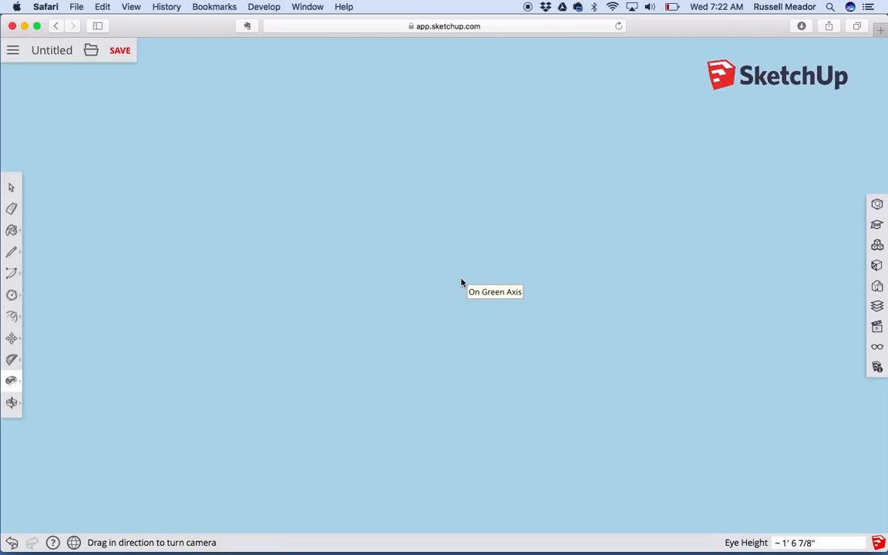
Recover the view of the three boxes with Zoom Extents, zoom out a little and orbit until their top faces show
{"action": "left_click", "coordinate": [11, 383]}
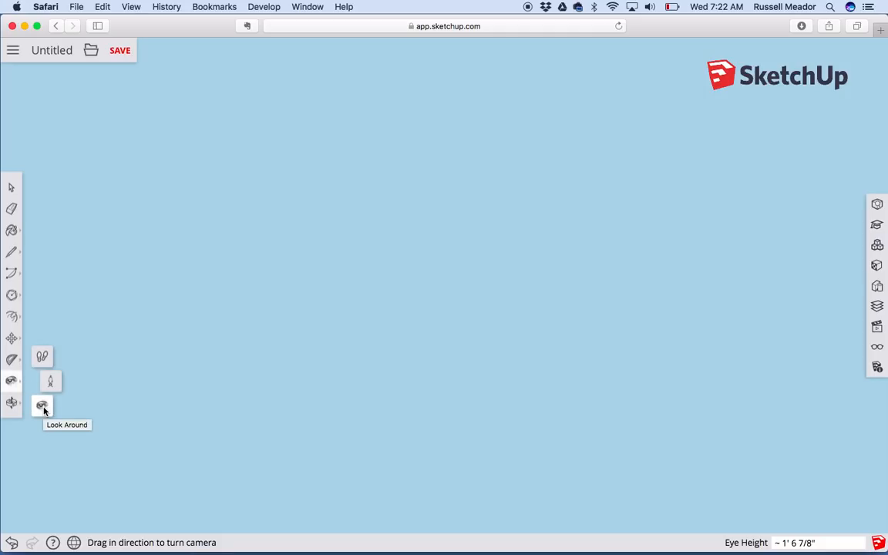
{"action": "key", "text": "m"}
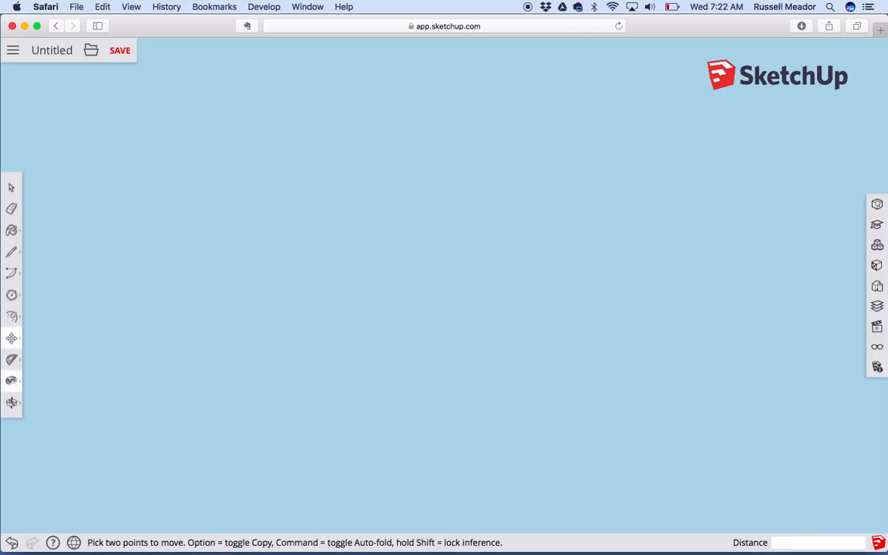
{"action": "left_click", "coordinate": [12, 402]}
{"action": "left_click", "coordinate": [42, 452]}
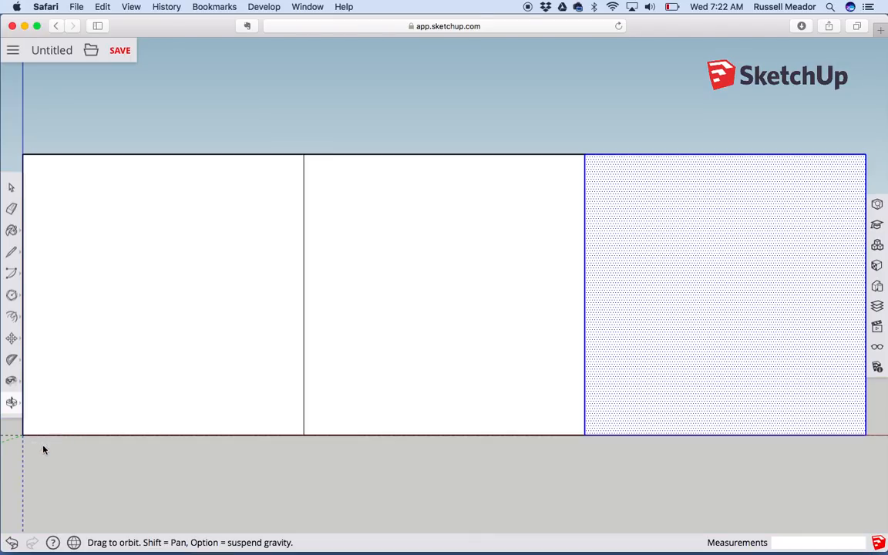
{"action": "left_click", "coordinate": [13, 404]}
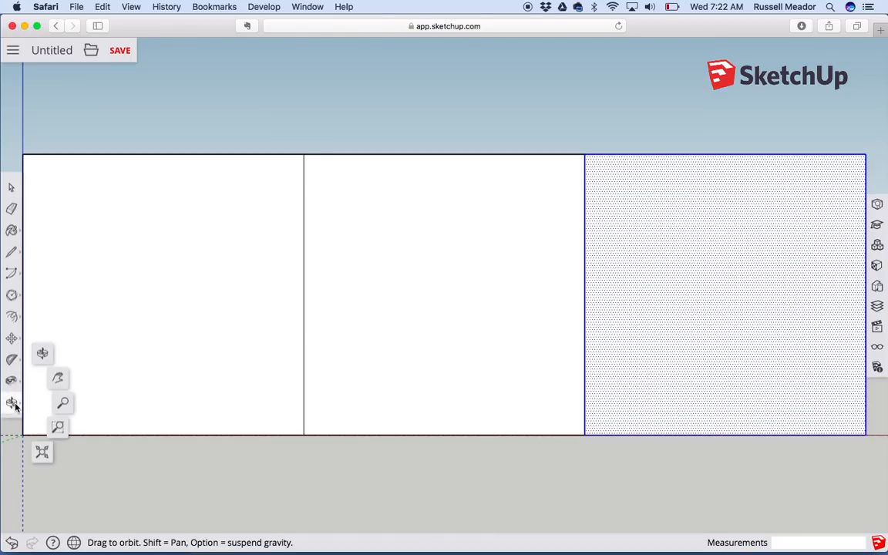
{"action": "left_click", "coordinate": [62, 402]}
{"action": "left_click_drag", "start_coordinate": [115, 360], "coordinate": [114, 492]}
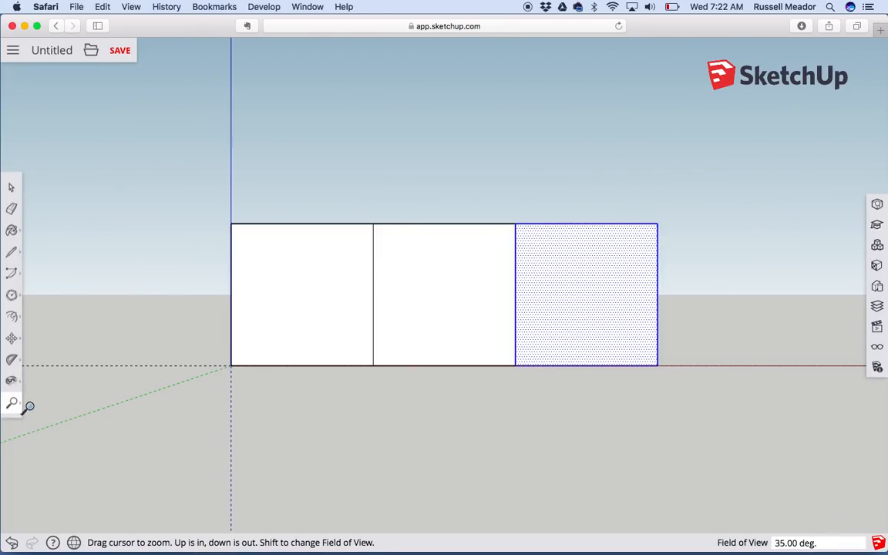
{"action": "left_click", "coordinate": [12, 403]}
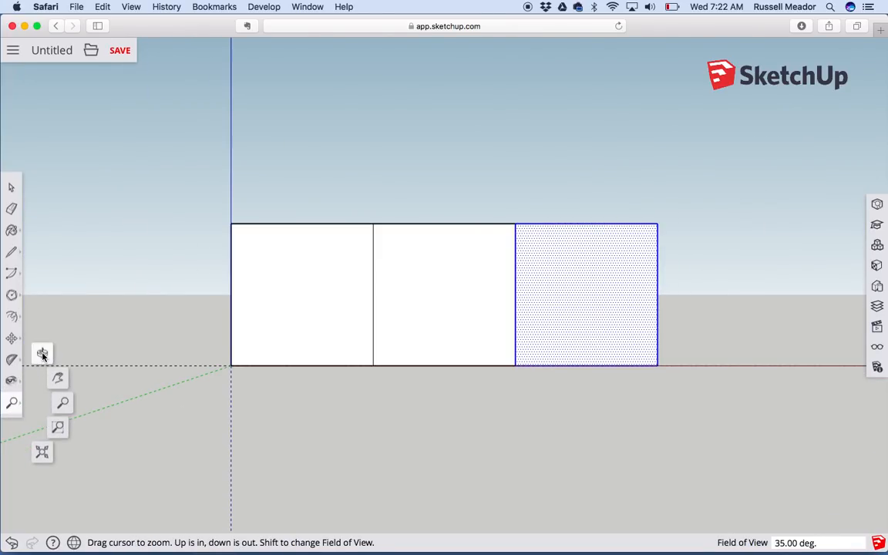
{"action": "left_click", "coordinate": [42, 353]}
{"action": "left_click_drag", "start_coordinate": [77, 338], "coordinate": [45, 399]}
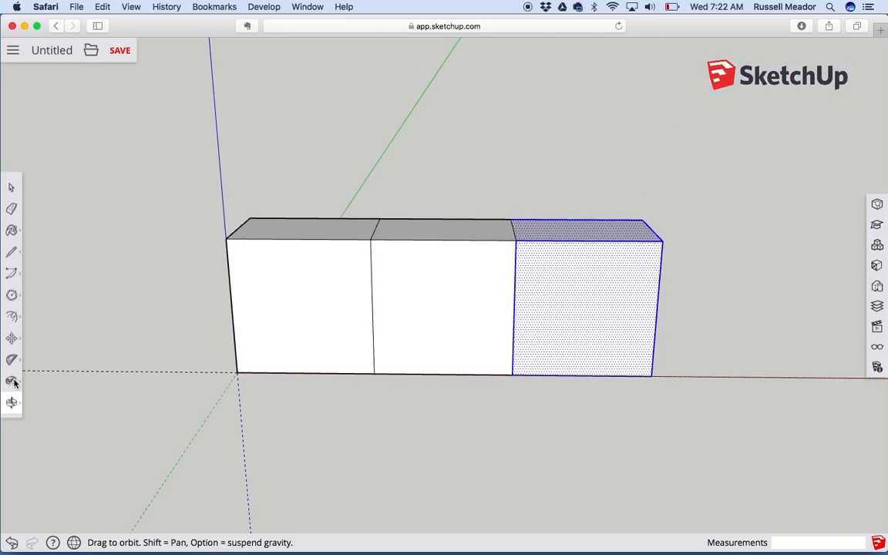
Turn the camera in several directions around the row of boxes with the Look Around tool
{"action": "left_click", "coordinate": [12, 380]}
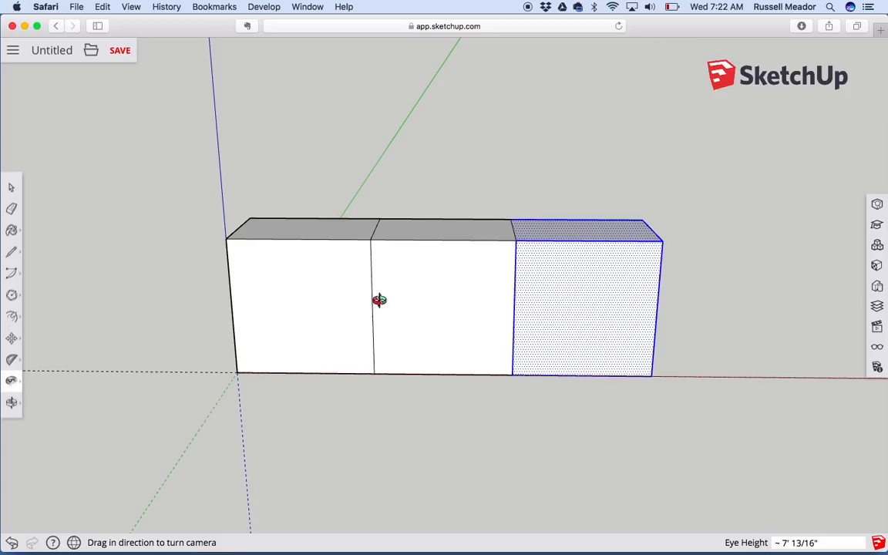
{"action": "left_click_drag", "start_coordinate": [381, 300], "coordinate": [168, 359]}
{"action": "left_click", "coordinate": [10, 379]}
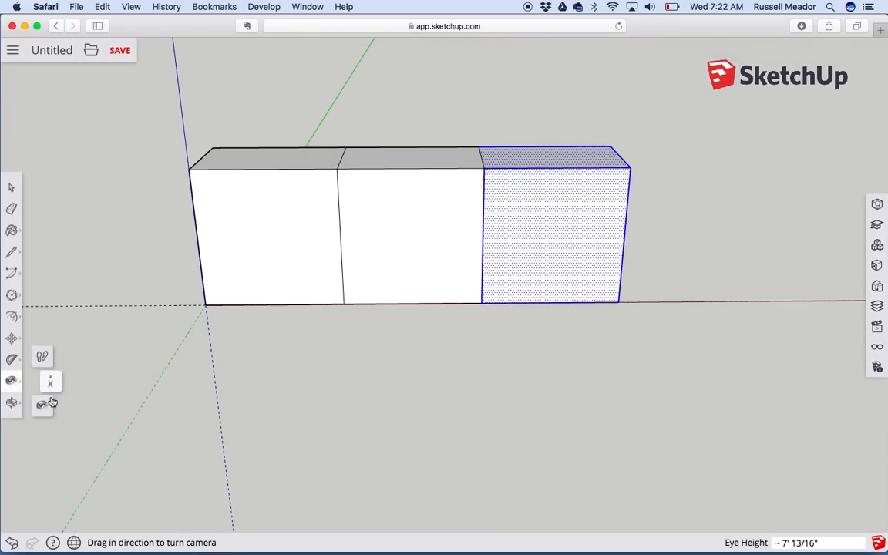
{"action": "left_click_drag", "start_coordinate": [336, 190], "coordinate": [606, 274]}
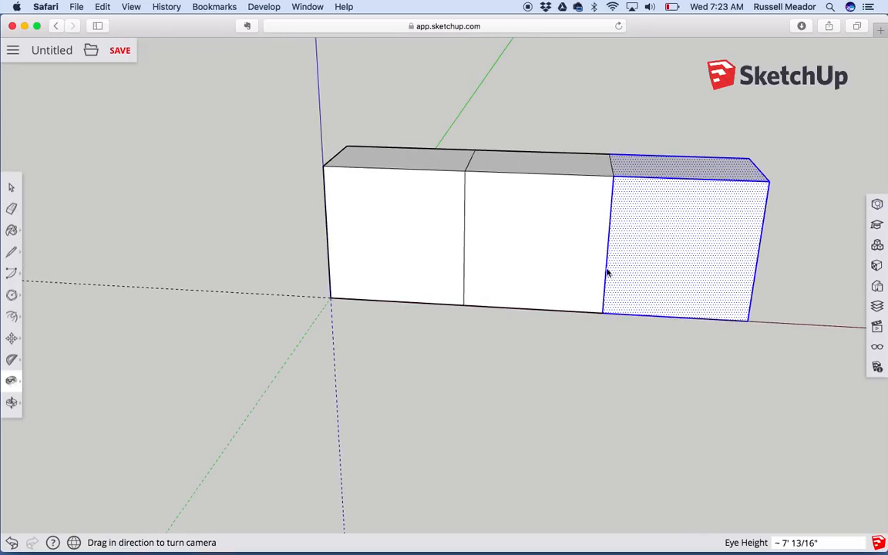
Leave the Look Around tool and clear the selection of the end box
{"action": "left_click", "coordinate": [12, 381]}
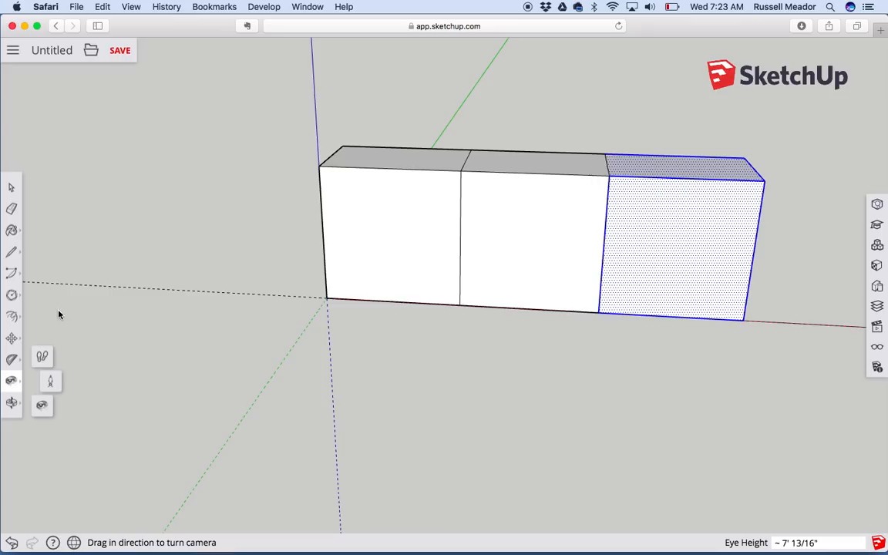
{"action": "left_click", "coordinate": [11, 188]}
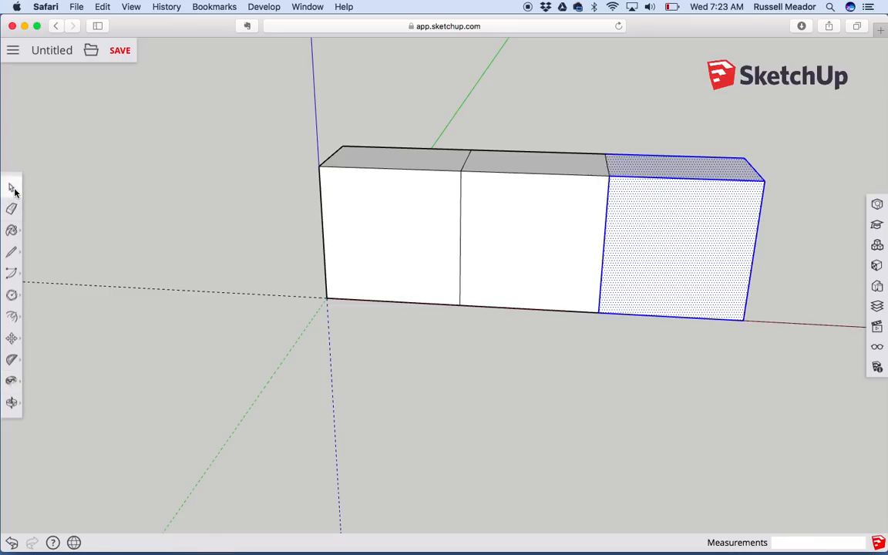
{"action": "left_click", "coordinate": [68, 221]}
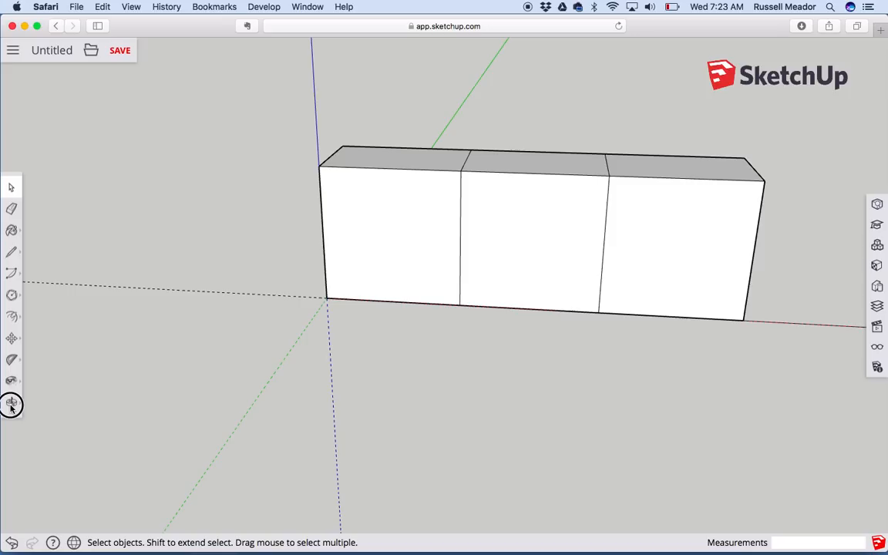
Orbit to a low front view of the three boxes, and shift the row within the view using Pan
{"action": "left_click", "coordinate": [10, 404]}
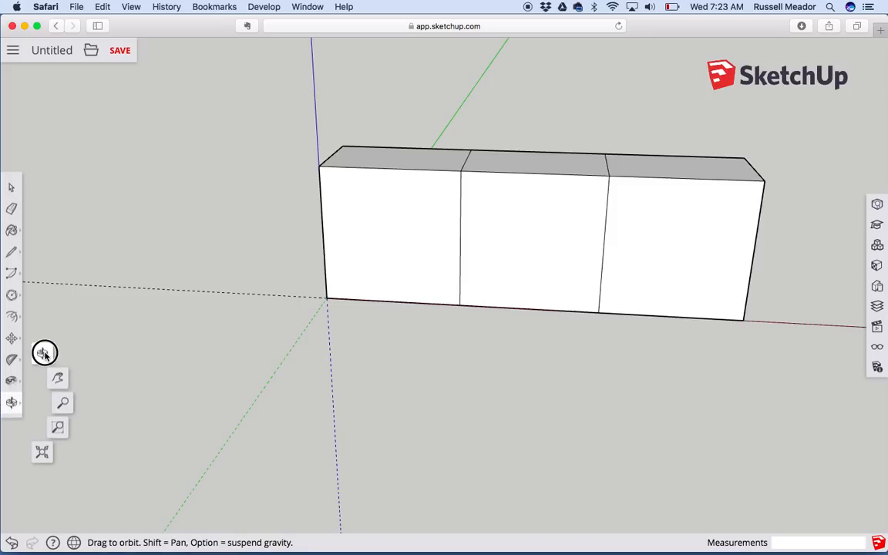
{"action": "left_click", "coordinate": [43, 353]}
{"action": "left_click_drag", "start_coordinate": [291, 213], "coordinate": [161, 301]}
{"action": "left_click", "coordinate": [12, 401]}
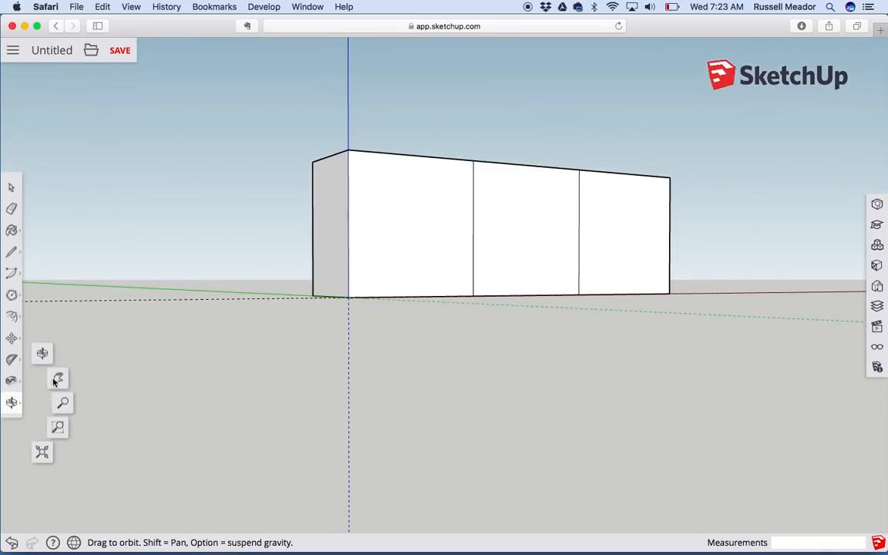
{"action": "left_click", "coordinate": [58, 379]}
{"action": "left_click_drag", "start_coordinate": [168, 281], "coordinate": [74, 382]}
{"action": "mouse_move", "coordinate": [280, 271]}
{"action": "left_mouse_down"}
{"action": "mouse_move", "coordinate": [204, 307]}
{"action": "mouse_move", "coordinate": [380, 200]}
{"action": "mouse_move", "coordinate": [585, 104]}
{"action": "mouse_move", "coordinate": [279, 263]}
{"action": "left_mouse_up"}
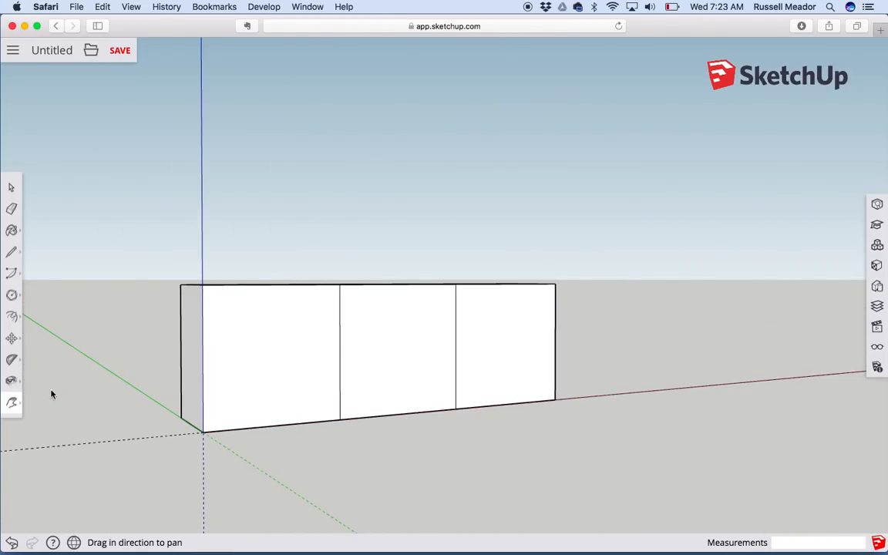
Zoom in slightly on the row of boxes with the Zoom tool
{"action": "left_click", "coordinate": [15, 404]}
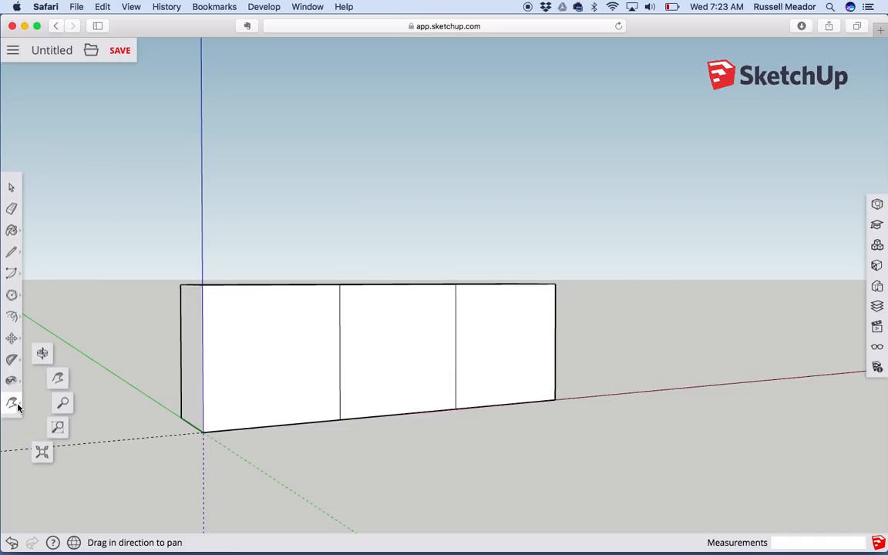
{"action": "left_click", "coordinate": [63, 401]}
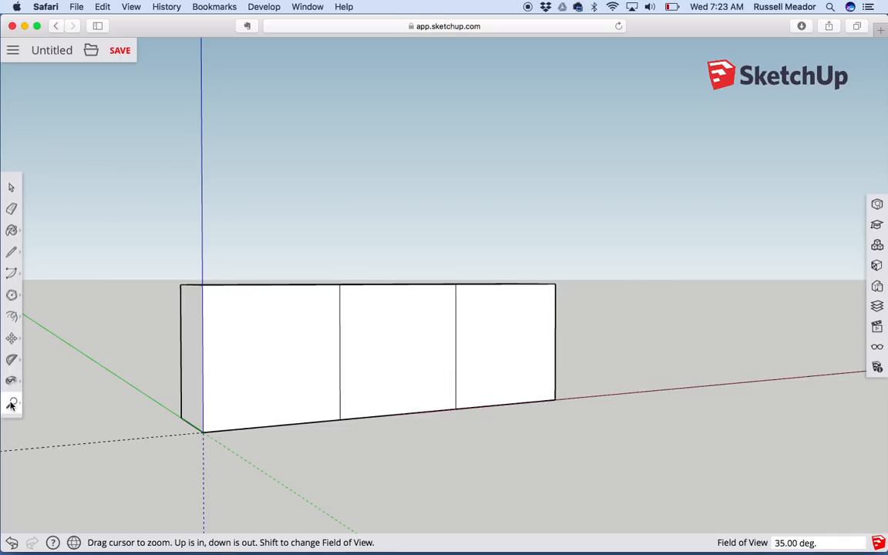
{"action": "left_click_drag", "start_coordinate": [370, 248], "coordinate": [339, 308]}
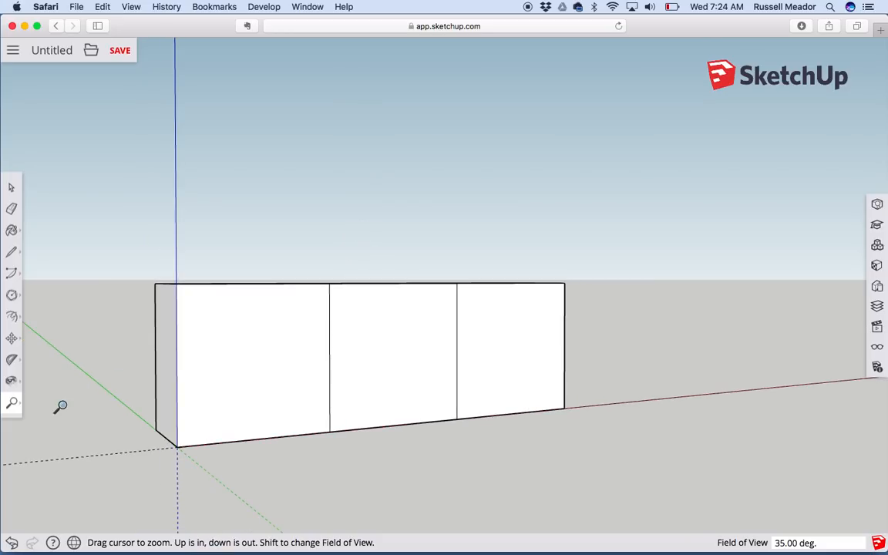
Enlarge the whole row of three boxes with Zoom Window
{"action": "left_click", "coordinate": [12, 402]}
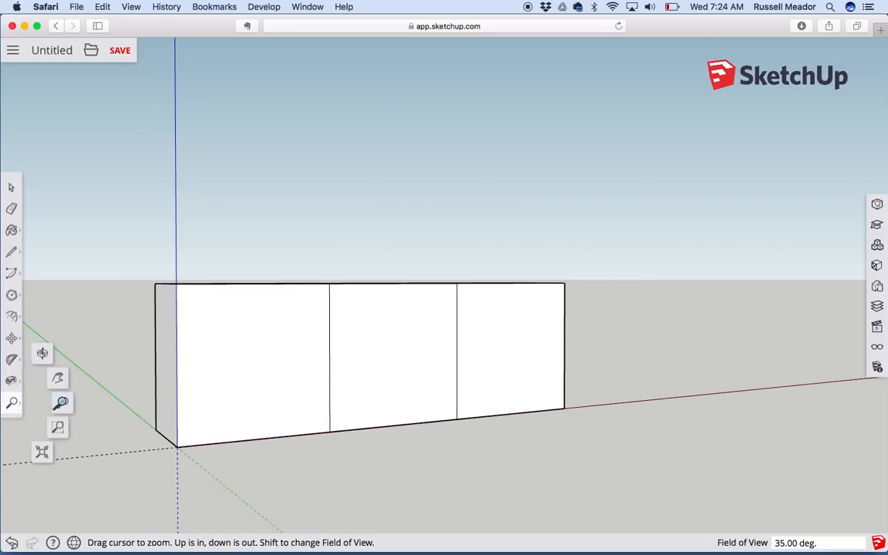
{"action": "left_click", "coordinate": [61, 427]}
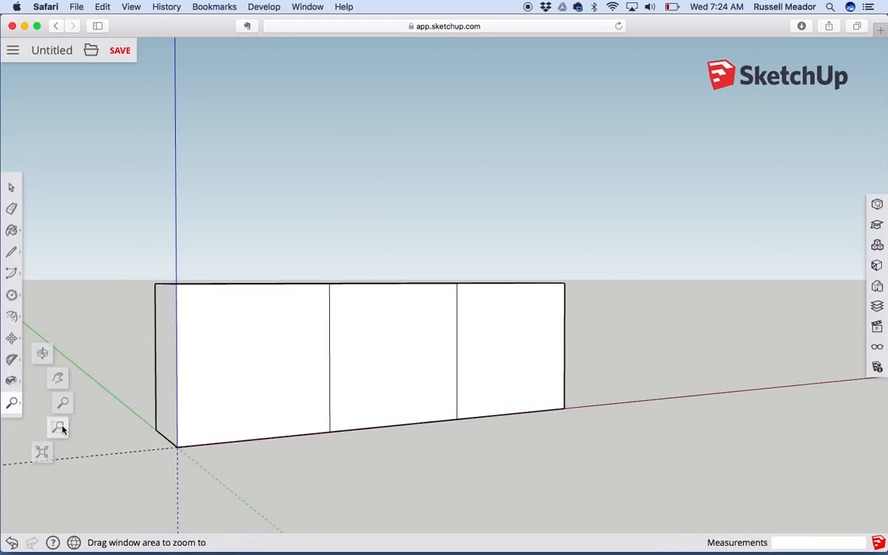
{"action": "left_click", "coordinate": [15, 400]}
{"action": "left_click", "coordinate": [60, 431]}
{"action": "left_click_drag", "start_coordinate": [111, 260], "coordinate": [609, 469]}
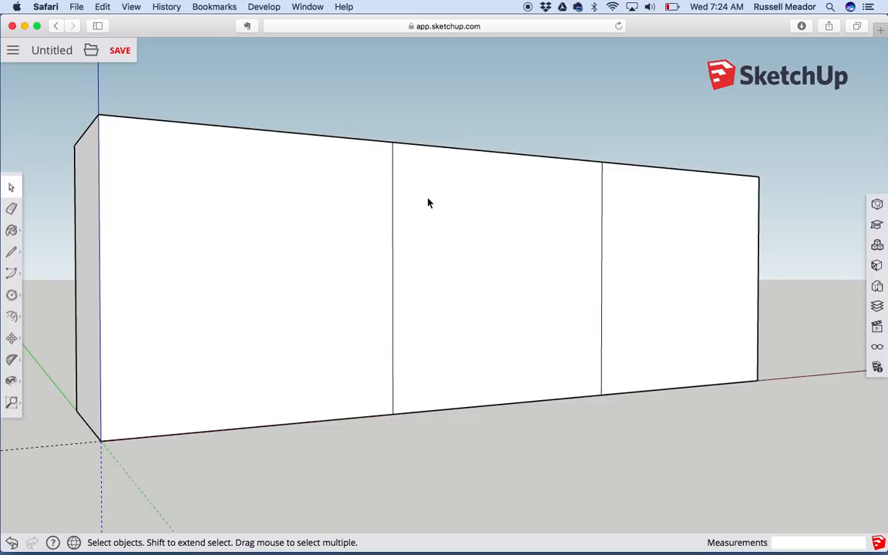
Use Zoom Window to magnify the area around the vertical edge between the first and middle boxes
{"action": "left_click_drag", "start_coordinate": [341, 106], "coordinate": [441, 439]}
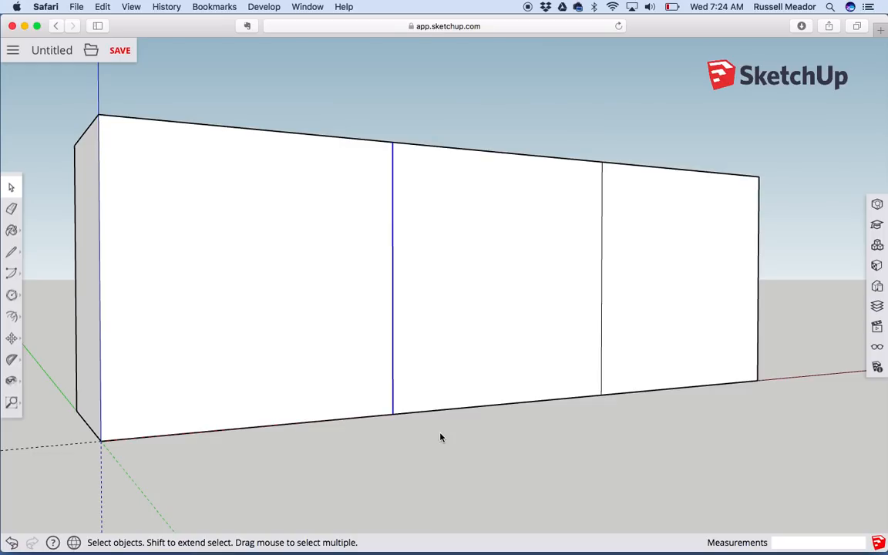
{"action": "left_click", "coordinate": [12, 401]}
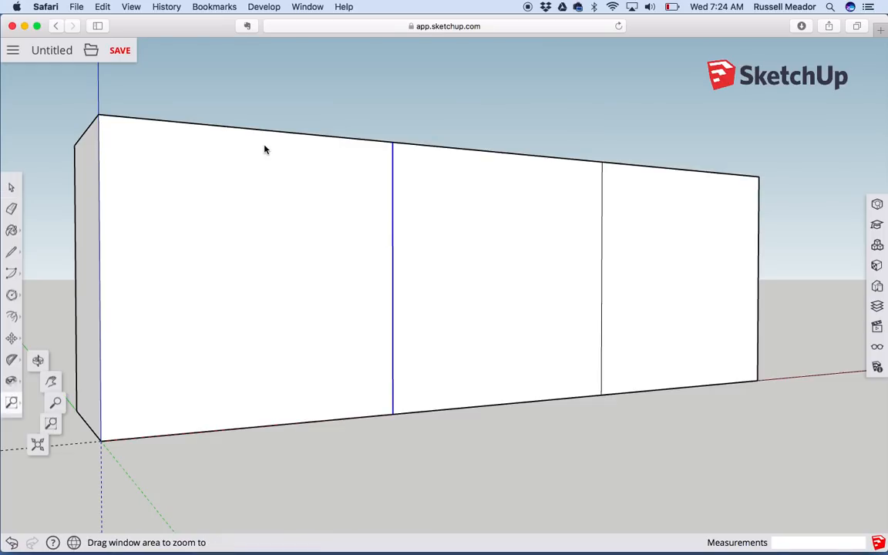
{"action": "mouse_move", "coordinate": [344, 144]}
{"action": "left_mouse_down"}
{"action": "mouse_move", "coordinate": [443, 319]}
{"action": "mouse_move", "coordinate": [453, 443]}
{"action": "left_mouse_up"}
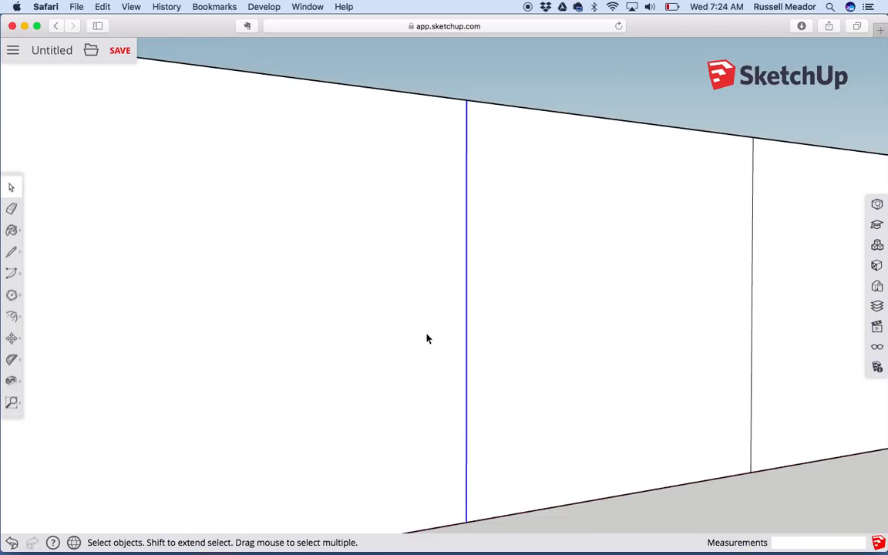
Fit the three boxes in view with Zoom Extents, and zoom out from them with the Zoom tool
{"action": "left_click", "coordinate": [13, 402]}
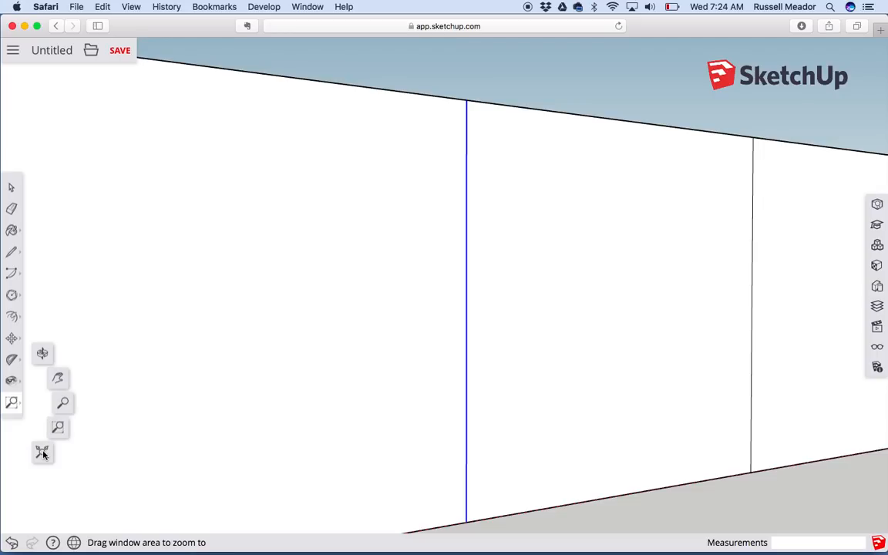
{"action": "left_click", "coordinate": [41, 451]}
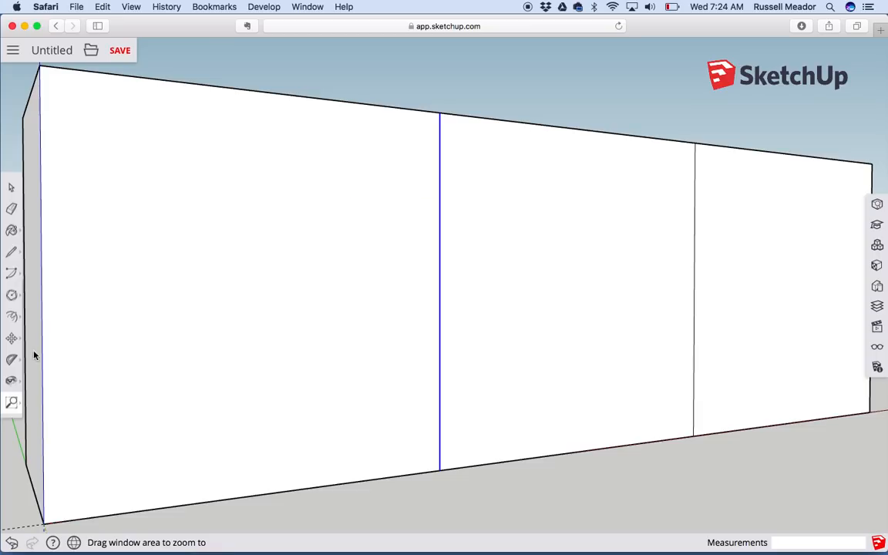
{"action": "left_click", "coordinate": [11, 401]}
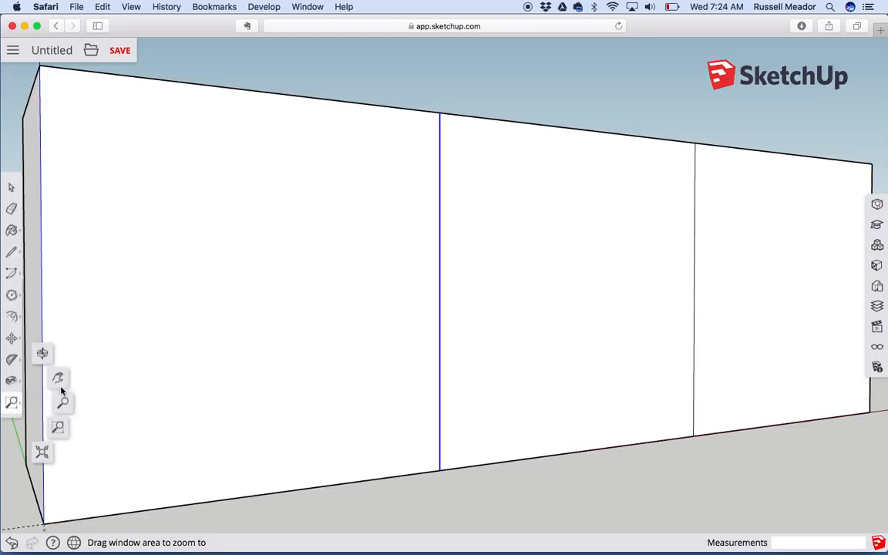
{"action": "left_click", "coordinate": [63, 403]}
{"action": "left_click_drag", "start_coordinate": [260, 255], "coordinate": [266, 288]}
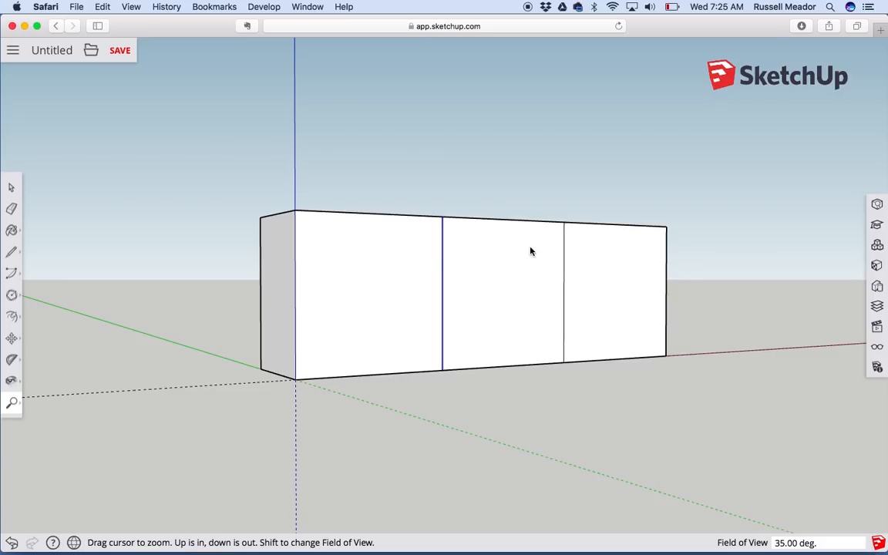
Save the untitled model of the three boxes
{"action": "key", "text": "super+s"}
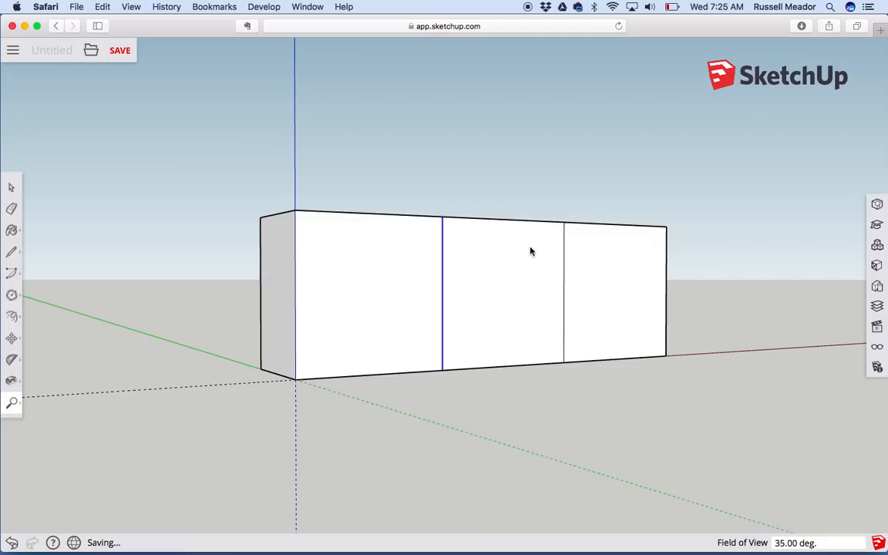